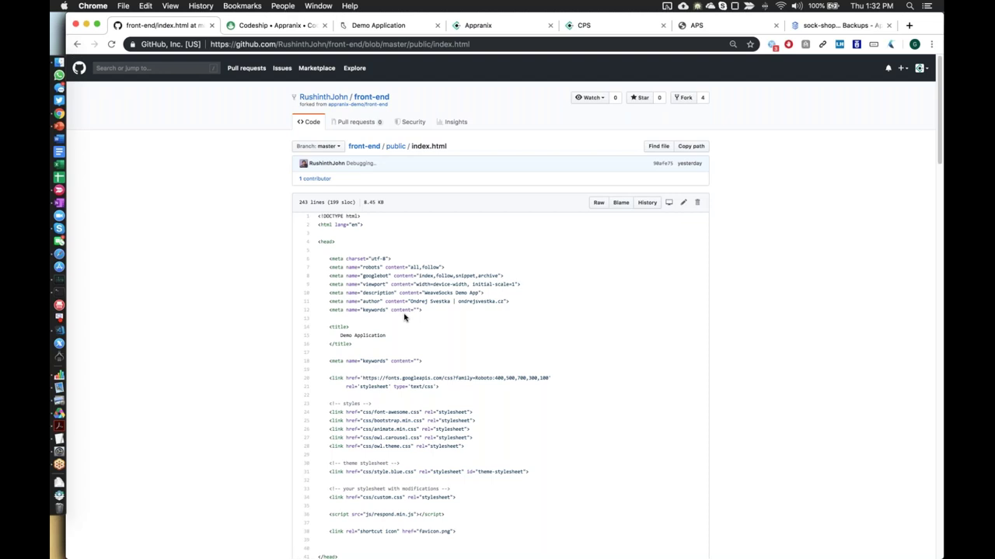
Check the Codeship build's steps and view the Holy socks' product page in the demo shop's catalogue.
left_click(279, 26)
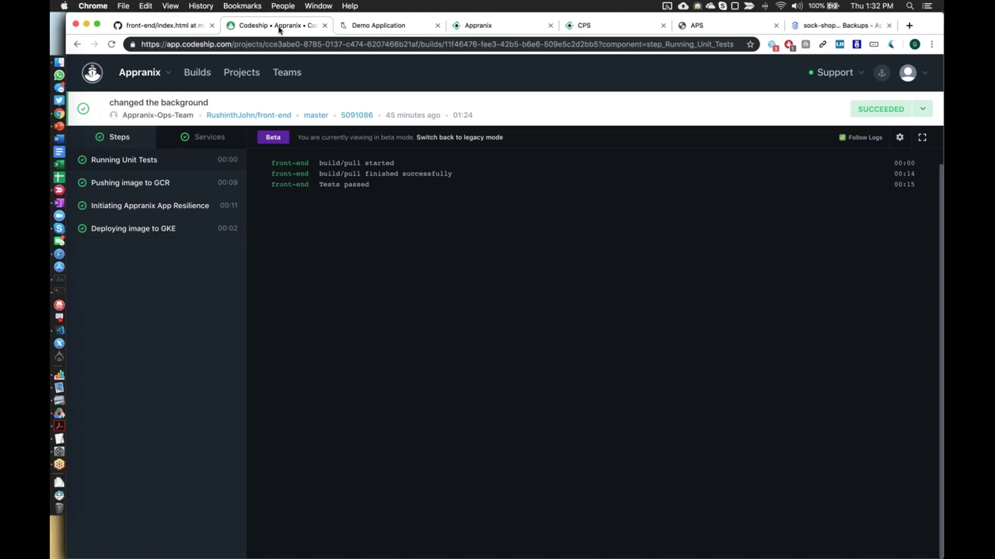
left_click(374, 27)
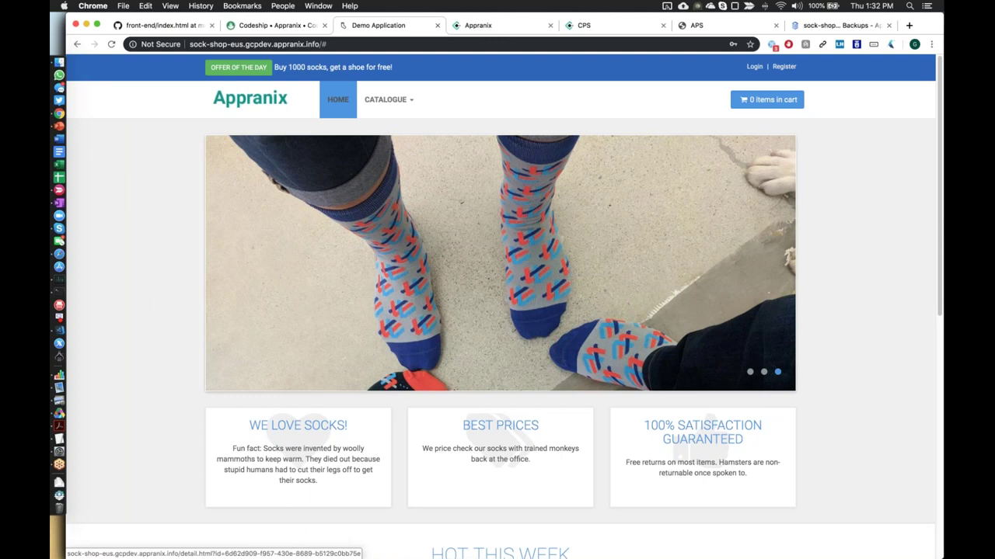
left_click(389, 105)
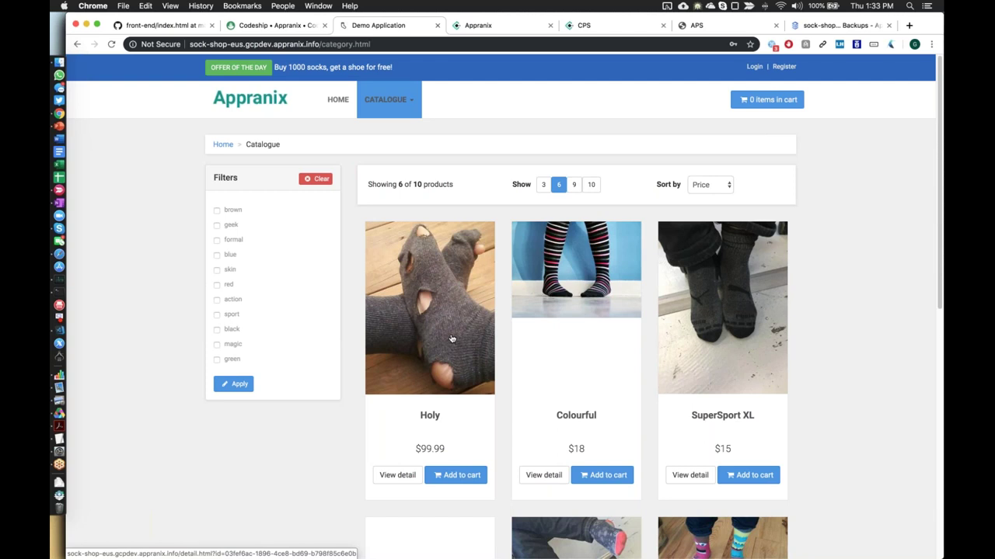
left_click(451, 339)
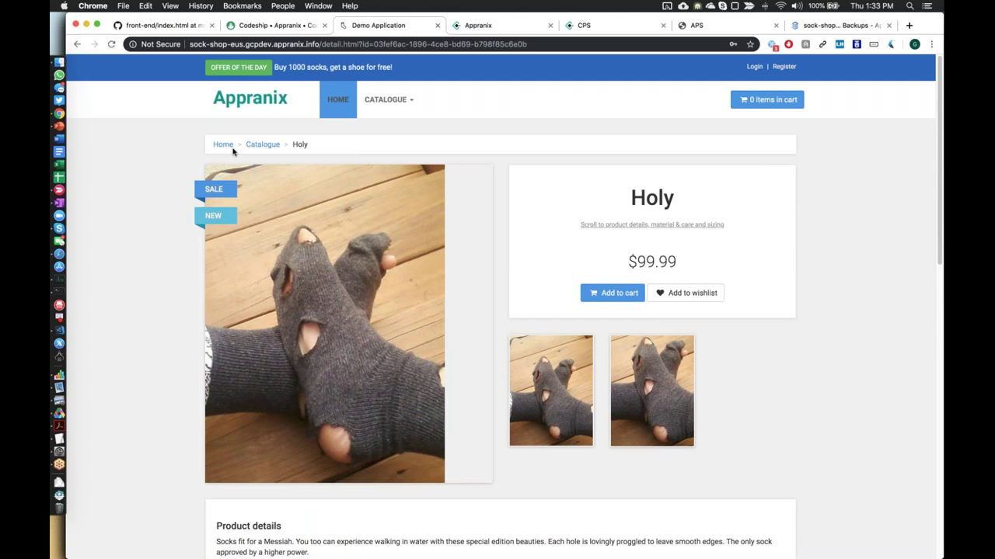
left_click(223, 145)
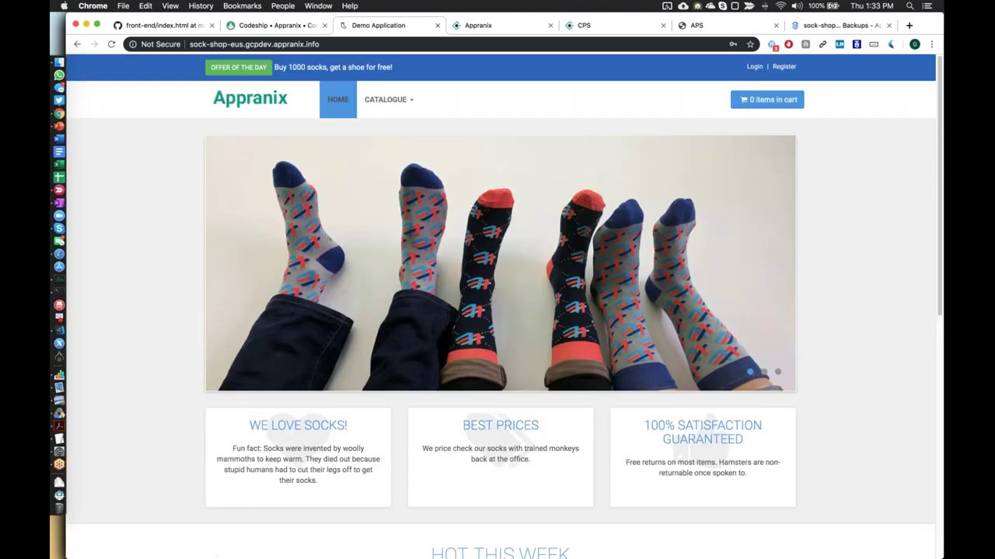
Browse the demo shop's sock catalogue again and log in with the prefilled customer credentials.
left_click(397, 109)
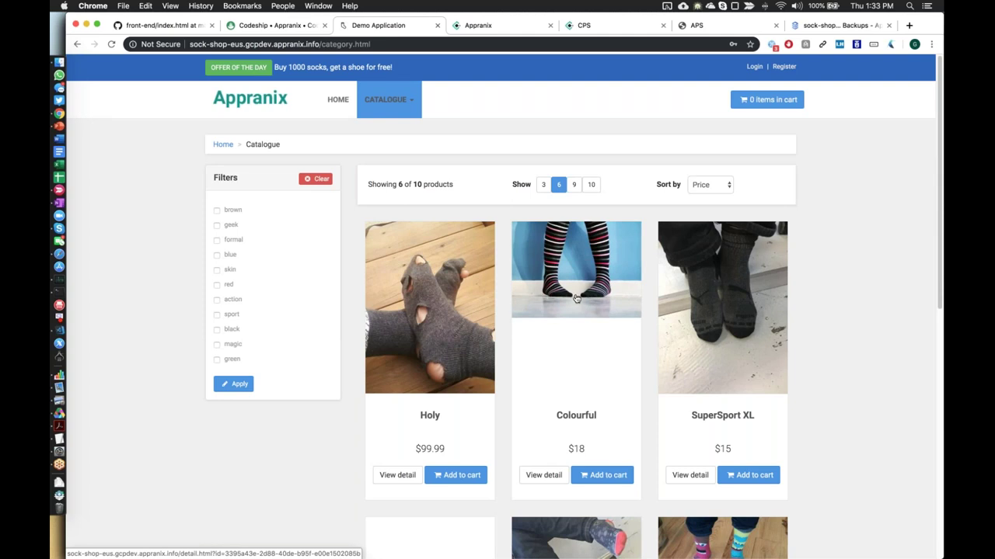
scroll(576, 299, "down", 10)
scroll(576, 300, "up", 10)
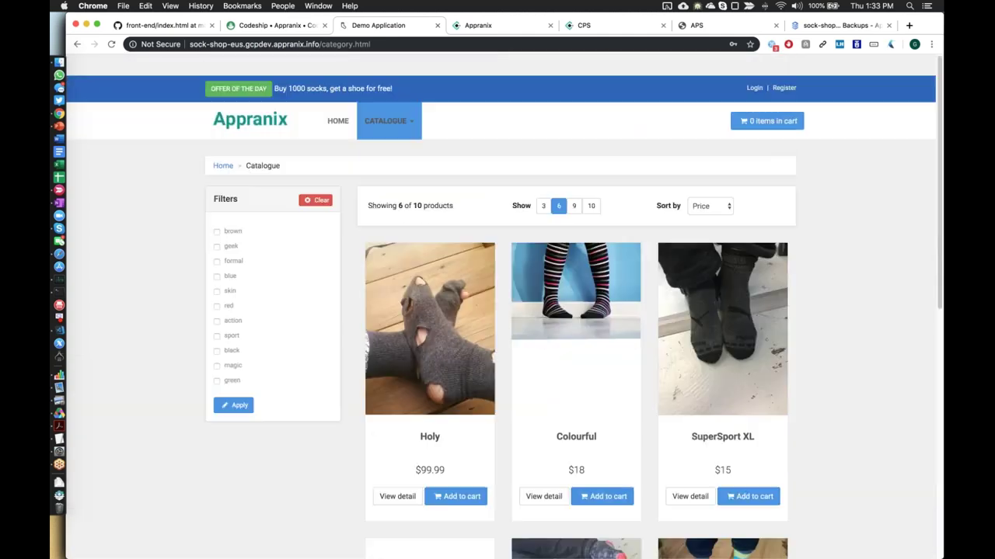
left_click(755, 67)
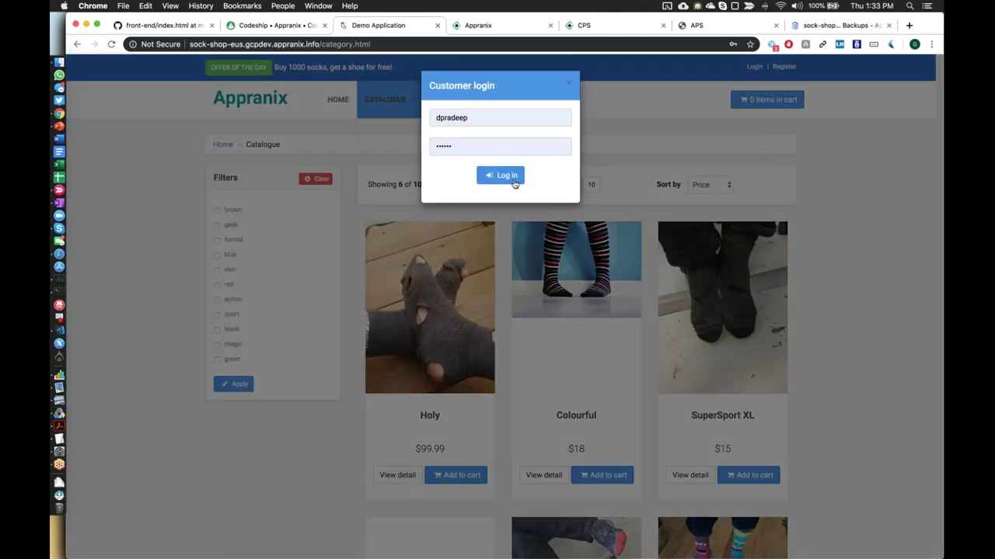
left_click(507, 176)
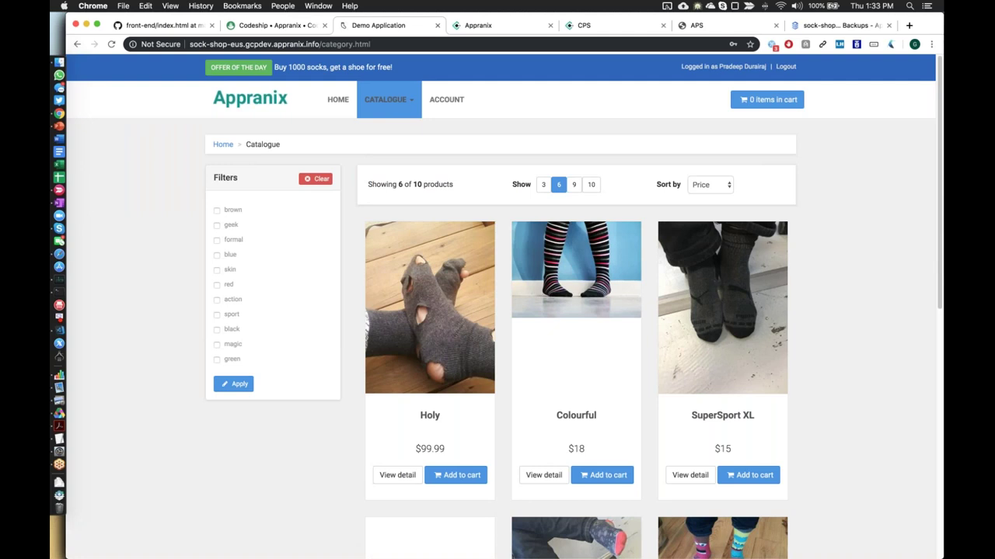
Switch to the Appranix topology view and show the pods graph filtered to the sock-shop namespace.
left_click(487, 27)
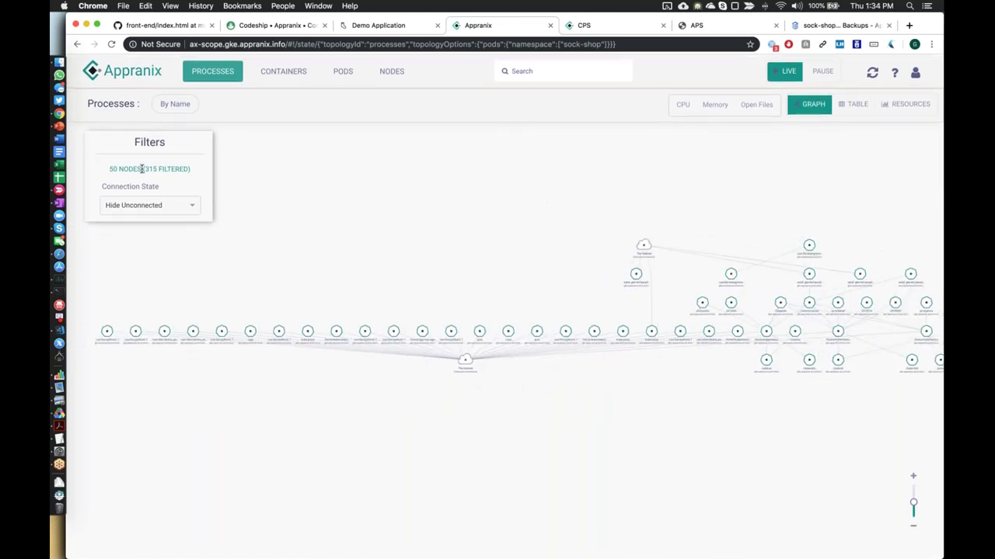
left_click(344, 78)
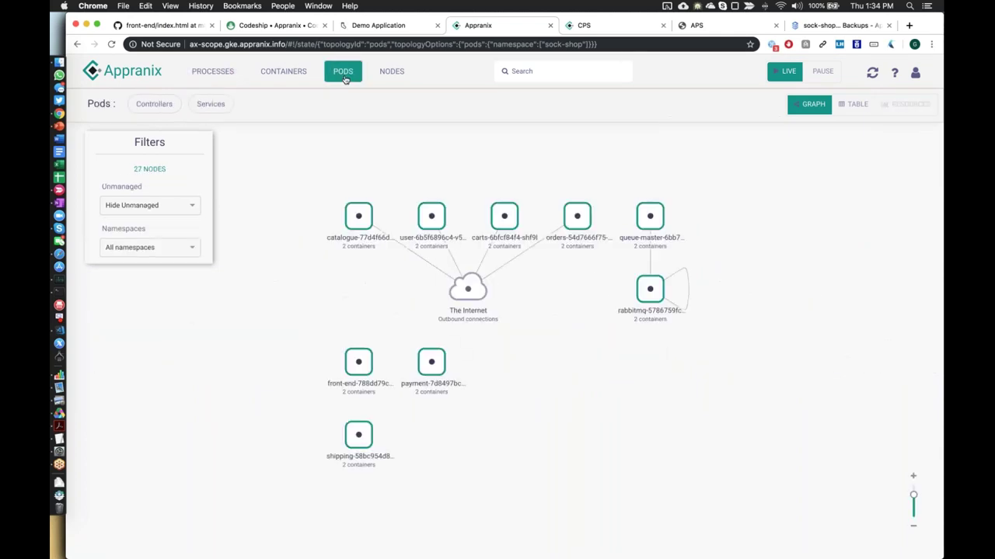
left_click(195, 250)
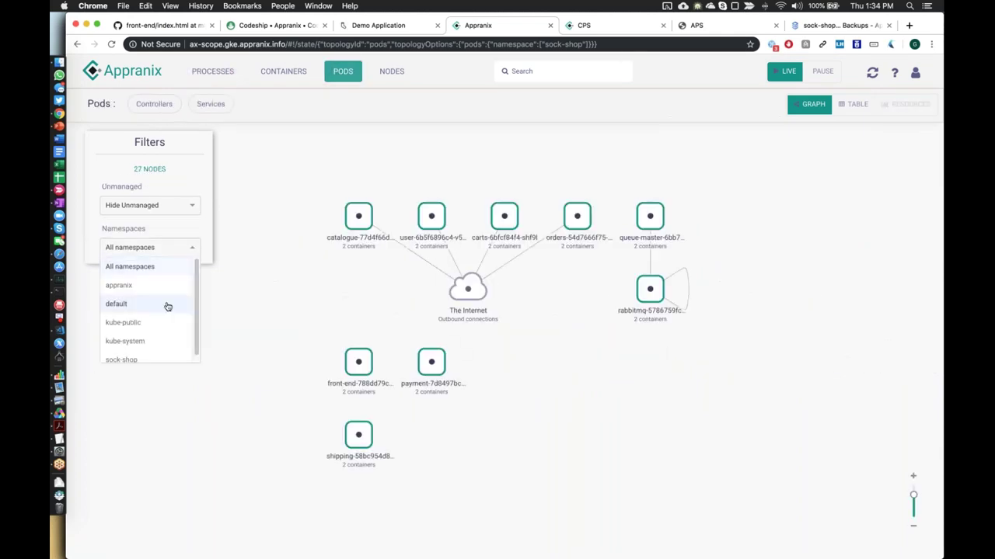
scroll(166, 307, "down", 1)
left_click(125, 355)
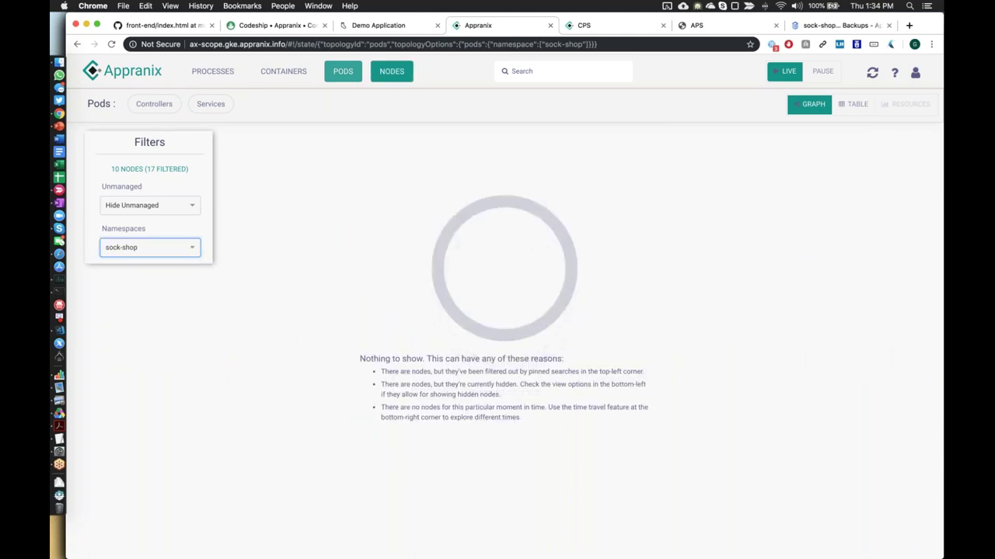
left_click(388, 74)
left_click(346, 75)
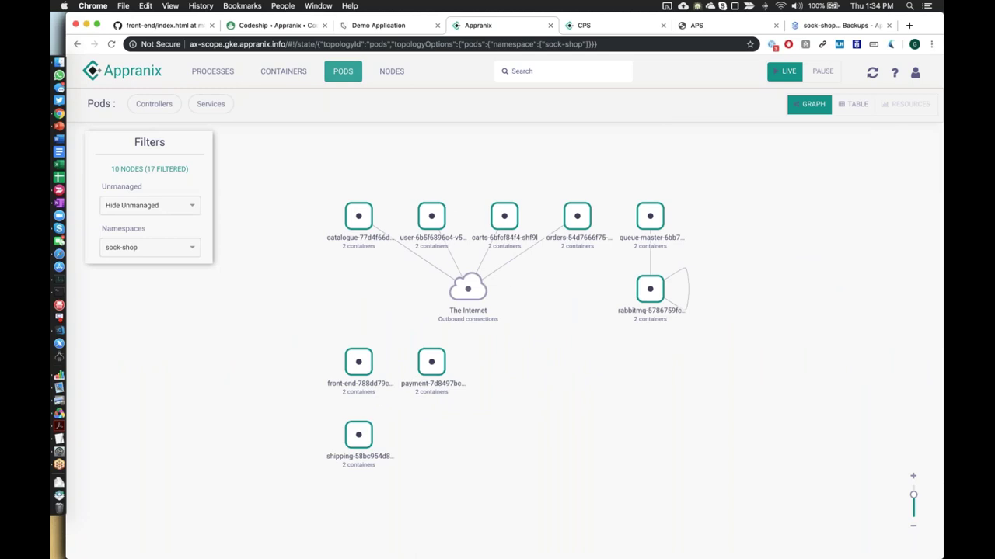
Show the sock-shop services graph and inspect the catalogue-db service's details.
left_click(217, 105)
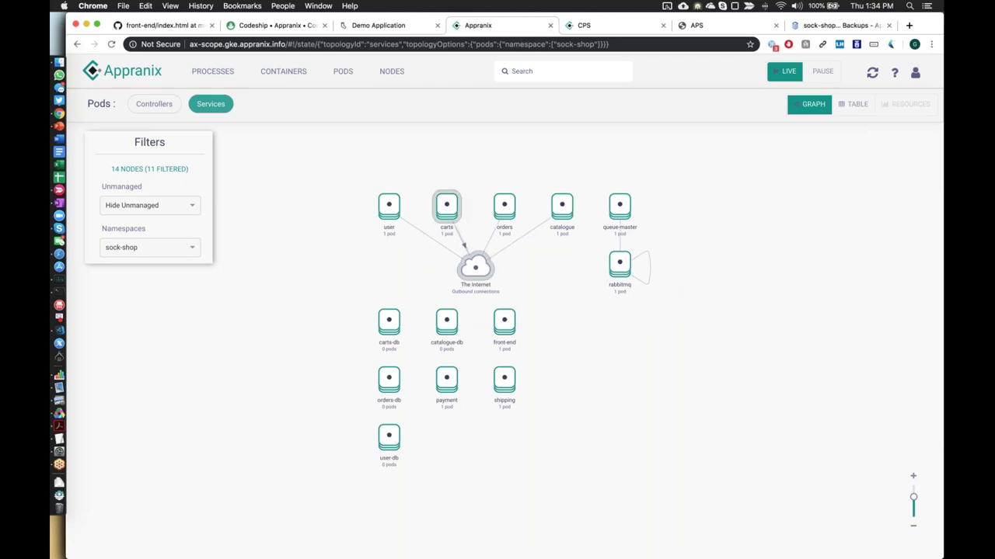
left_click(455, 328)
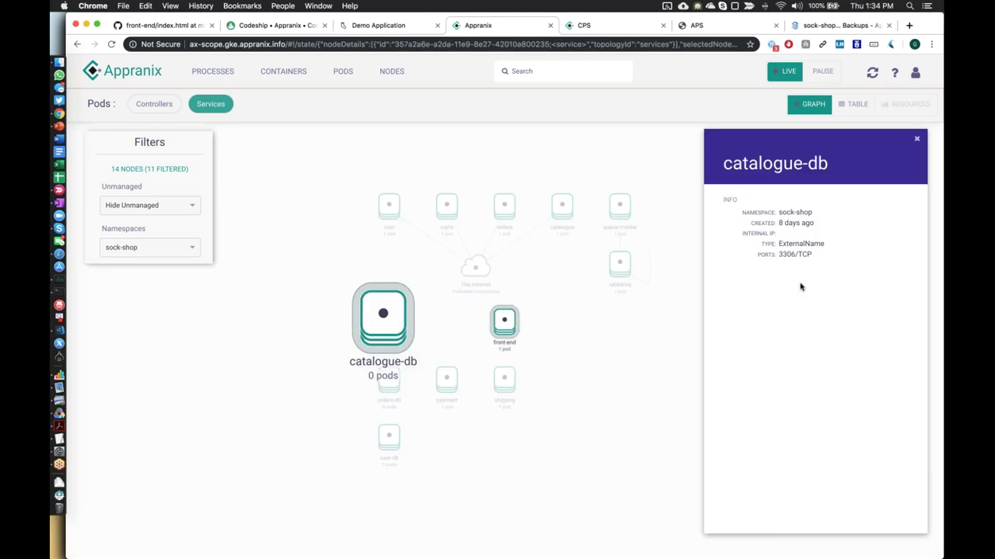
left_click(597, 432)
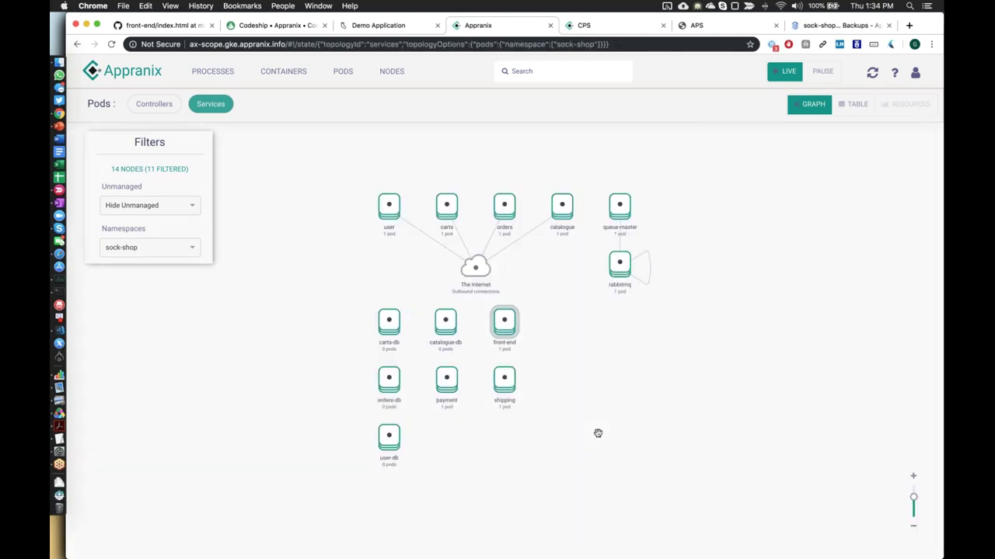
Switch to Google Cloud Platform and examine the databases of the sock-shop-testing-mngdev SQL instance.
left_click(819, 24)
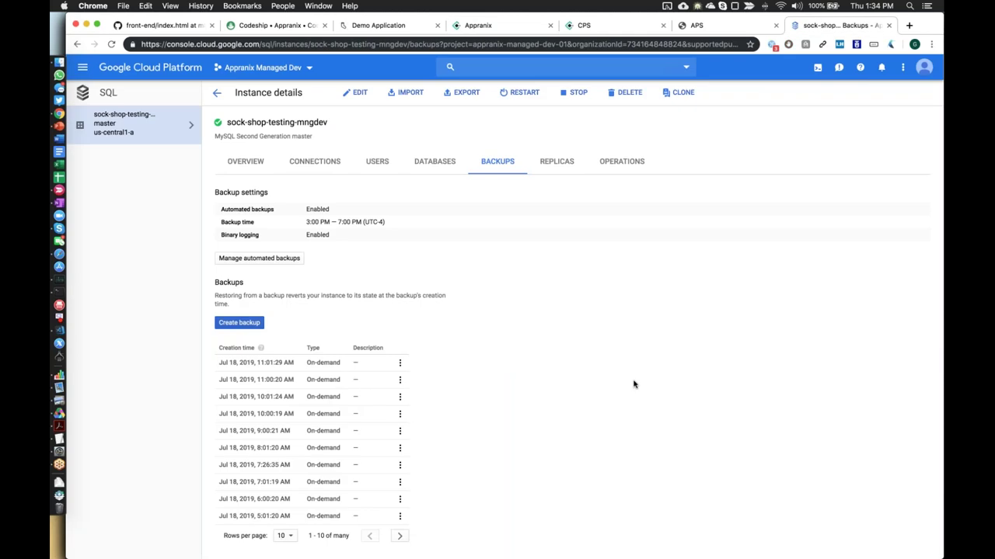
left_click(218, 94)
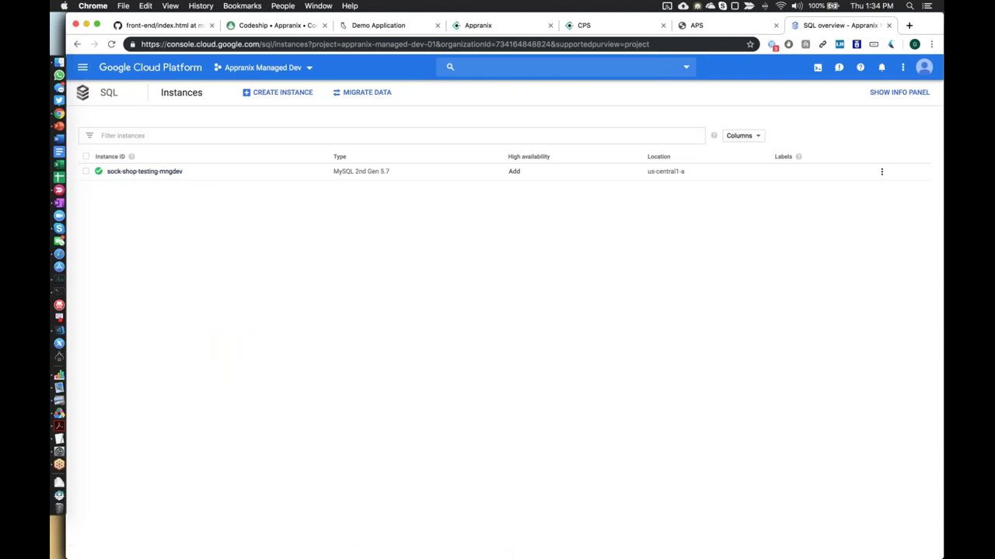
left_click(130, 172)
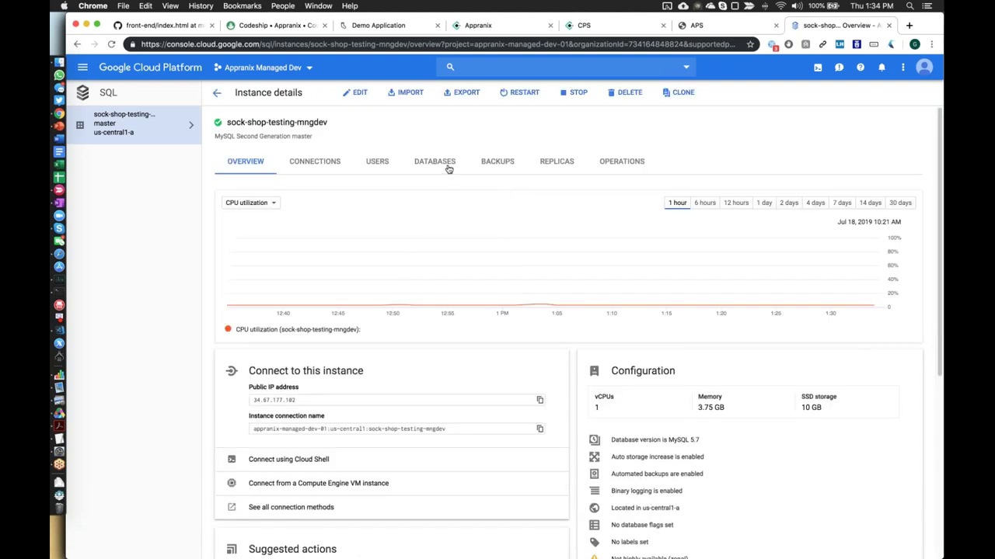
left_click(448, 167)
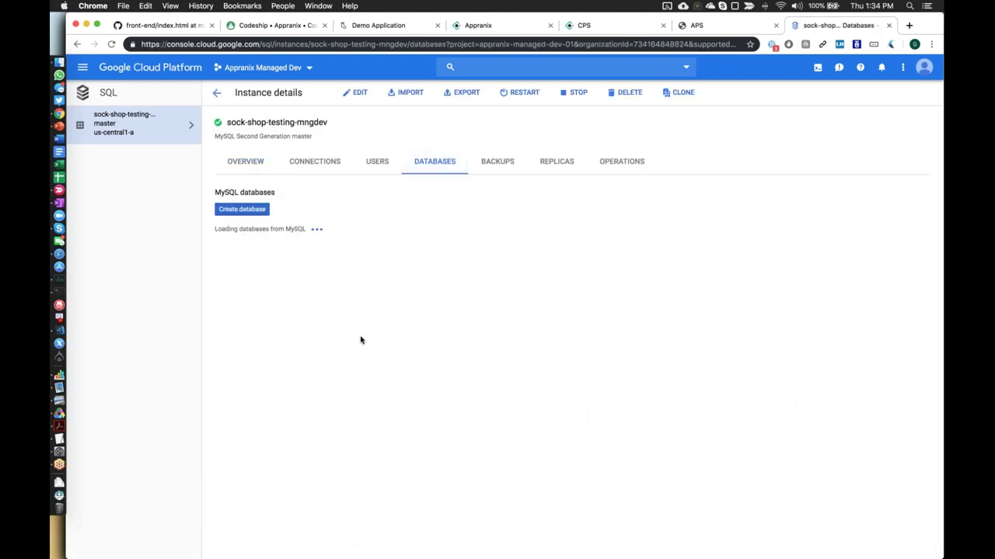
double_click(225, 298)
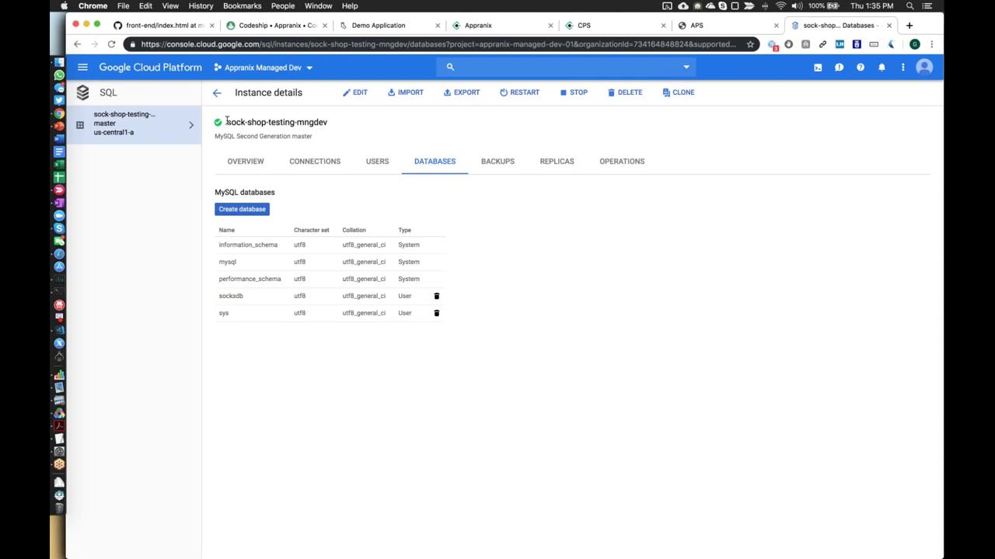
Go to the Kubernetes Engine clusters and open the details of gke-demo-cluster-eus.
left_click(217, 94)
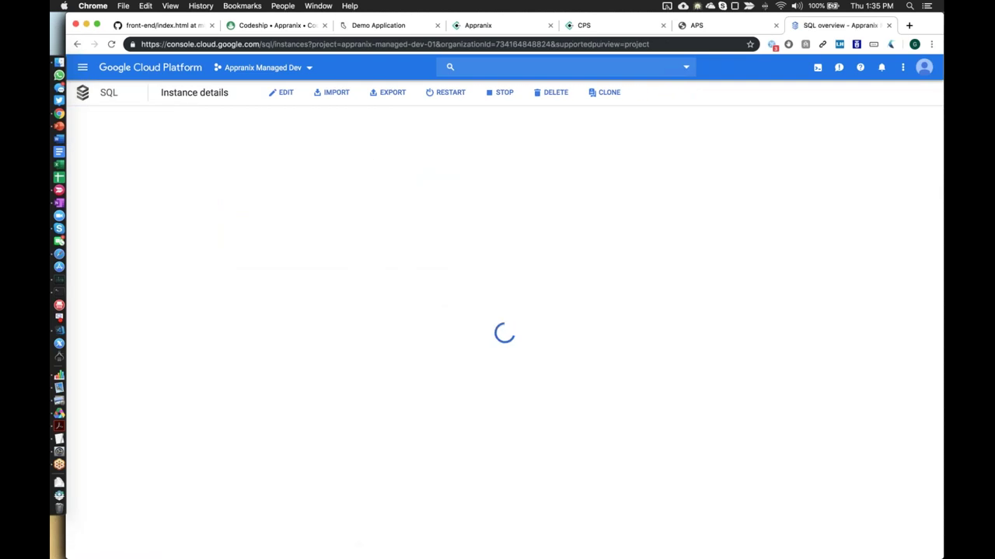
left_click(82, 68)
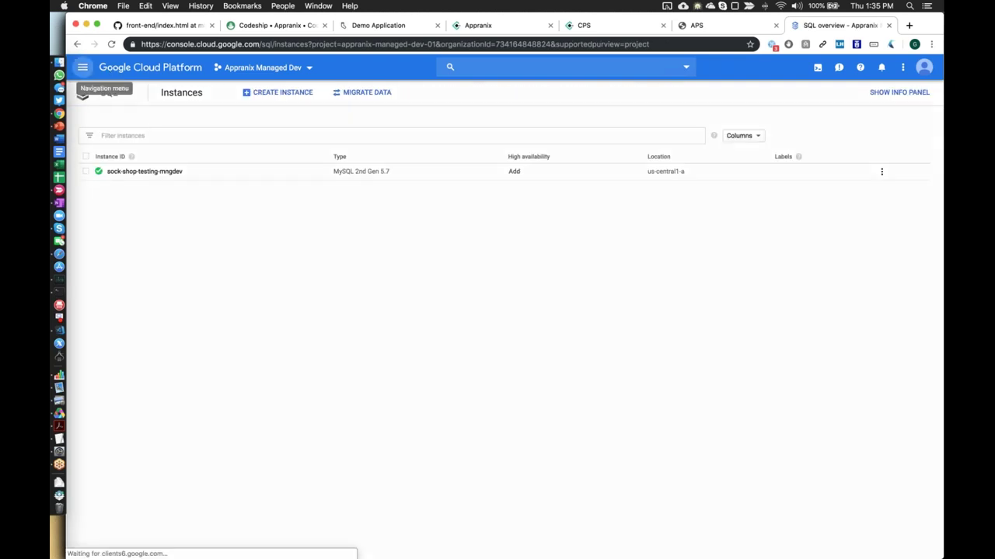
left_click(117, 144)
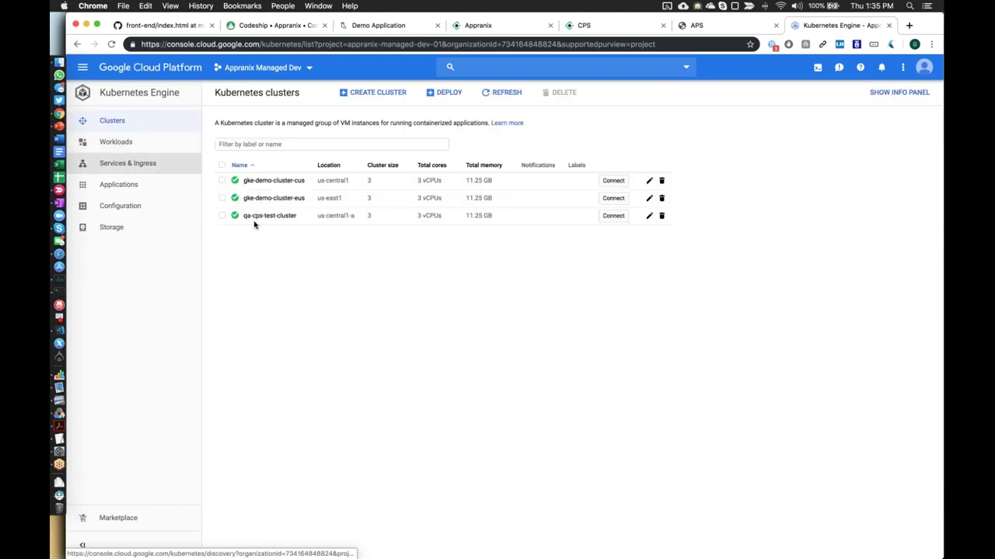
left_click(272, 185)
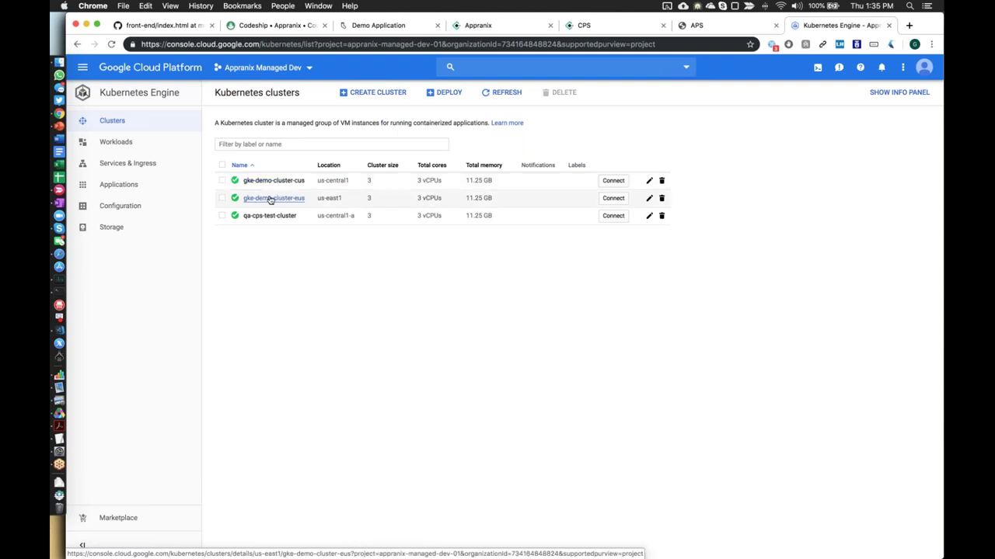
left_click(271, 199)
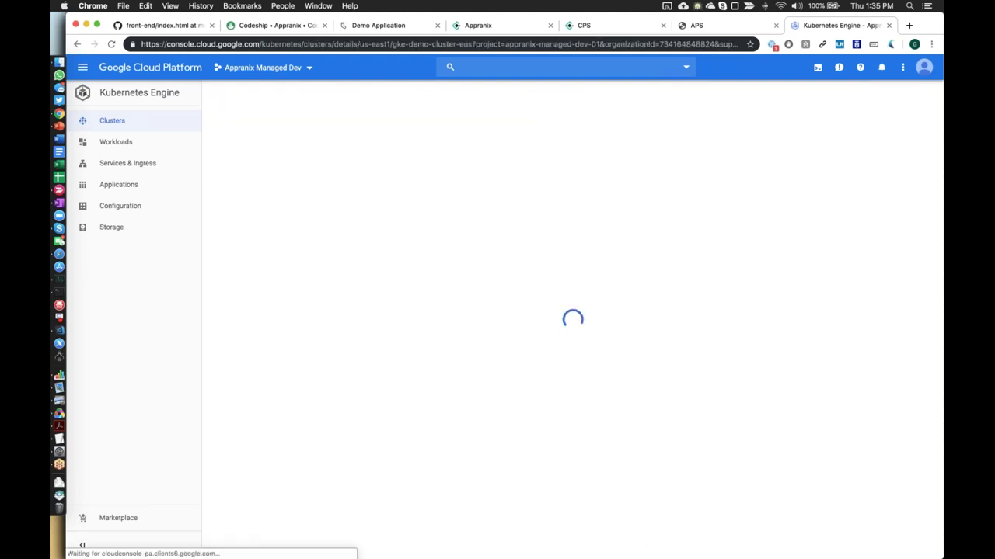
Review the list of Kubernetes services and their endpoints under Services & Ingress.
left_click(136, 165)
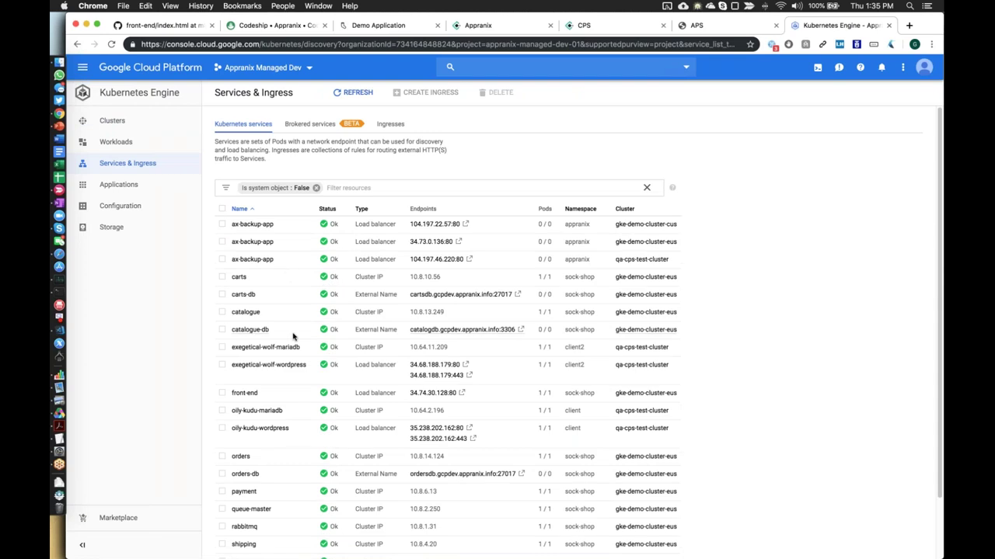
scroll(293, 336, "down", 2)
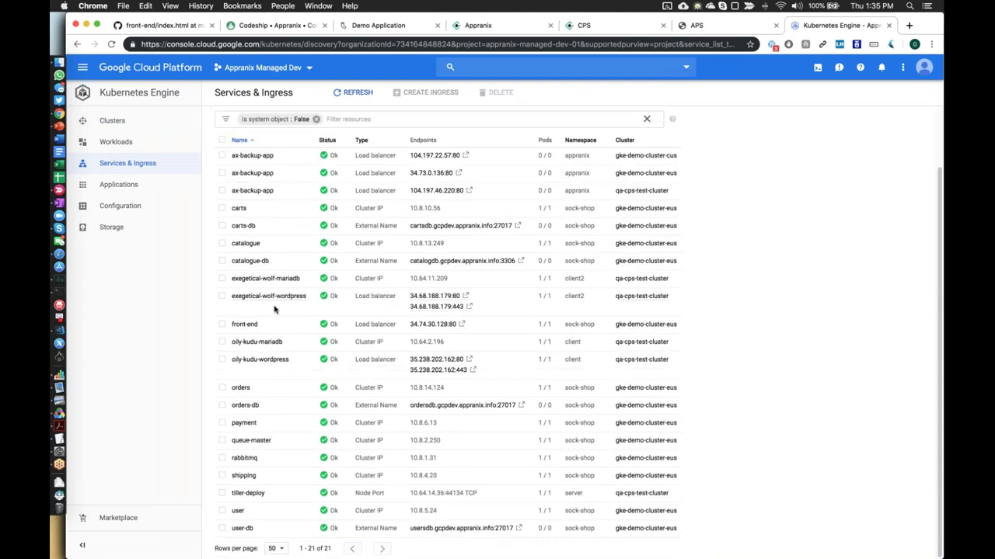
scroll(273, 309, "up", 2)
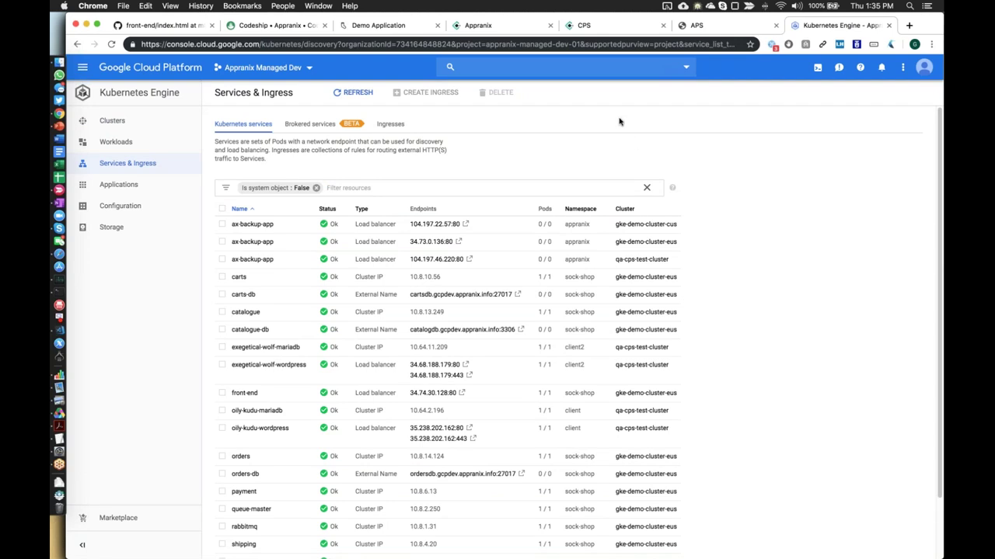
Switch to Appranix and review the container and cloud resilience pages, ending on the Sock-shop-testing-mngdev assembly's protection timeline.
left_click(513, 26)
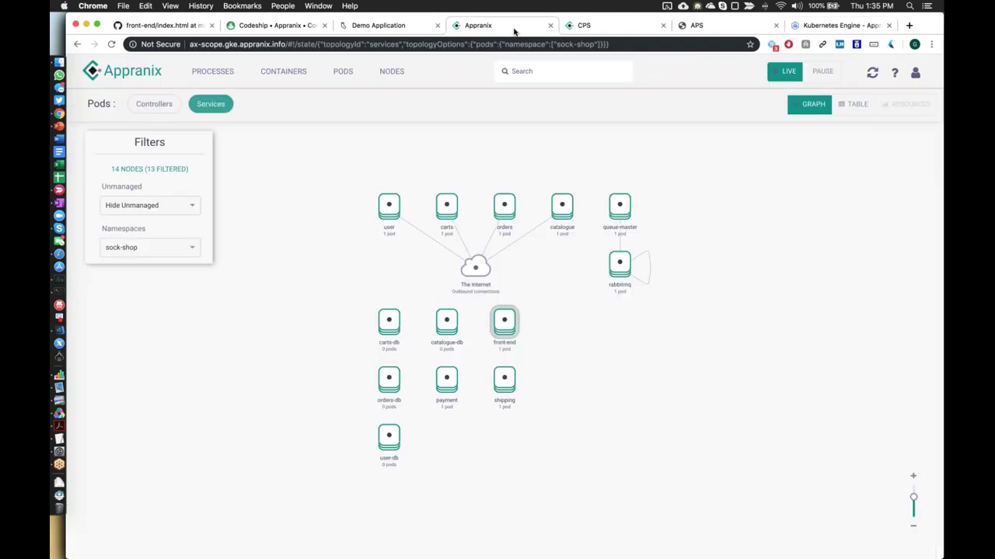
left_click(601, 27)
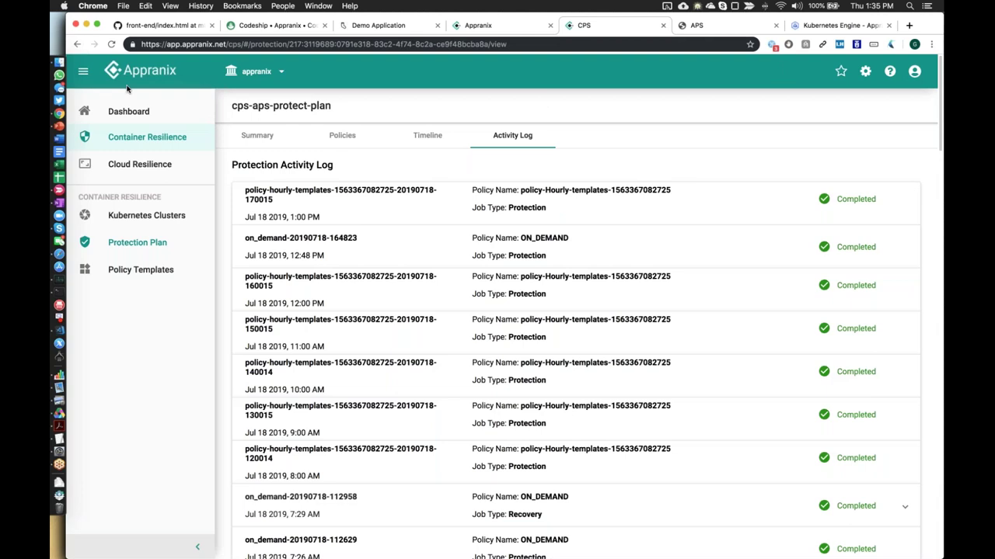
left_click(156, 165)
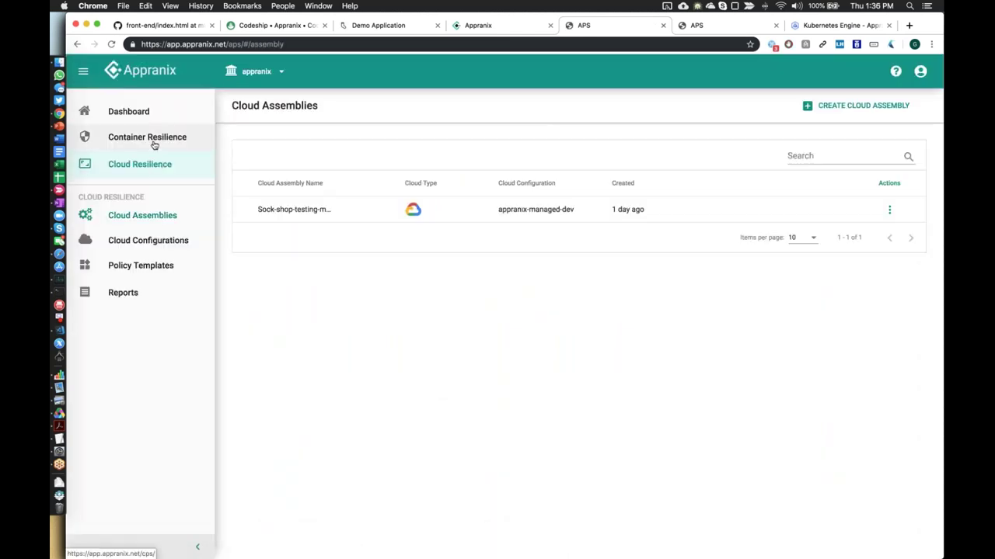
left_click(154, 144)
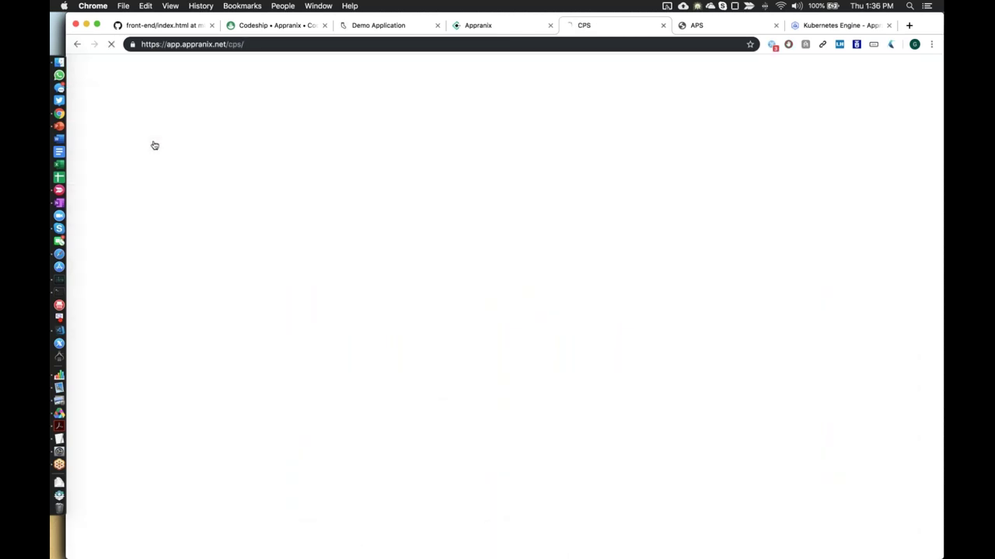
left_click(692, 26)
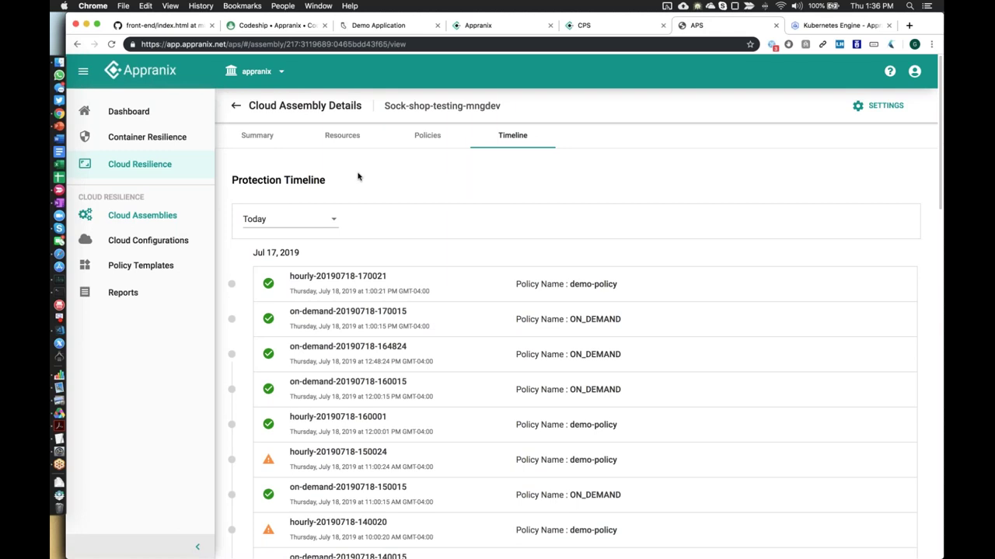
Go to the Kubernetes clusters page, look at the form for connecting a cluster, and cancel it.
left_click(589, 26)
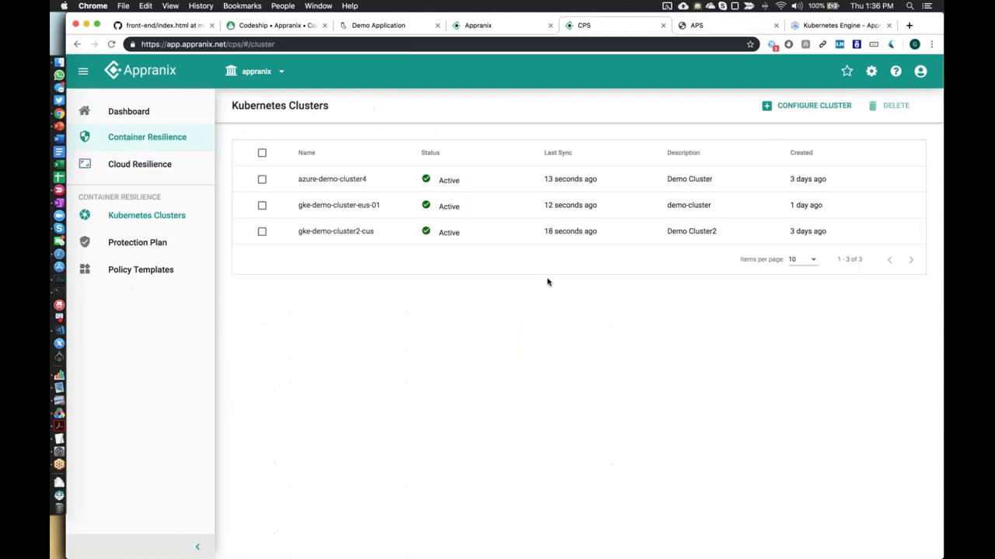
left_click(808, 106)
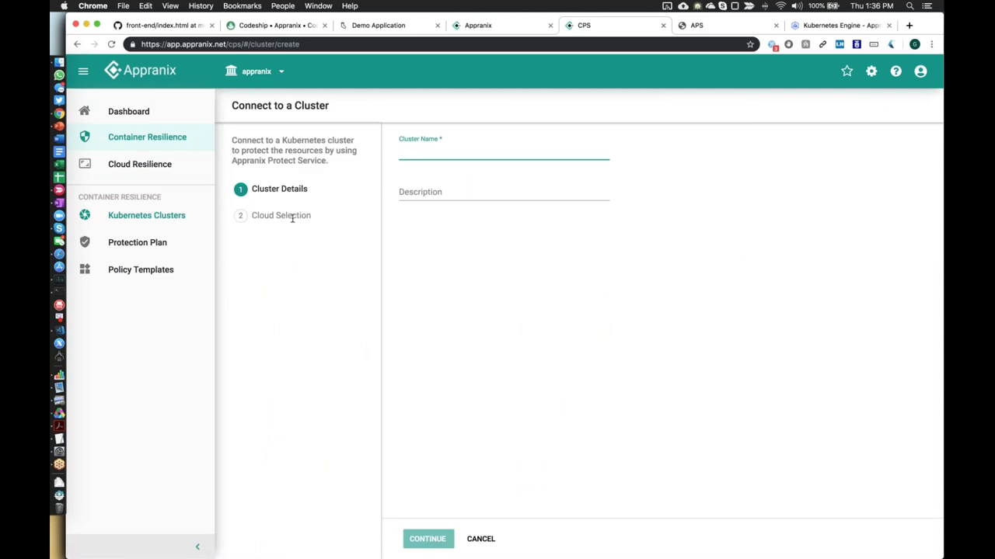
left_click(481, 538)
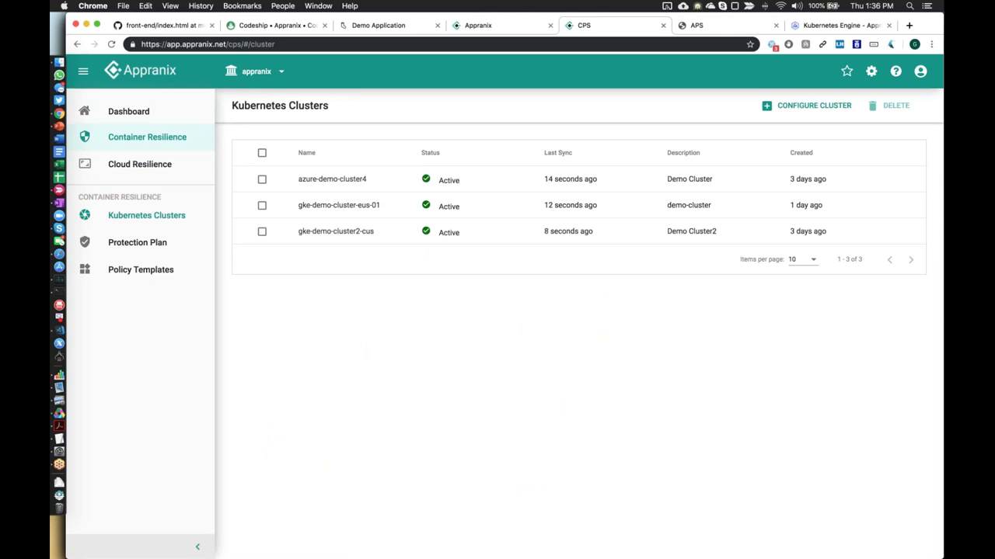
Open the resources of gke-demo-cluster-eus-01 and locate the sock-shop namespace.
left_click(349, 207)
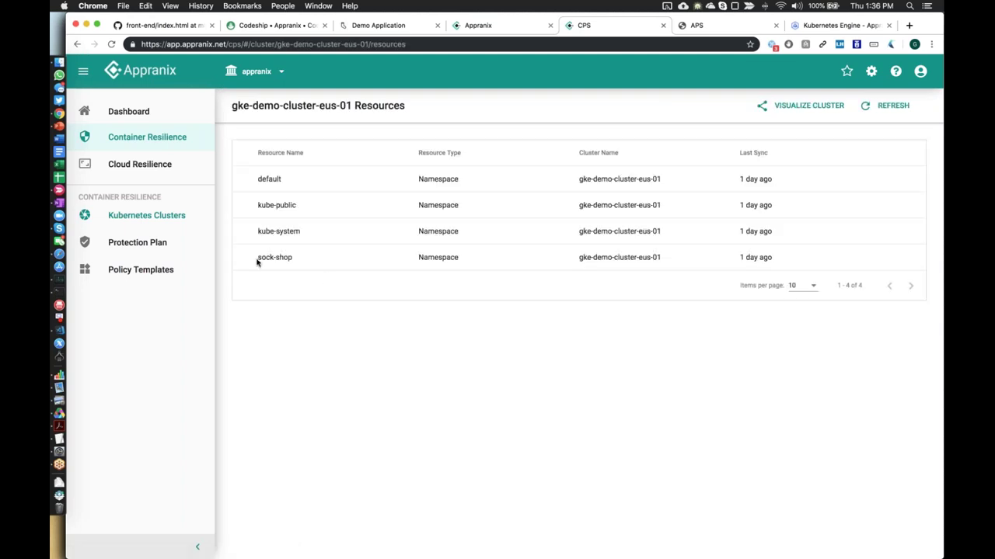
left_click_drag(257, 263, 293, 260)
left_click(296, 312)
Review the summary of the cps-aps-protect-plan protection plan and the container policy templates.
left_click(139, 244)
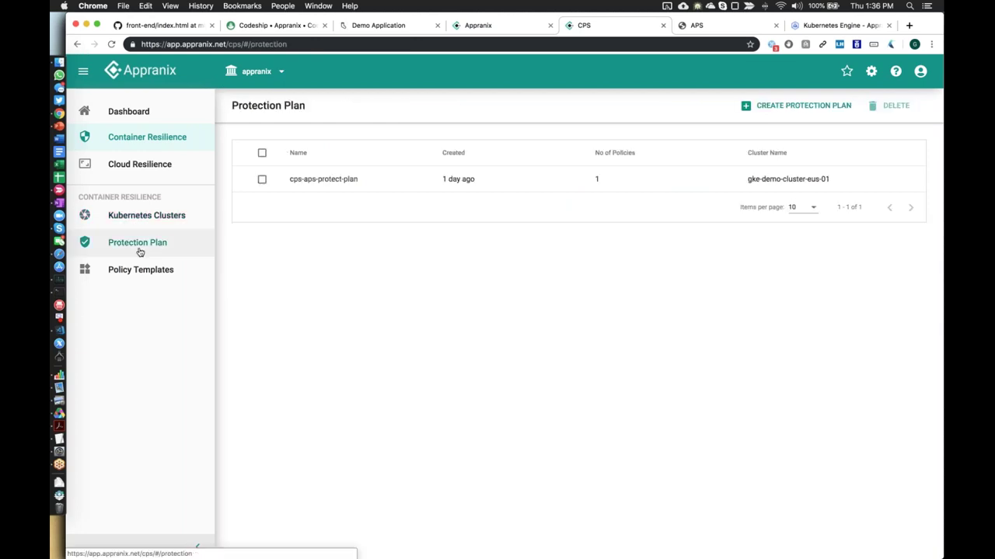
left_click(324, 180)
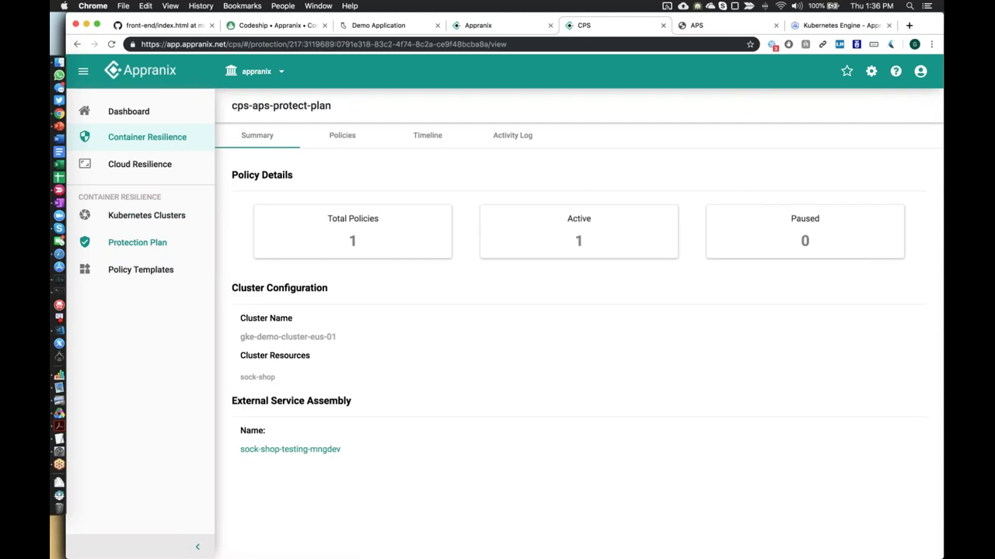
left_click(147, 270)
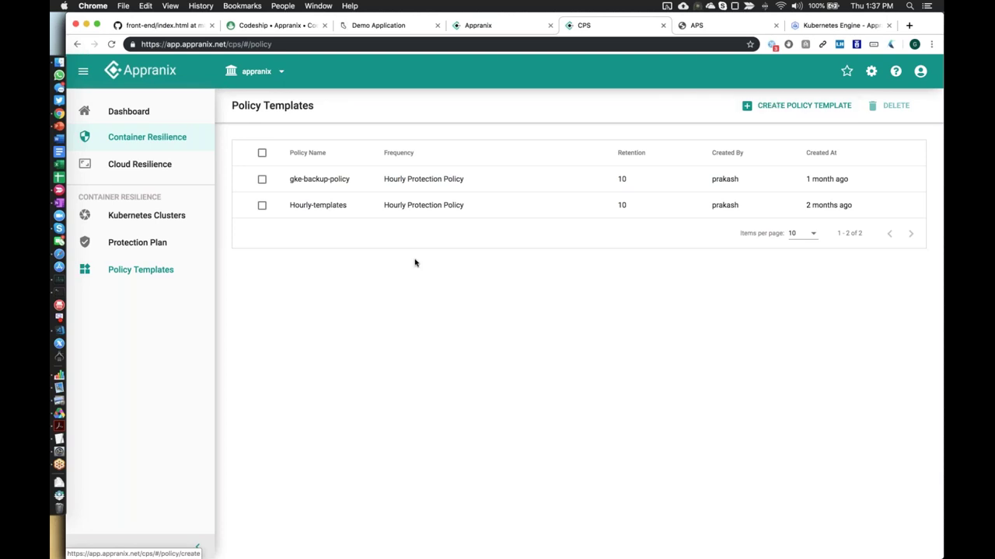
Reopen cps-aps-protect-plan and examine its policies, protection timeline and the actions offered for the Jul 18 12:48 PM on-demand entry.
left_click(146, 245)
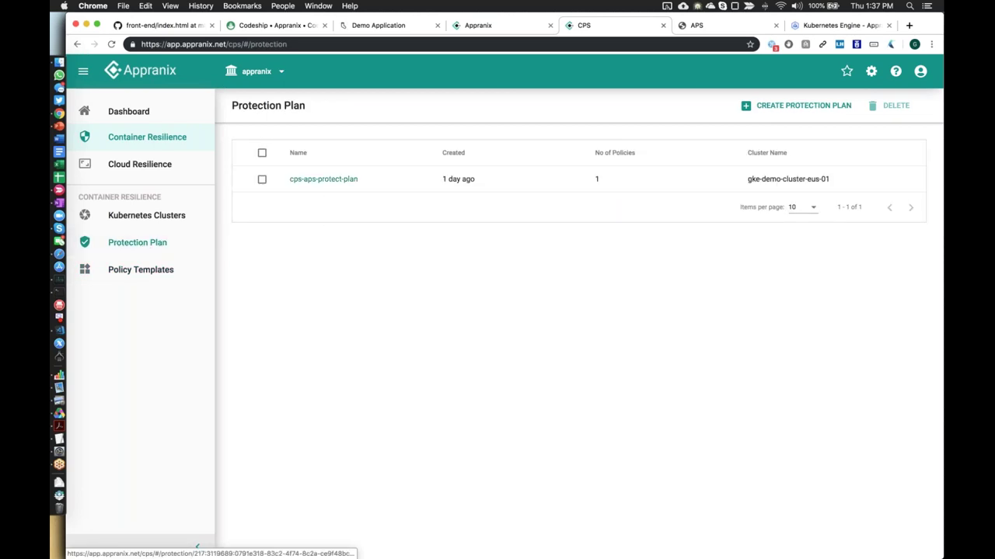
left_click(324, 179)
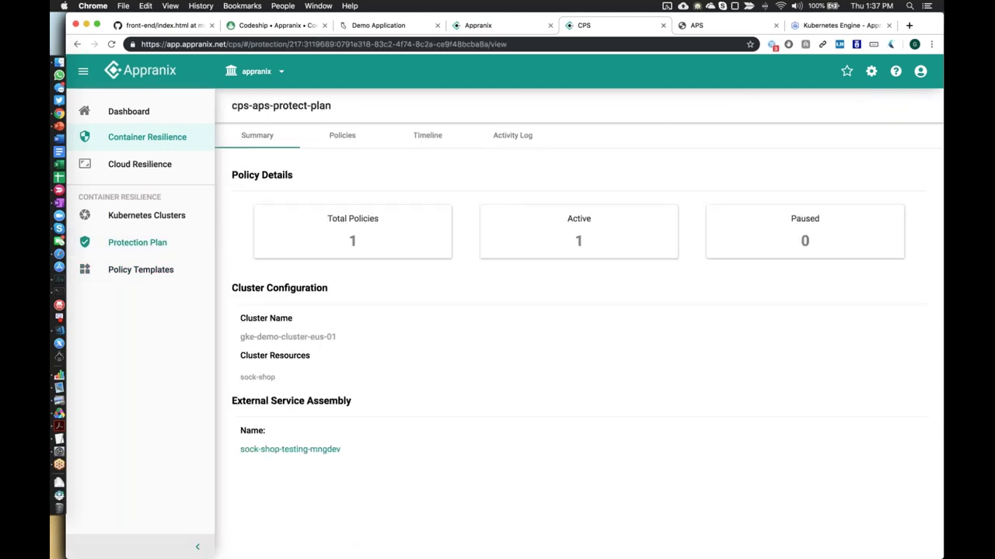
left_click(342, 135)
left_click(418, 144)
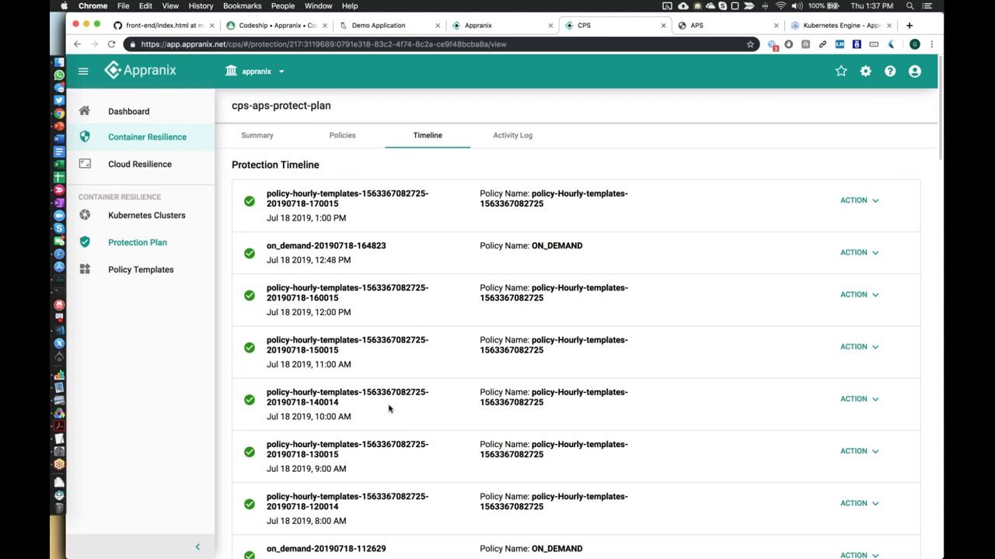
scroll(389, 408, "down", 10)
scroll(380, 412, "up", 10)
left_click(858, 253)
Examine the form for creating a Google Cloud configuration under cloud resilience, including its primary region choices, and cancel it.
left_click(699, 27)
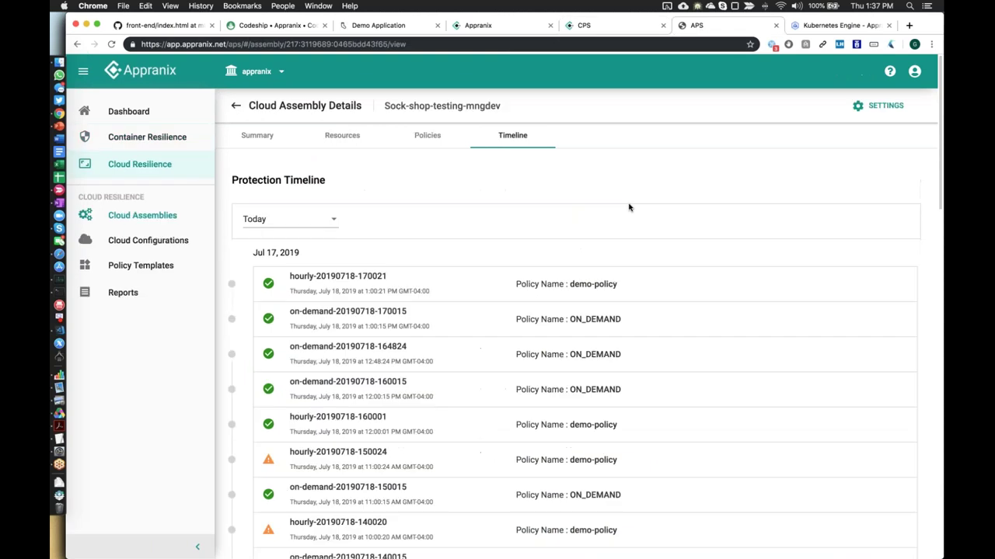
left_click(169, 243)
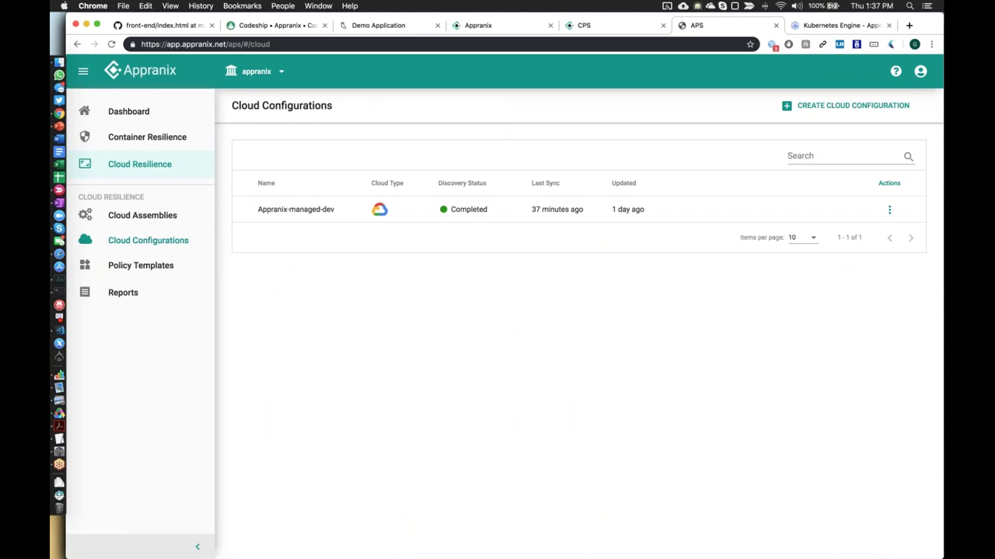
left_click(818, 110)
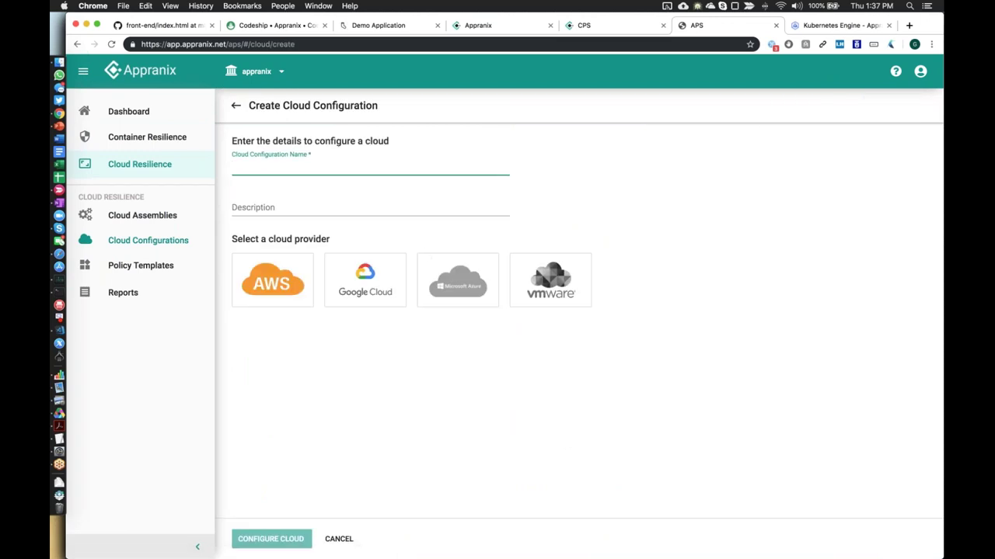
left_click(364, 296)
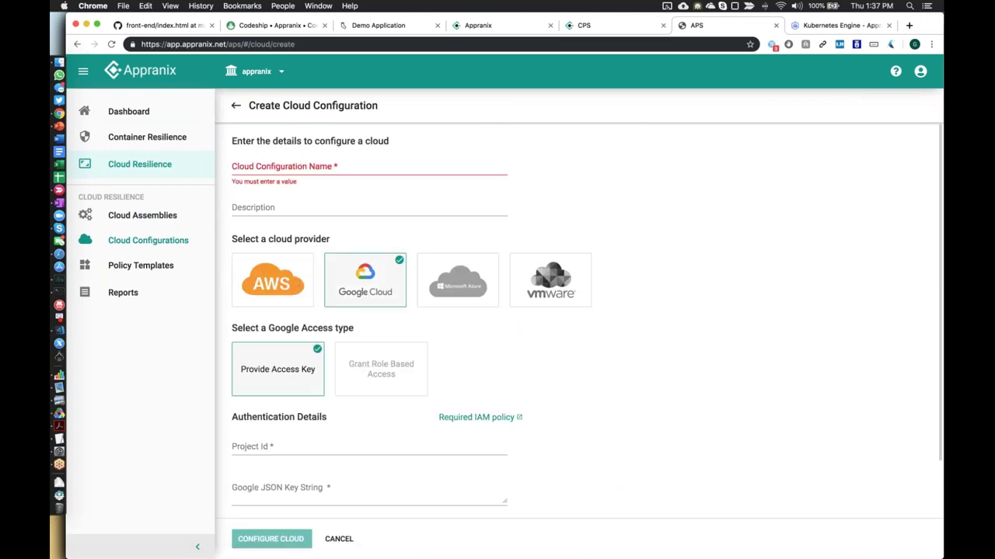
scroll(488, 412, "down", 3)
left_click(505, 418)
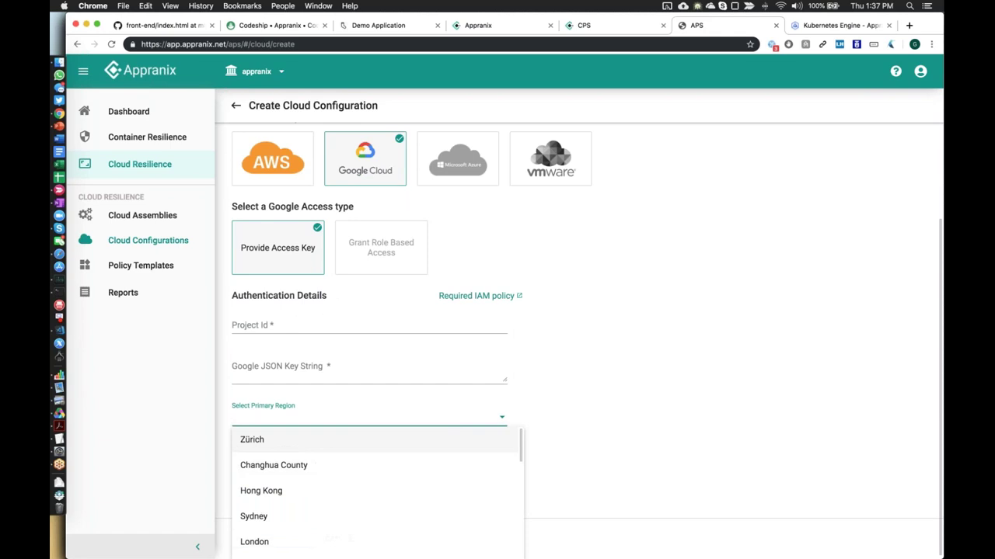
scroll(377, 494, "down", 5)
key("Escape")
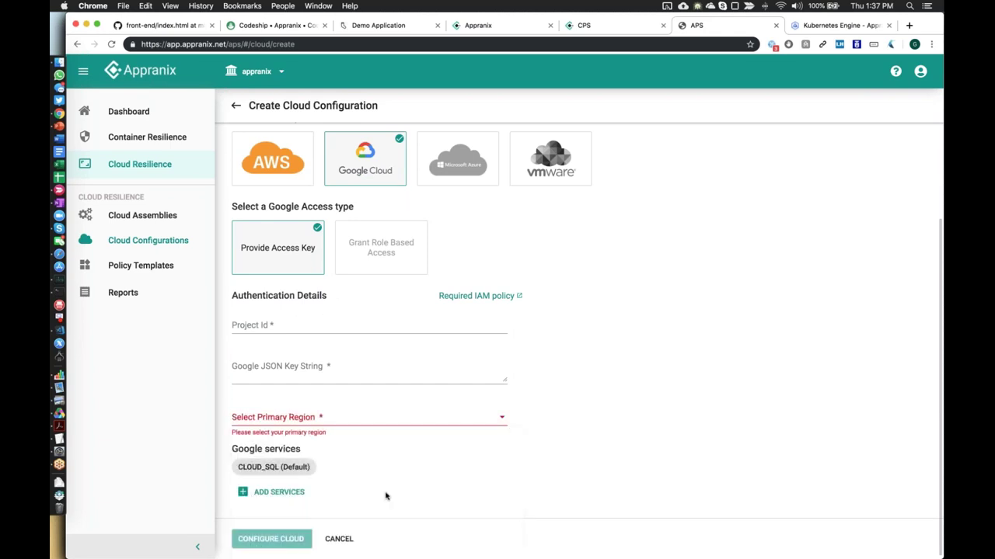
left_click(342, 536)
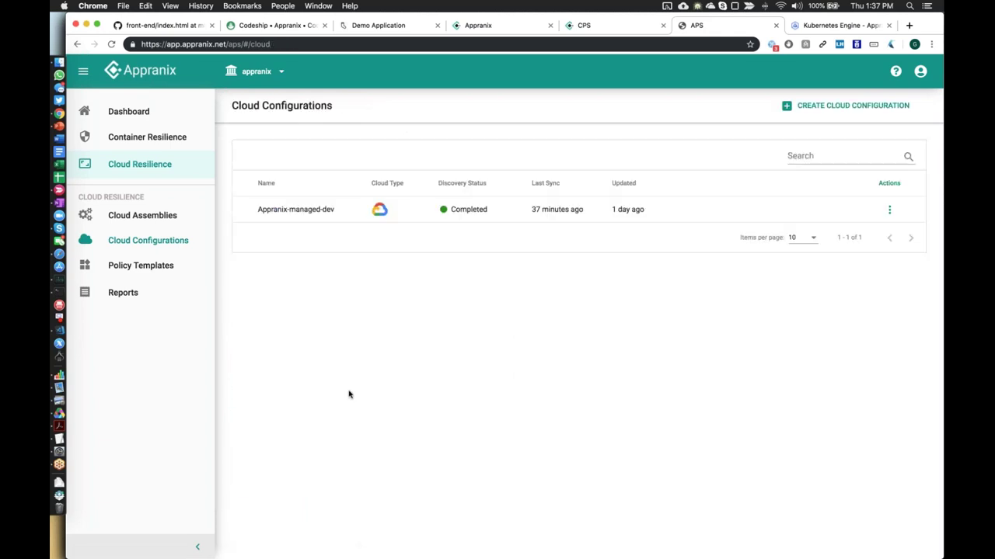
Open the Appranix-managed-dev cloud configuration and inspect the details of its sock-shop-testing-mngdev Cloud SQL resource.
left_click(298, 213)
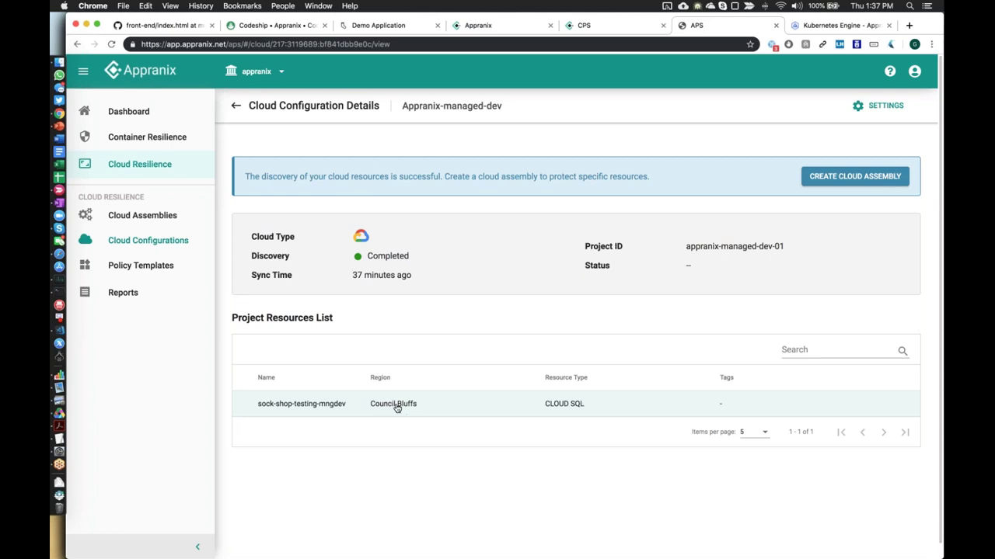
left_click(309, 403)
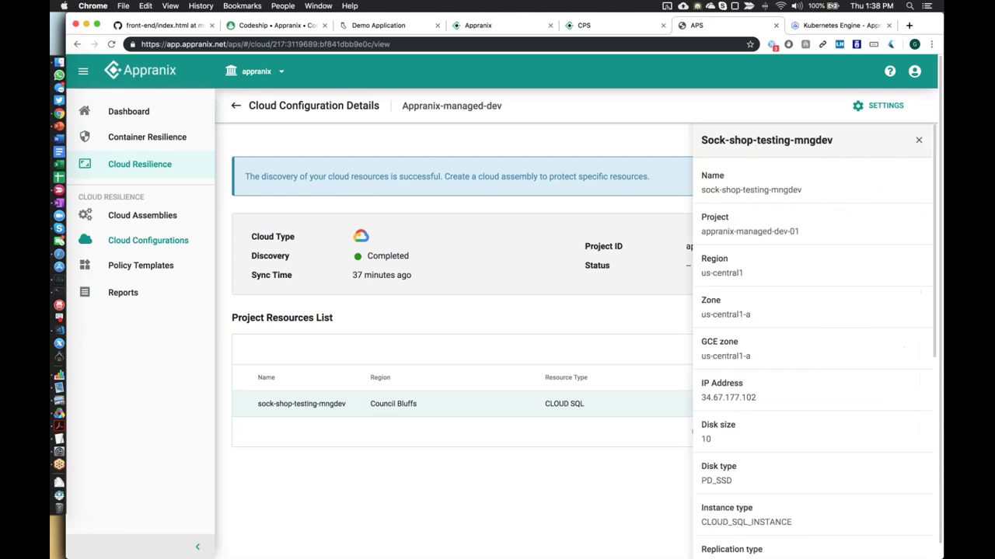
scroll(751, 366, "down", 5)
scroll(751, 366, "up", 5)
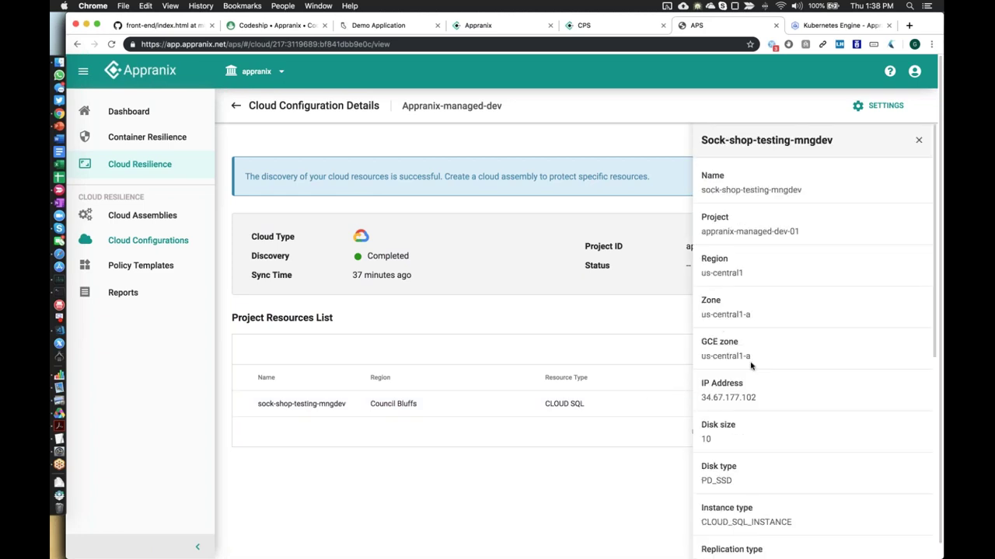
left_click(919, 141)
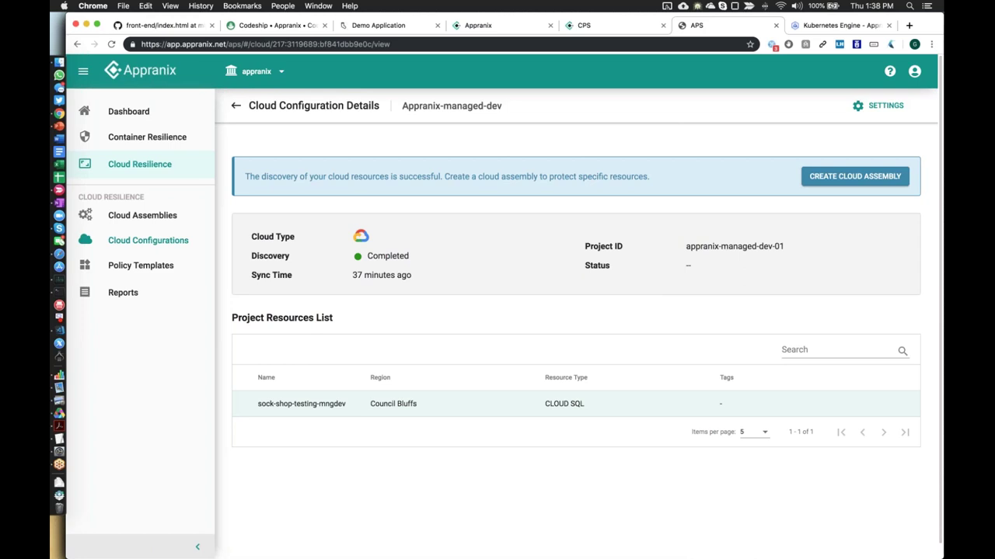
View the cloud assemblies list, return to container resilience and open the summary of cps-aps-protect-plan to check its external service assembly.
left_click(159, 216)
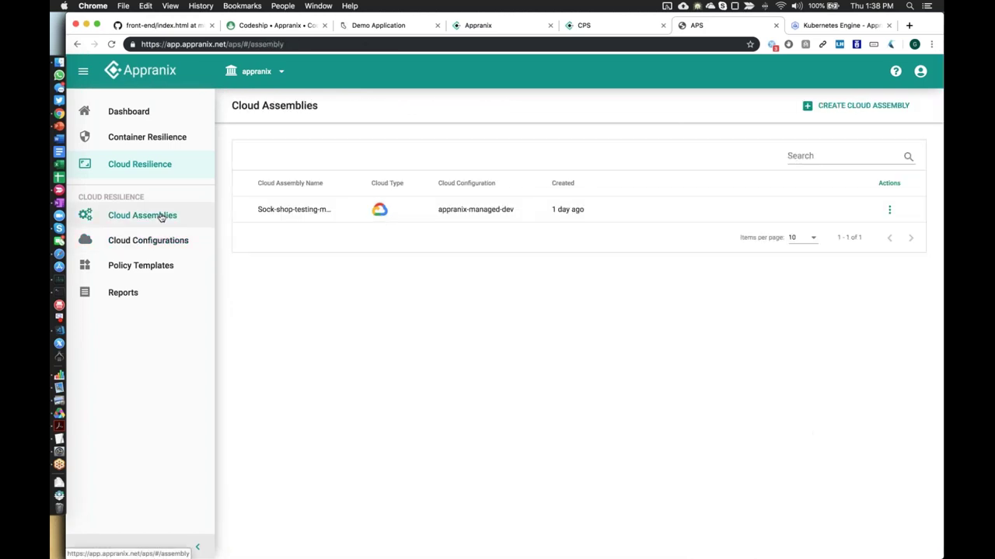
left_click(591, 26)
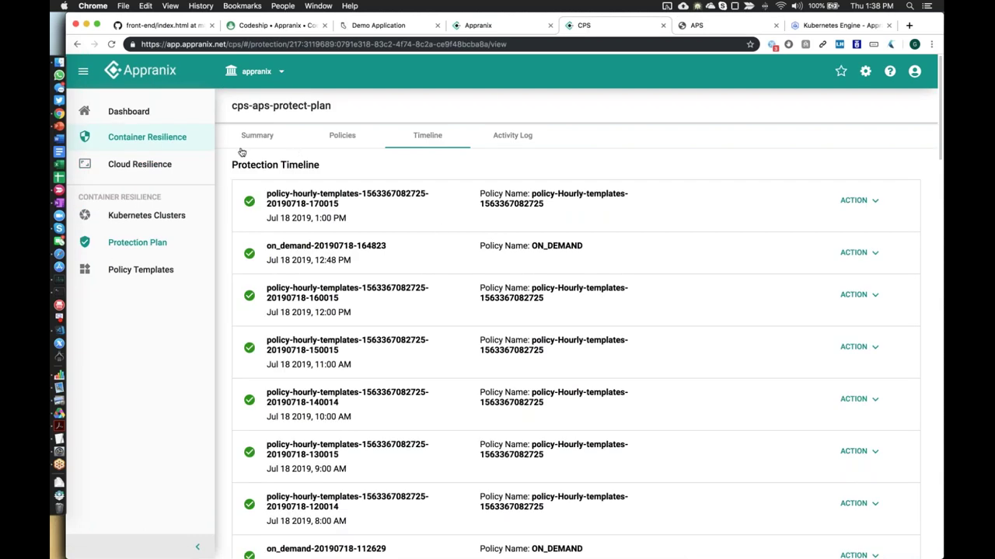
left_click(153, 251)
left_click(321, 181)
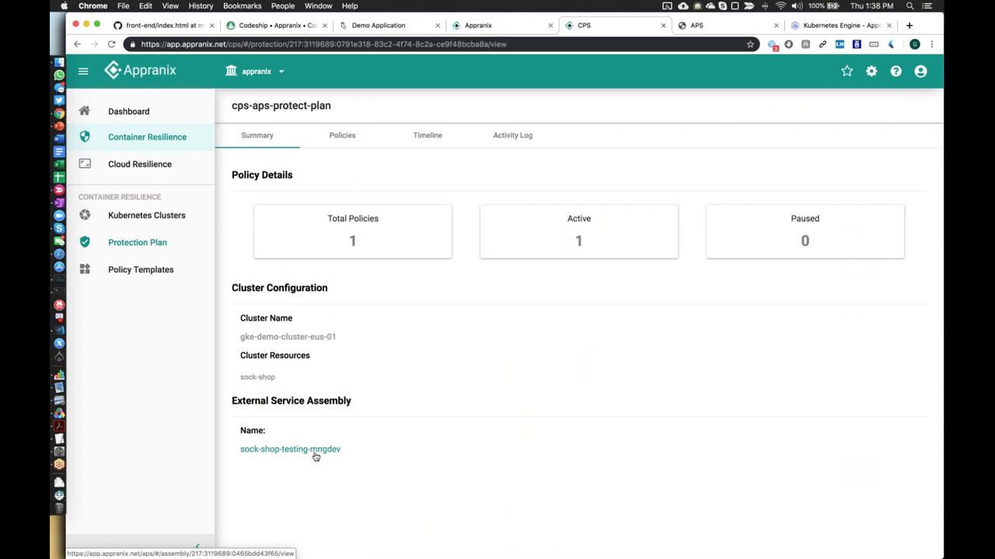
Glance at the Demo Application's catalogue, and edit front-end/public/index.html on GitHub so the Bootstrap stylesheet link reads css/bootstraps.min.css.
left_click(185, 27)
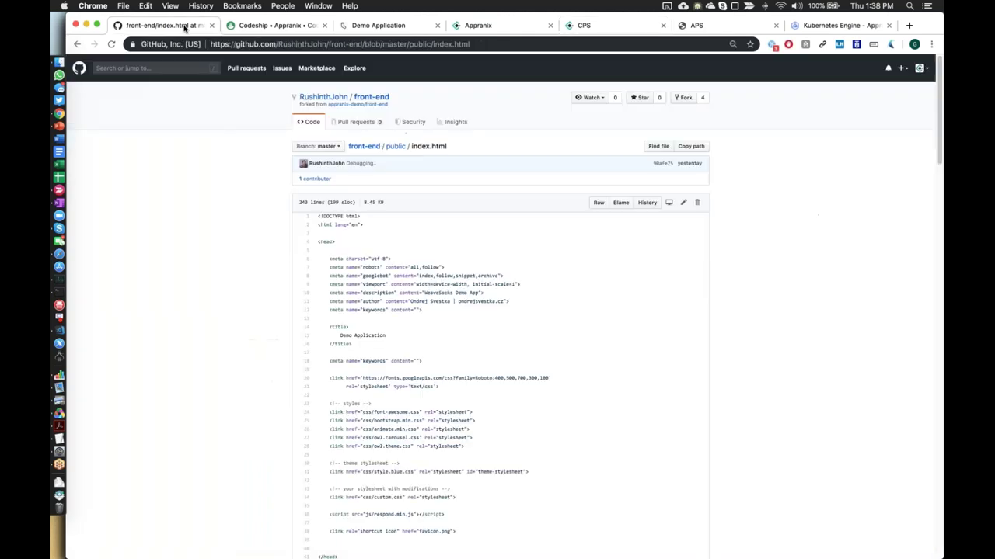
left_click(365, 26)
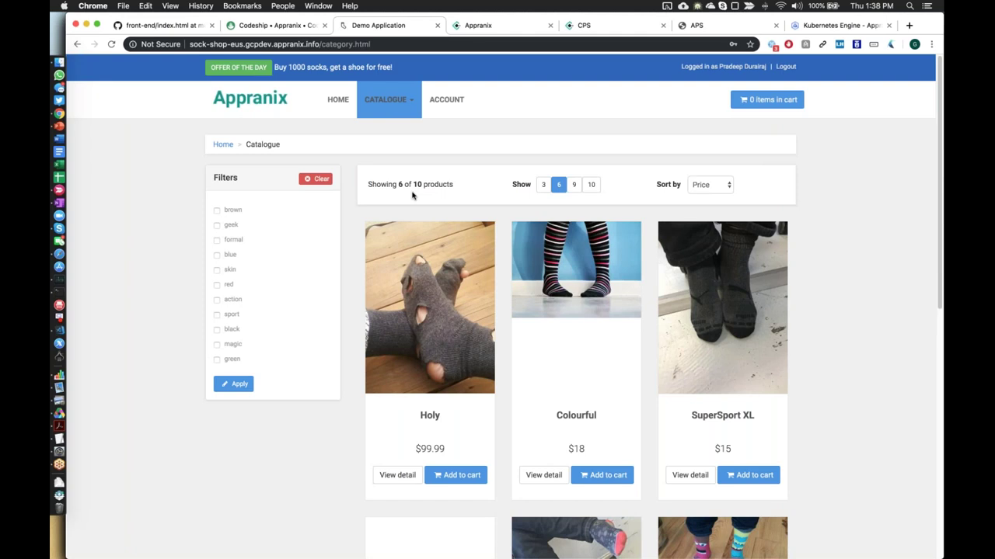
left_click(171, 28)
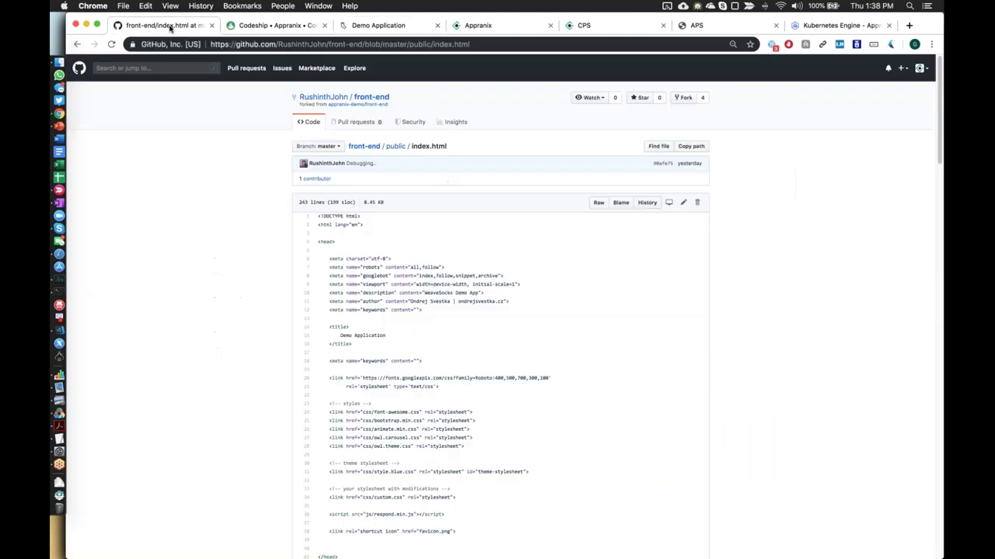
left_click(683, 203)
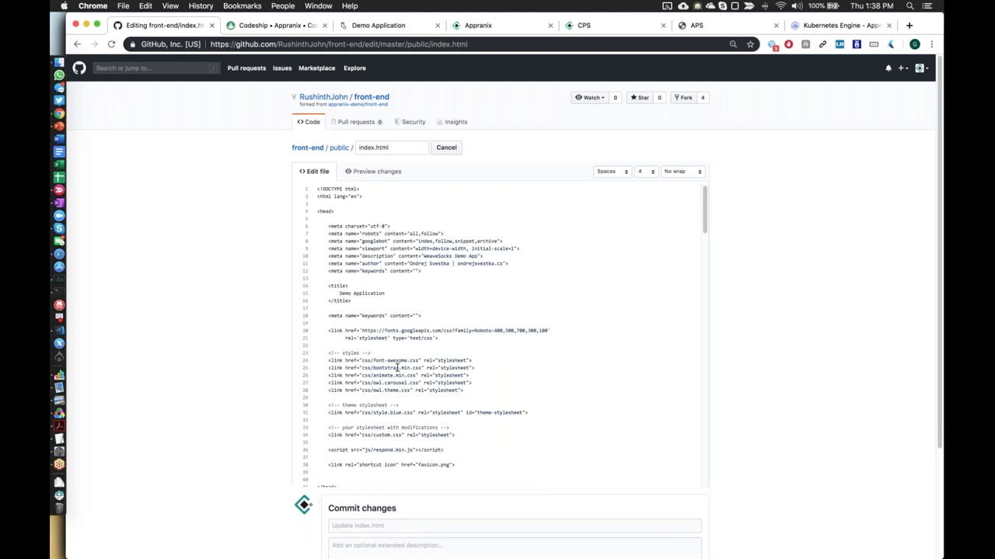
type("s")
Commit the index.html edit directly to the master branch with the message "Simple change".
scroll(535, 401, "down", 10)
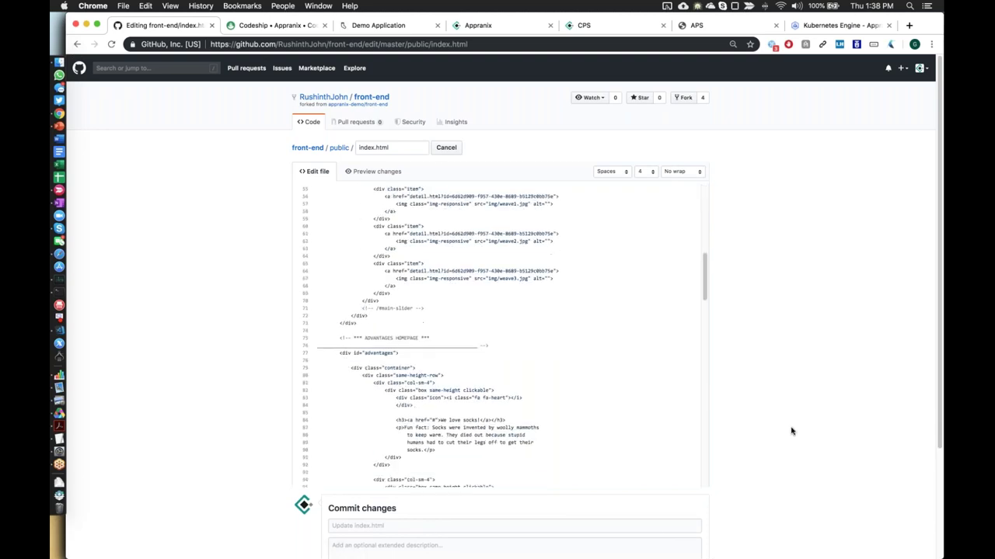
scroll(791, 432, "down", 4)
left_click(513, 386)
type("Sim")
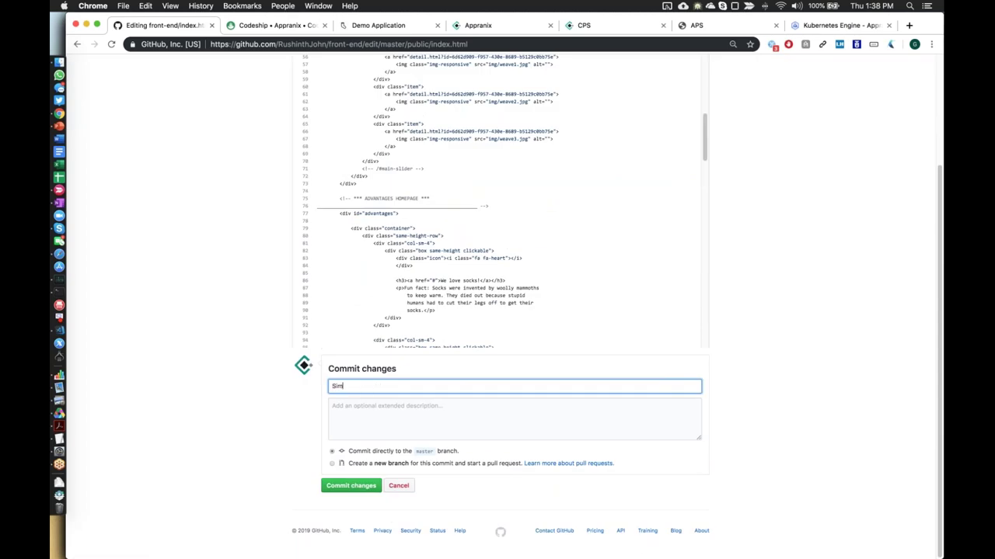
type("ple change")
left_click(348, 486)
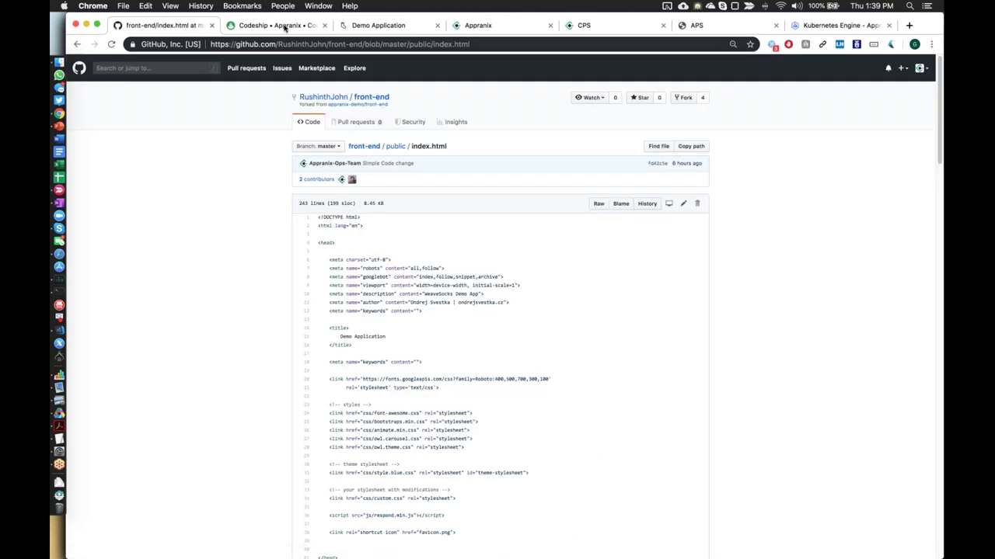
Switch to Codeship, list the front-end project's builds and open the running "Simple change" build.
left_click(286, 28)
left_click(260, 118)
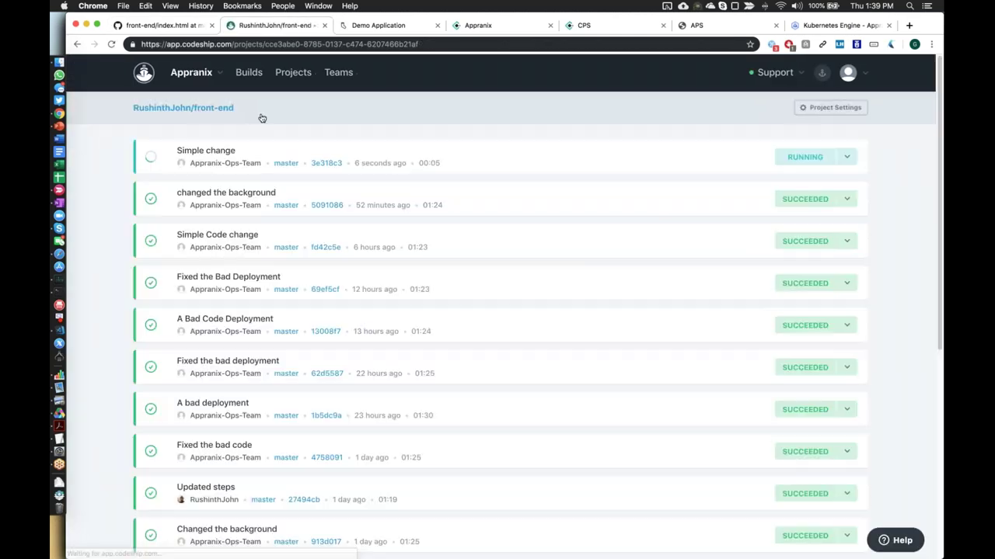
left_click(415, 158)
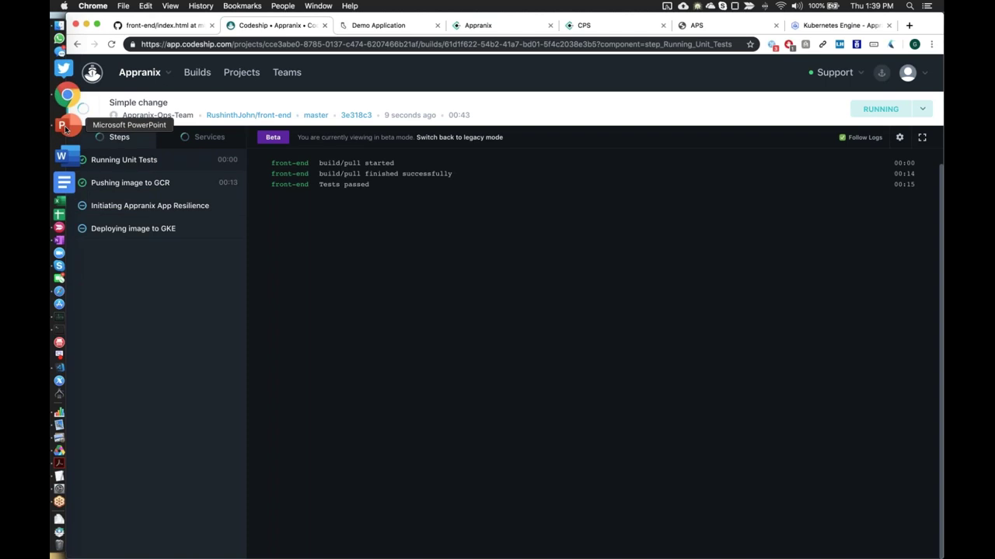
Switch to PowerPoint, show slide 7 on the "Undo Command" for SRE/DevOps, and return to the Codeship build to check its steps.
left_click(66, 129)
scroll(111, 250, "up", 3)
left_click(111, 251)
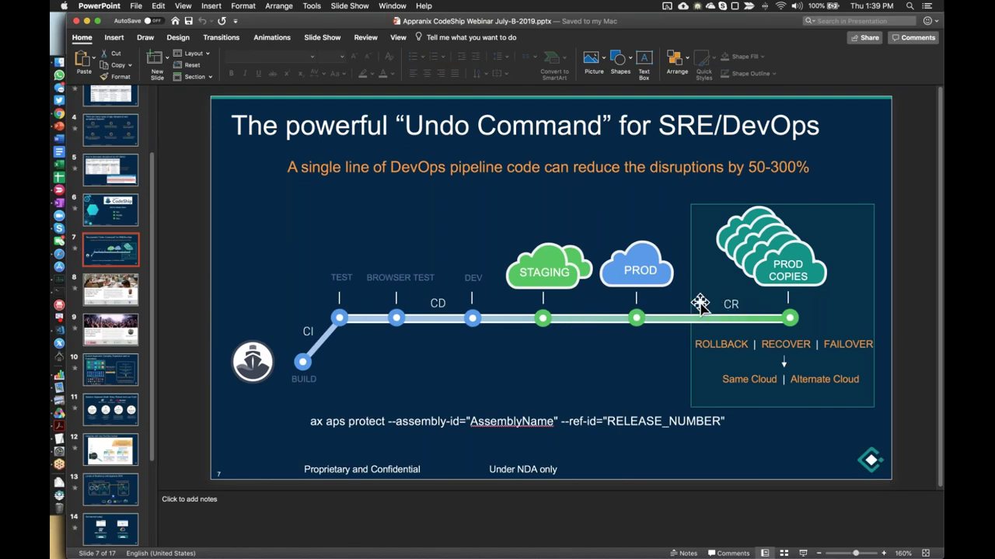
key("super+Tab")
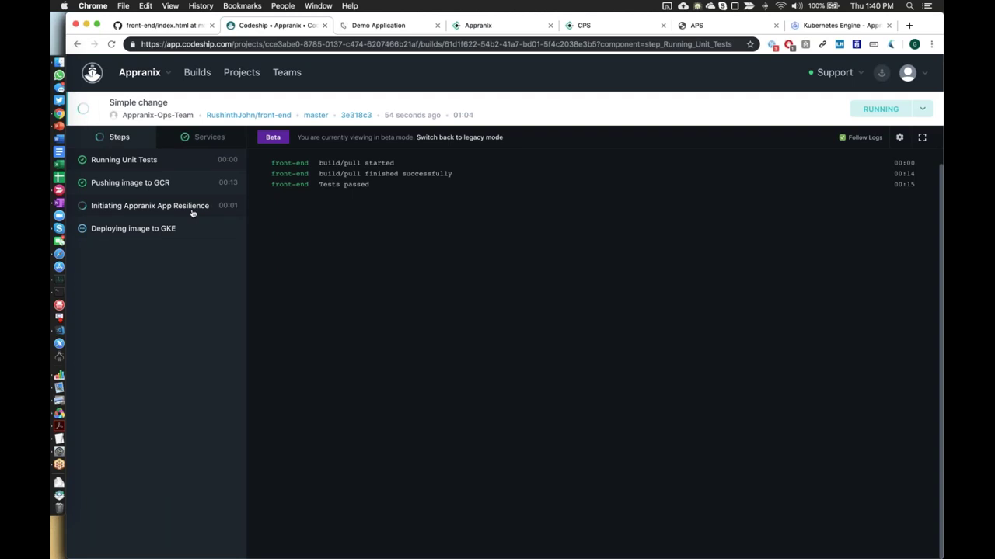
Check the activity log of cps-aps-protect-plan in CPS, and view the backups of Cloud SQL instance sock-shop-testing-mngdev in Google Cloud Platform.
left_click(572, 26)
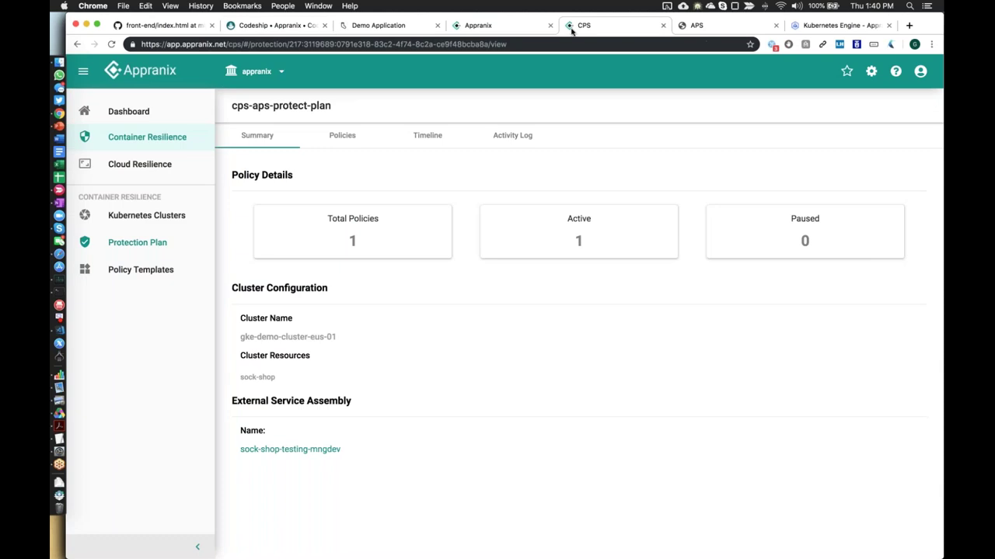
left_click(501, 138)
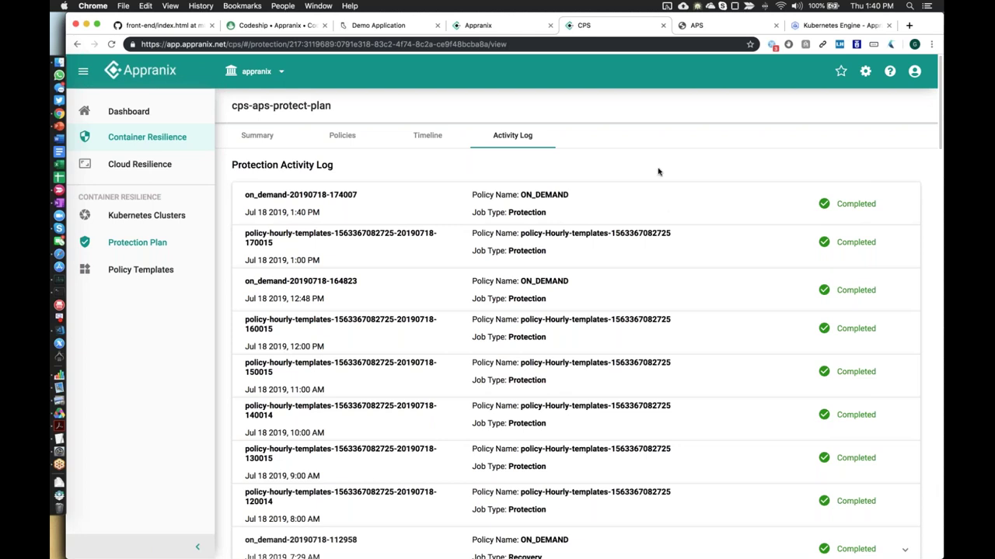
left_click(820, 25)
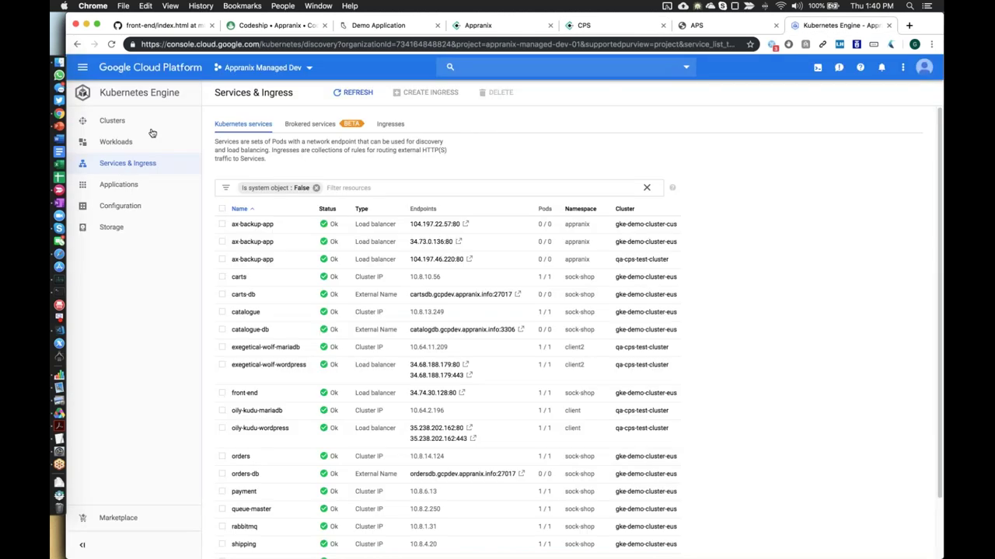
left_click(84, 67)
left_click(107, 119)
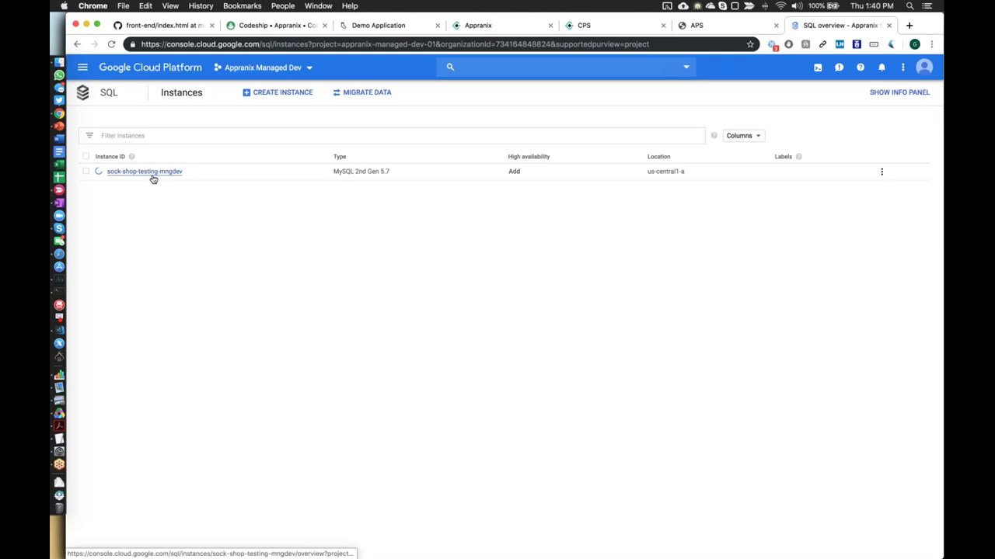
left_click(151, 172)
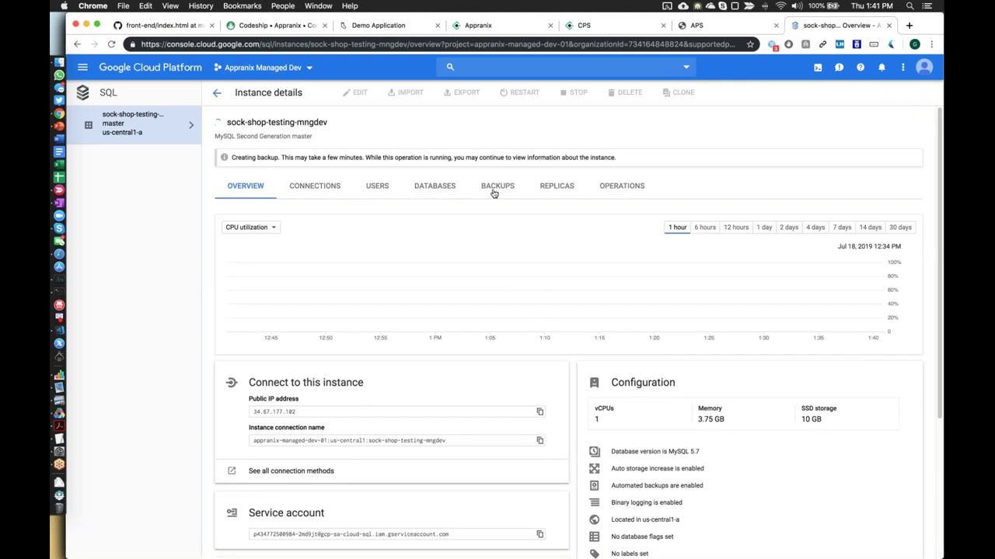
left_click(495, 188)
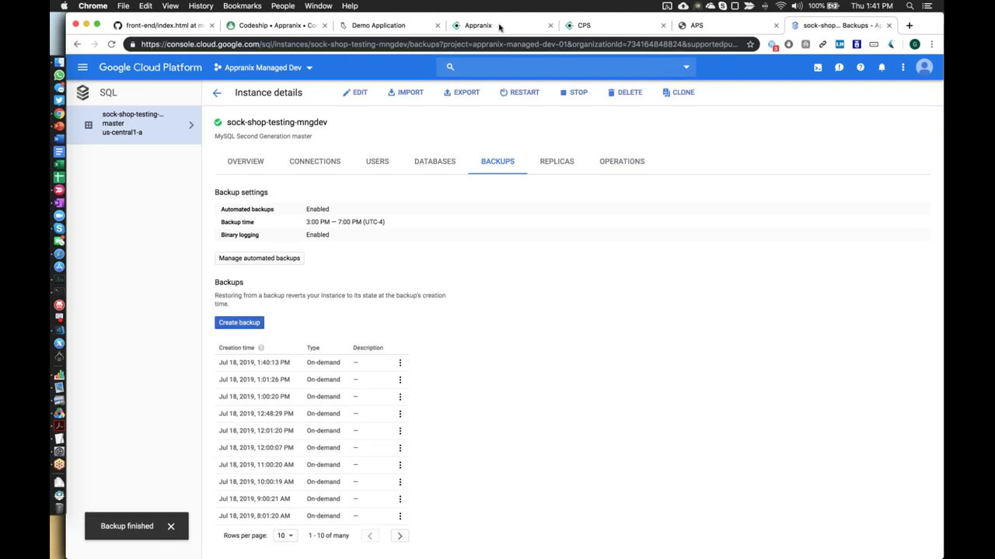
Switch to APS and view the protection timeline of the Sock-shop-testing-mngdev cloud assembly.
left_click(585, 26)
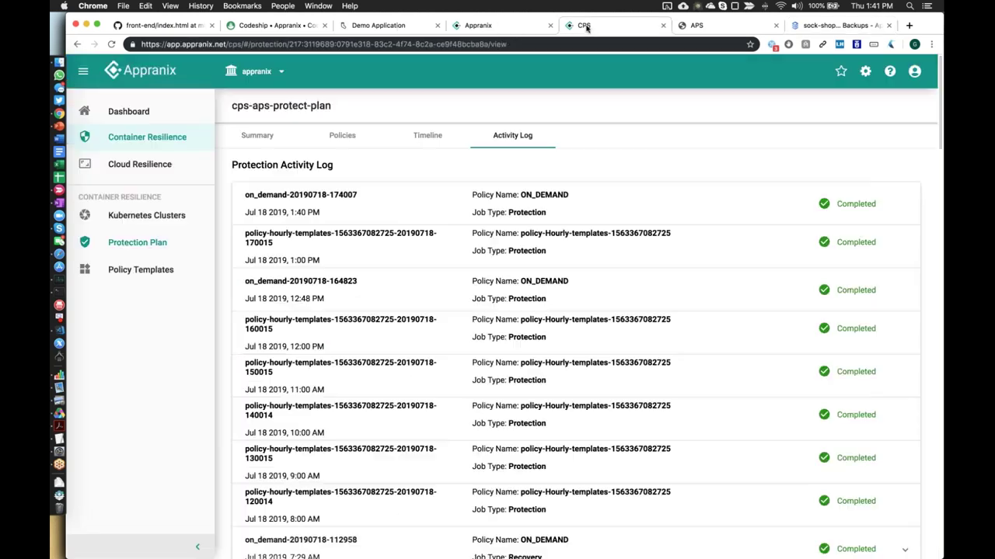
left_click(702, 31)
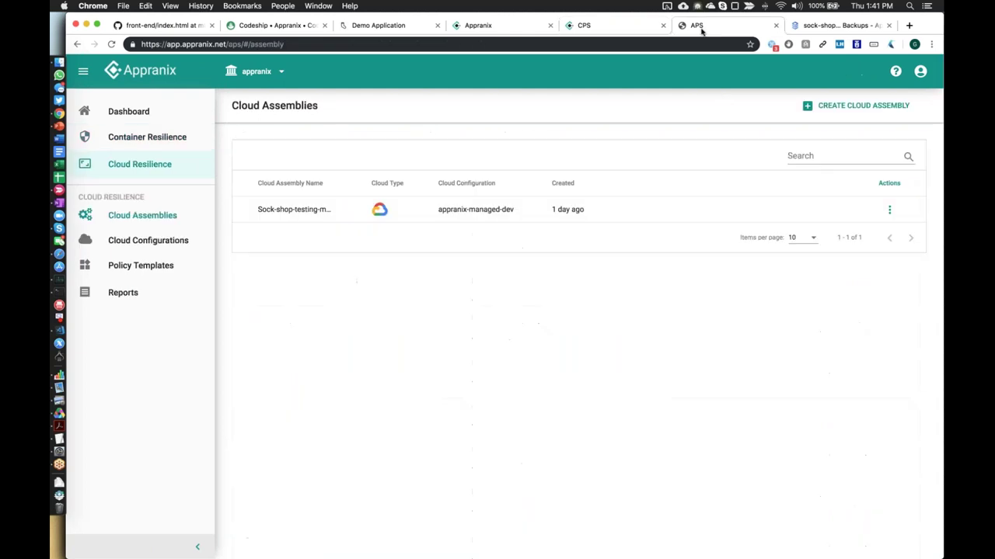
left_click(309, 211)
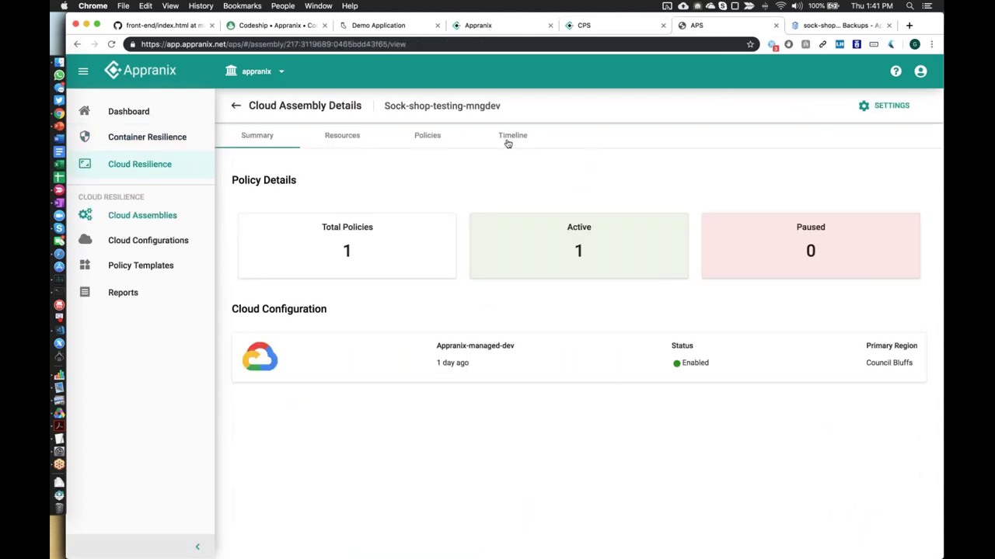
left_click(509, 137)
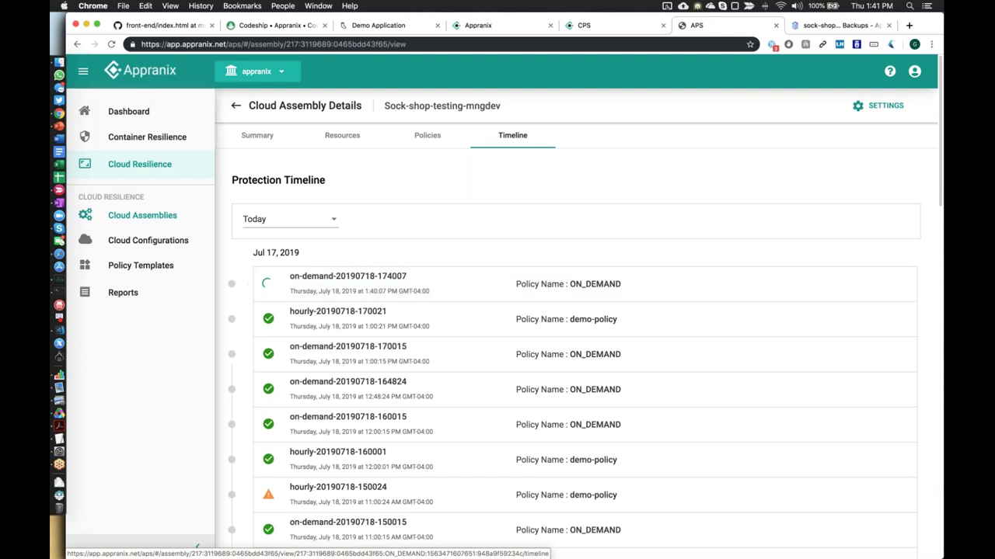
Check the "Simple change" build's steps in Codeship, and load the Demo Application's home page at sock-shop-eus.gcpdev.appranix.info to inspect its layout down to the footer.
left_click(254, 32)
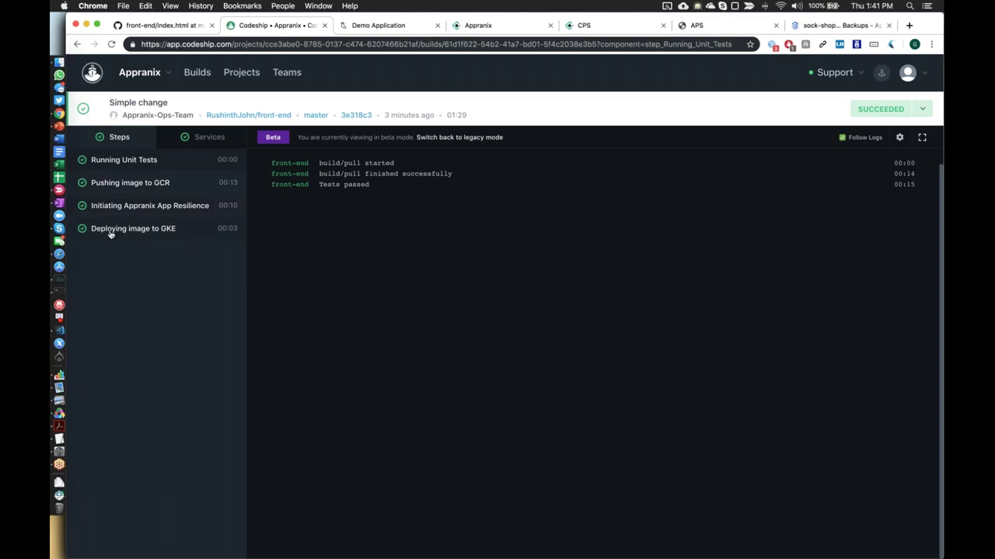
left_click(376, 26)
left_click(332, 44)
left_click(321, 45)
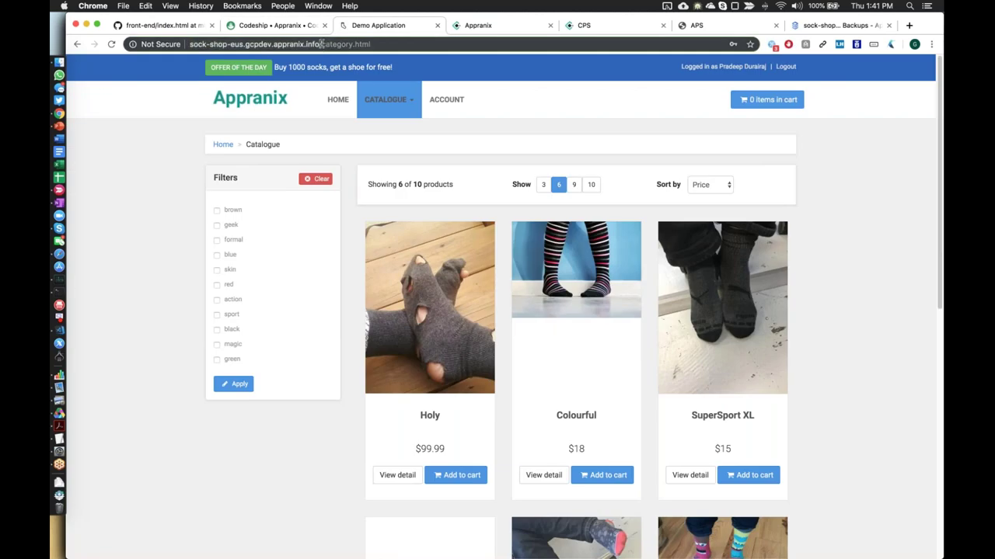
left_click(407, 44, "shift")
key("BackSpace")
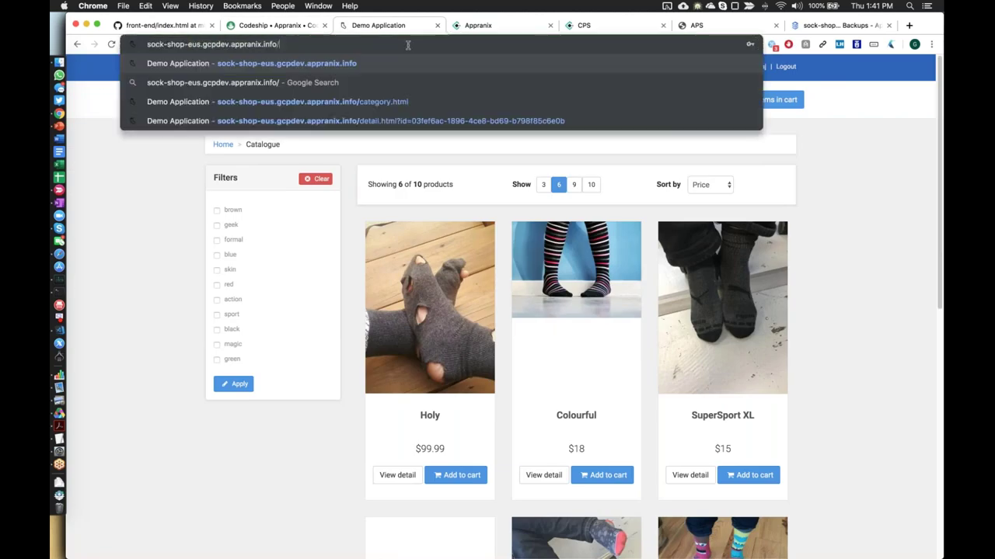
key("Return")
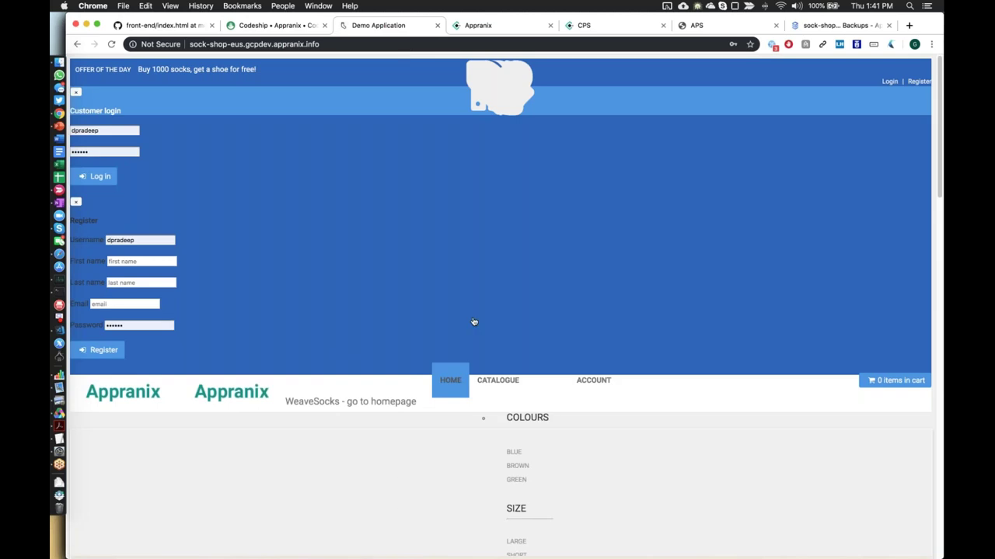
scroll(473, 321, "down", 15)
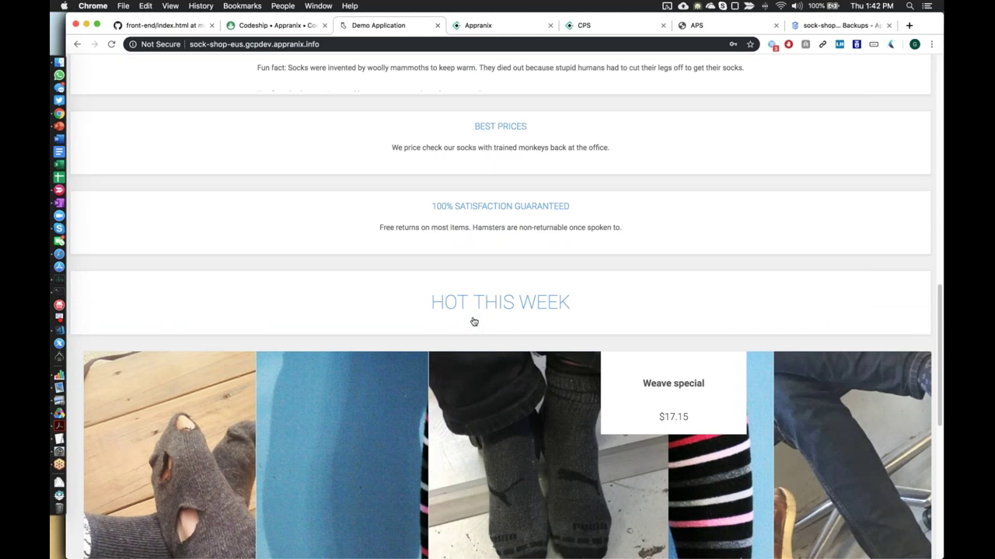
scroll(501, 306, "up", 10)
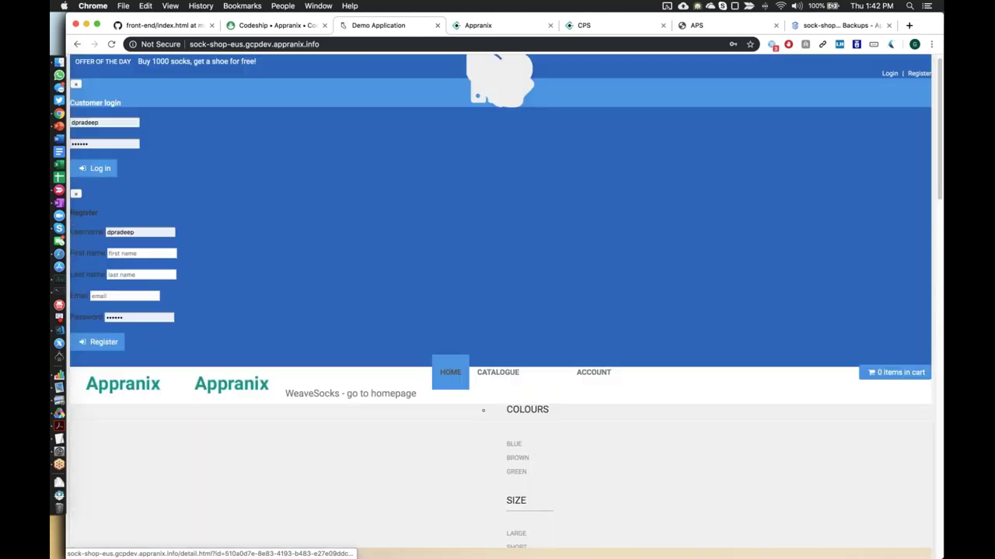
scroll(501, 305, "down", 20)
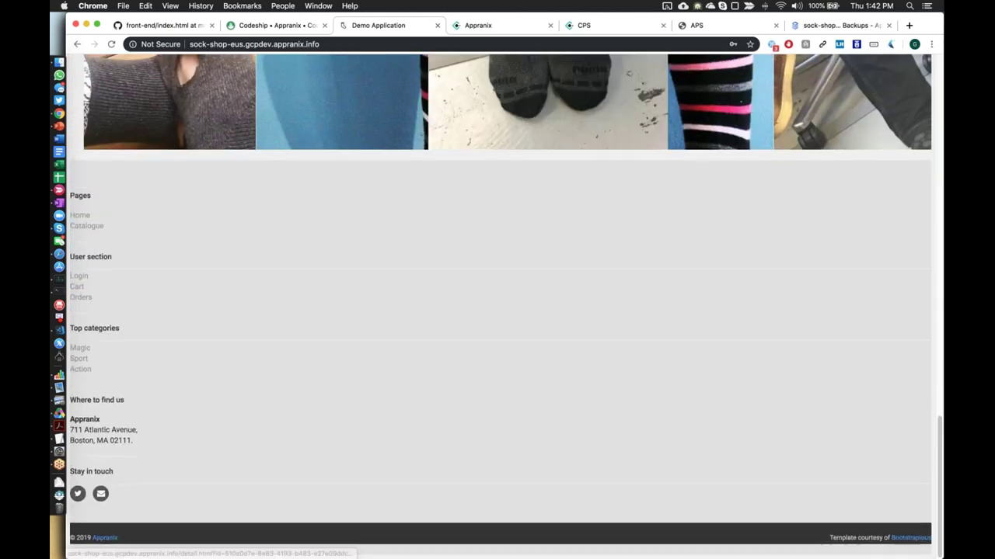
scroll(501, 305, "up", 7)
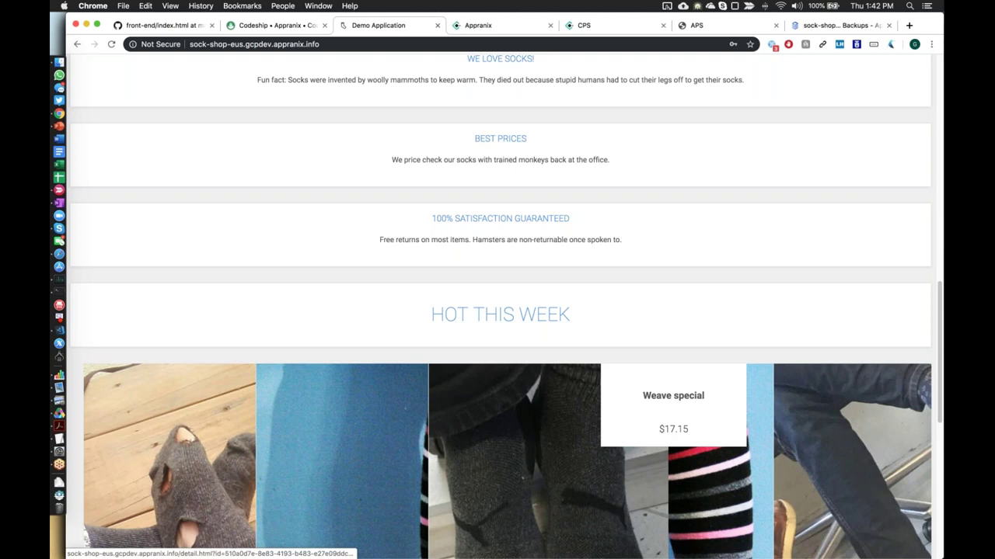
scroll(279, 260, "down", 5)
scroll(279, 260, "up", 15)
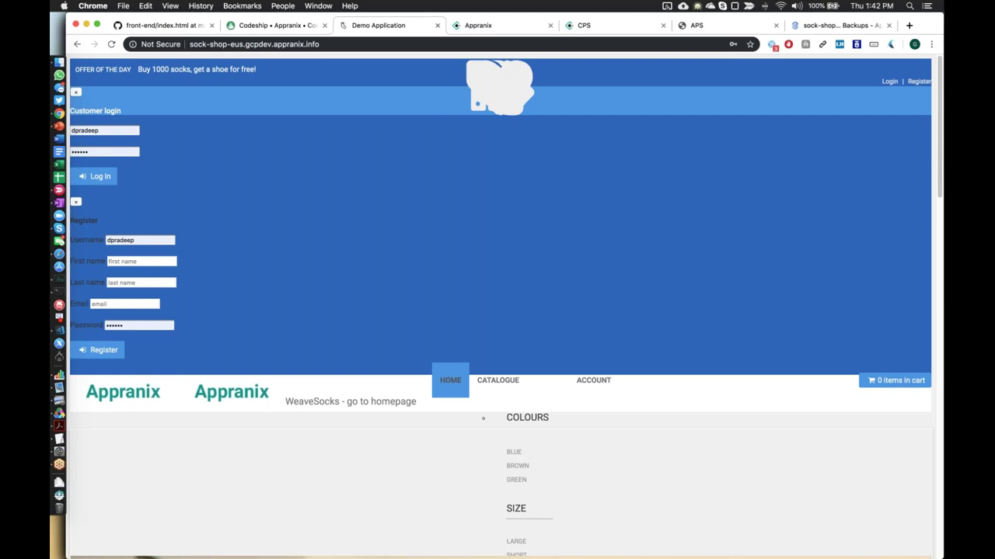
left_click(488, 28)
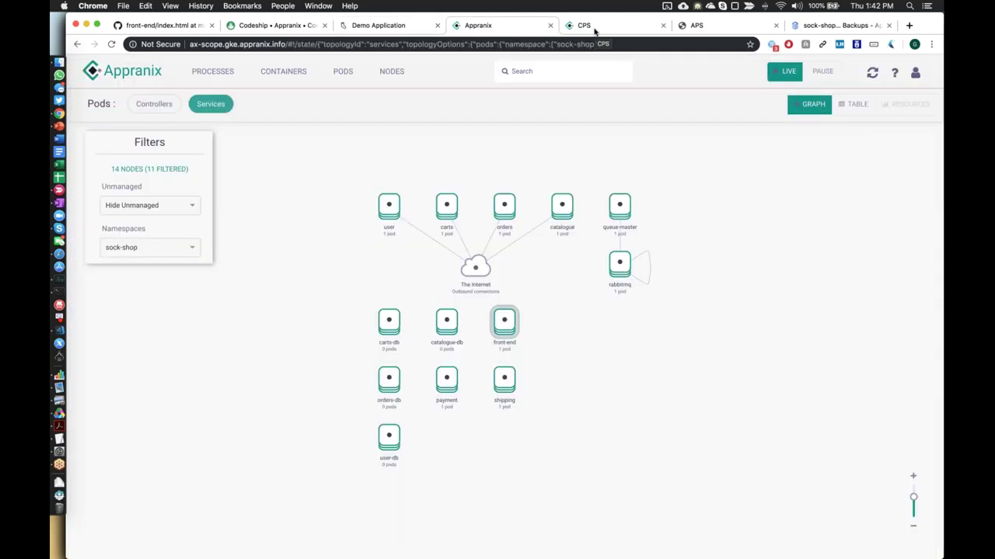
left_click(595, 29)
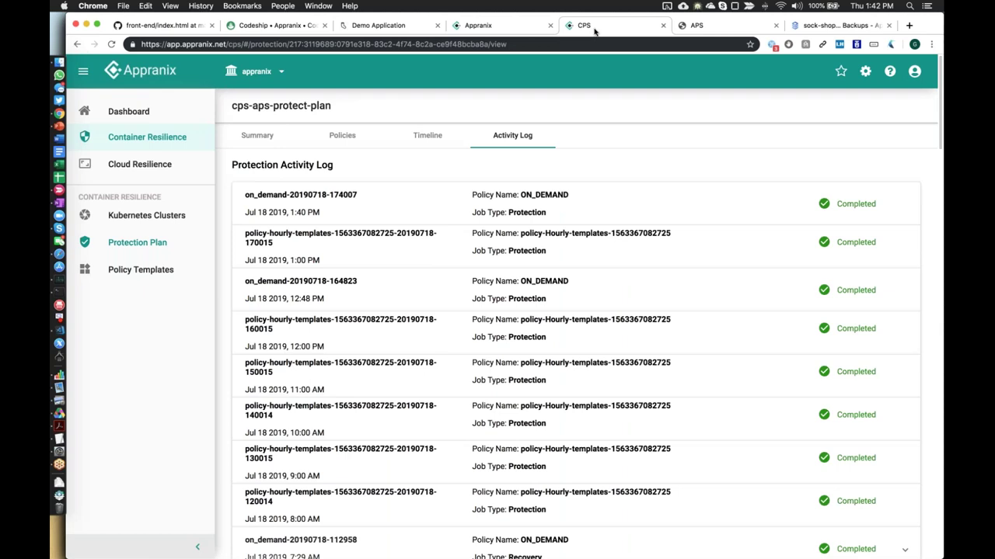
left_click(428, 138)
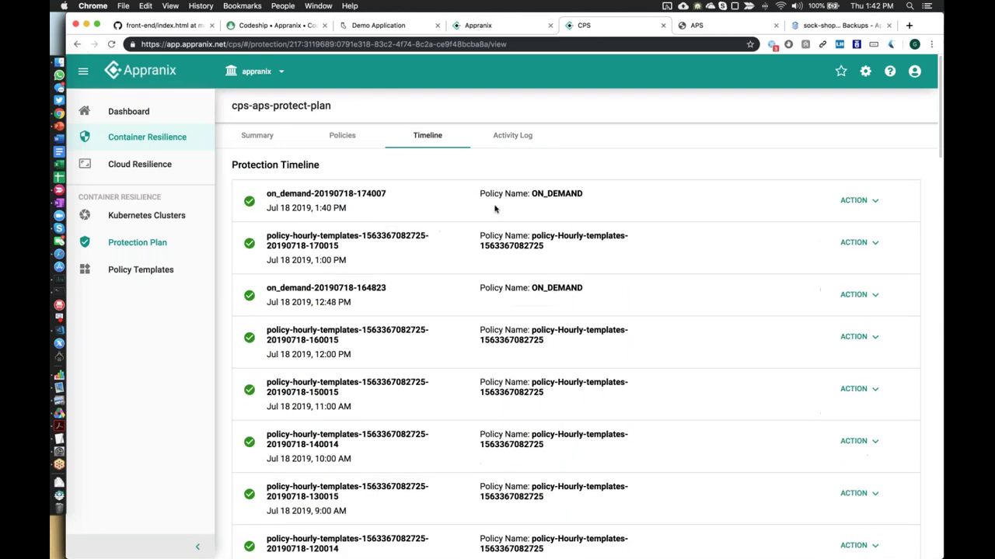
left_click(876, 204)
left_click(870, 223)
left_click(874, 202)
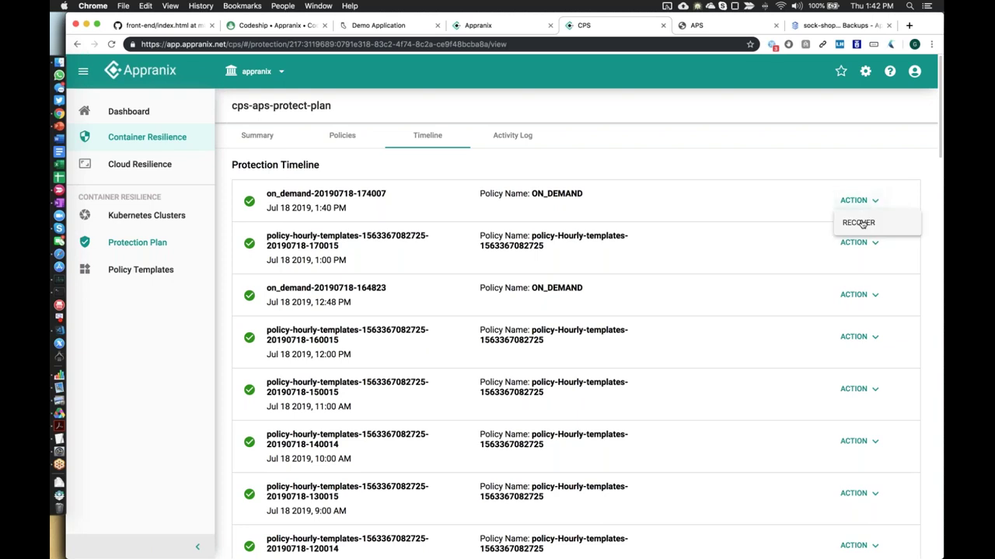
left_click(858, 223)
left_click(497, 201)
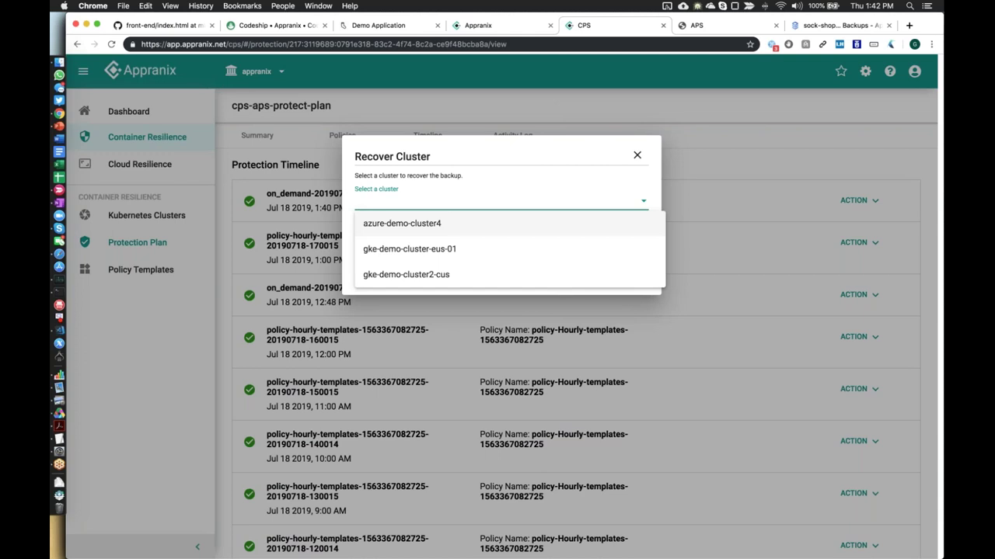
left_click(474, 278)
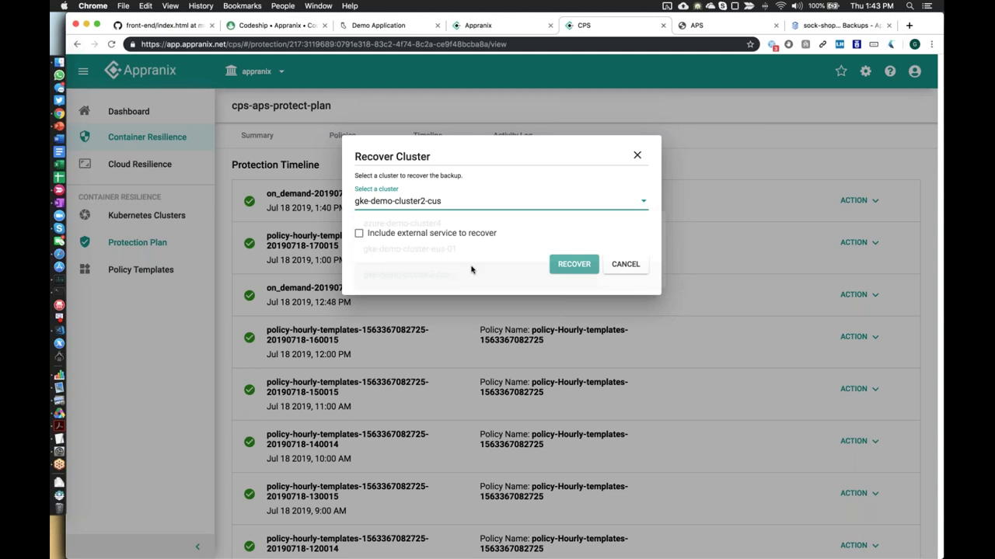
left_click(446, 236)
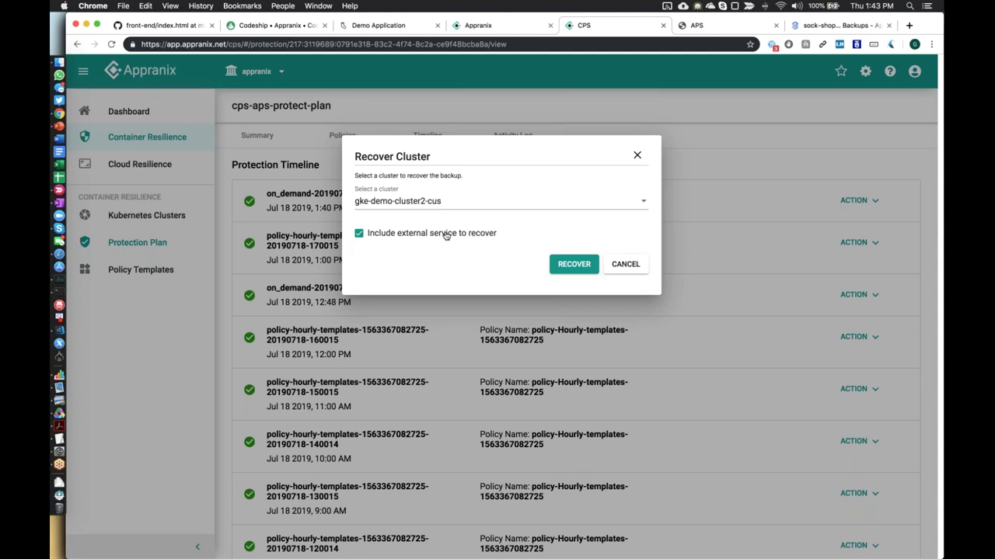
left_click(573, 265)
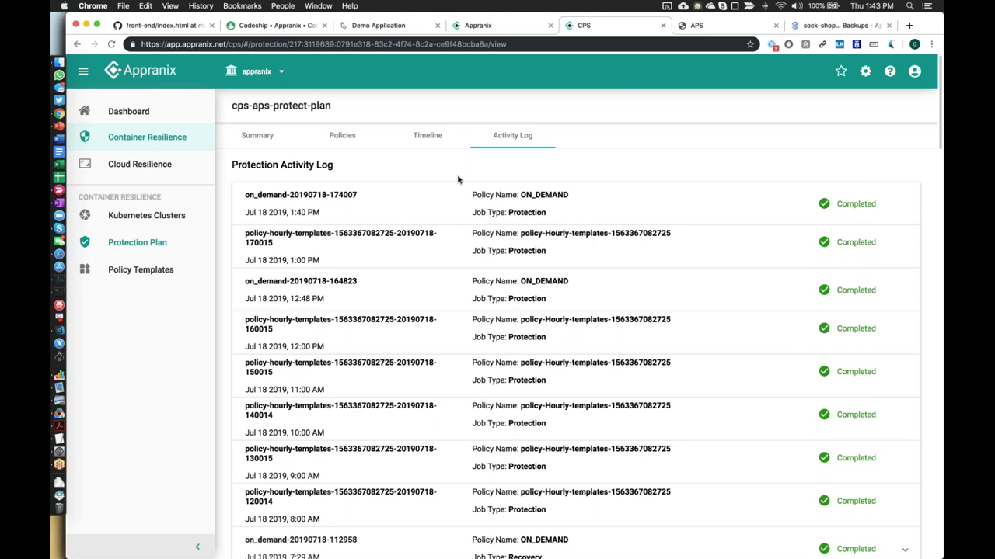
Refresh and check the protection plan's activity log in CPS and the Sock-shop-testing-mngdev assembly's timeline in APS.
key("super+r")
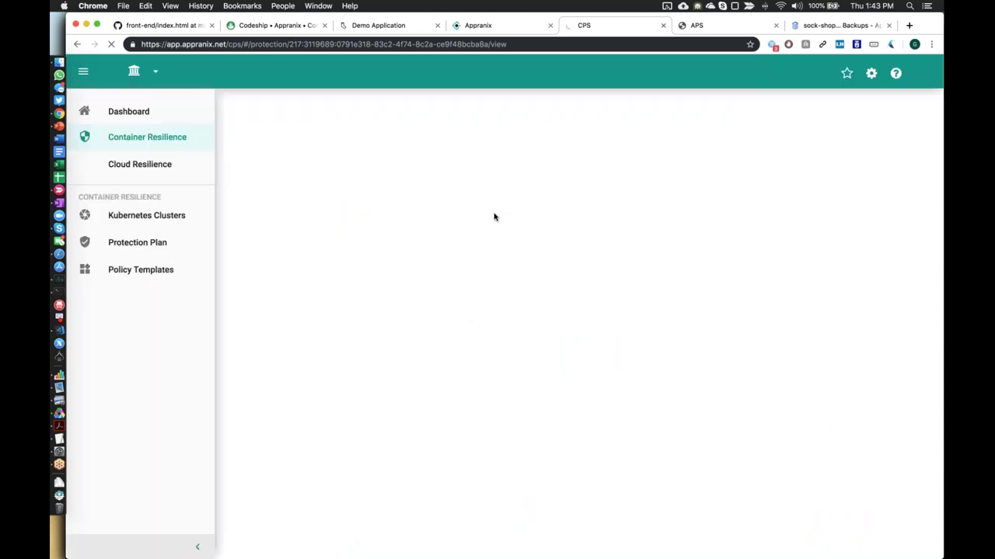
left_click(505, 140)
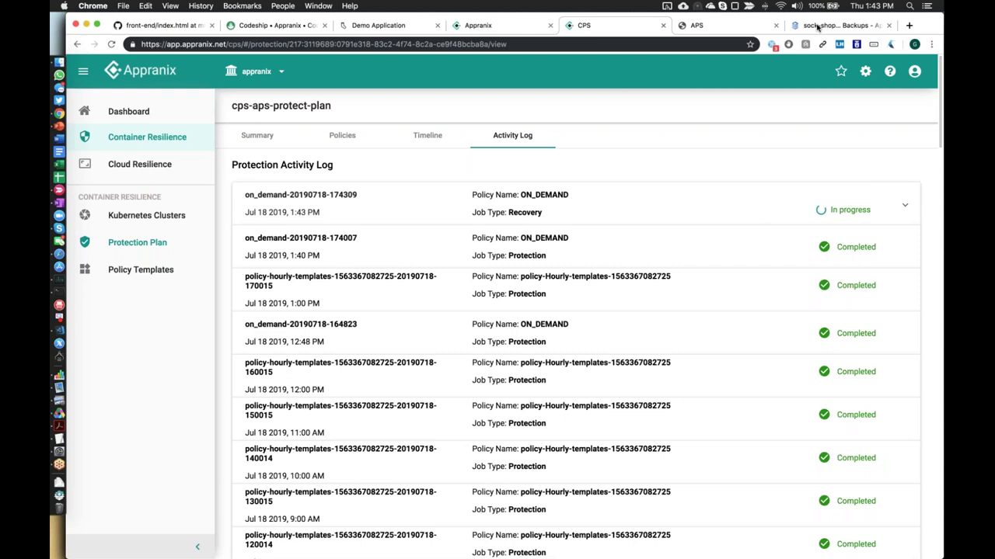
left_click(706, 28)
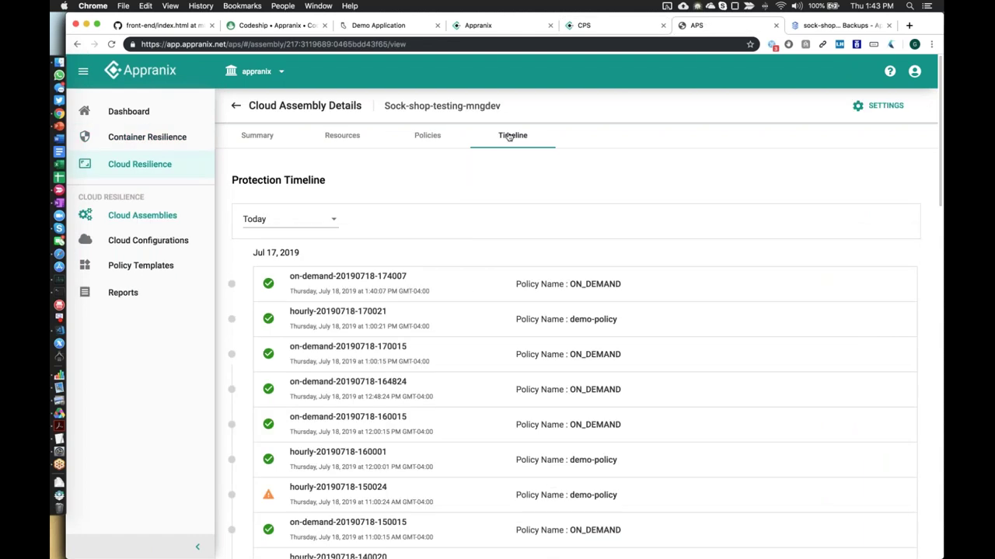
key("super+r")
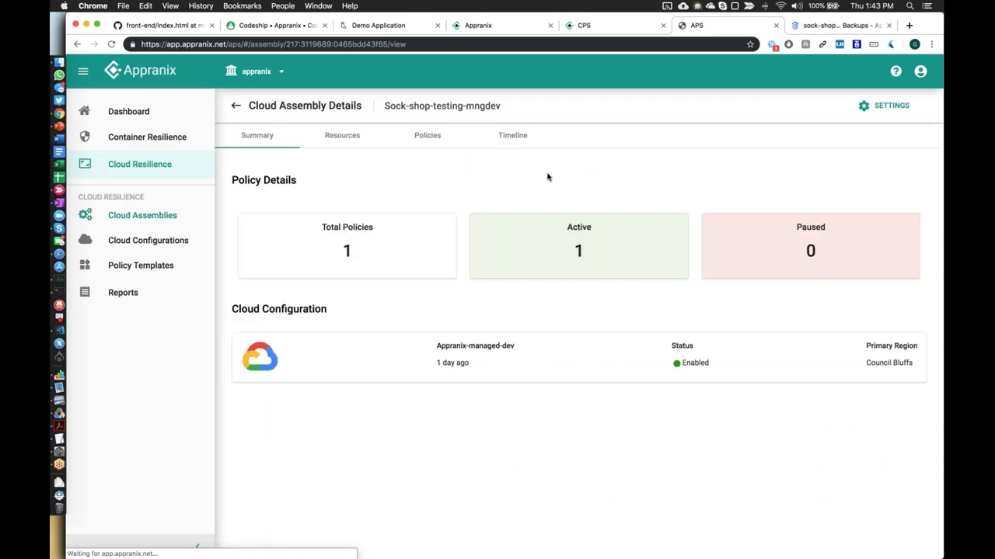
left_click(511, 135)
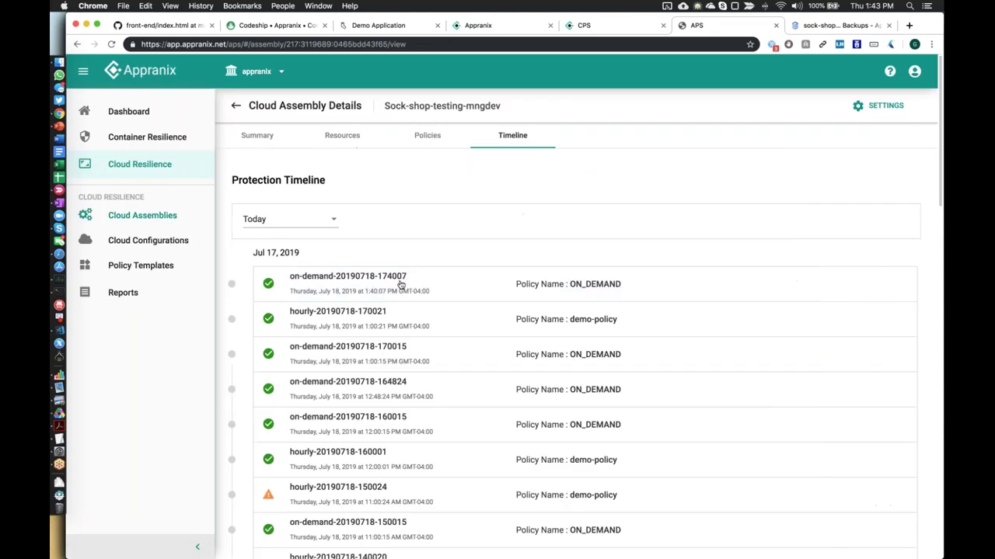
left_click(399, 281)
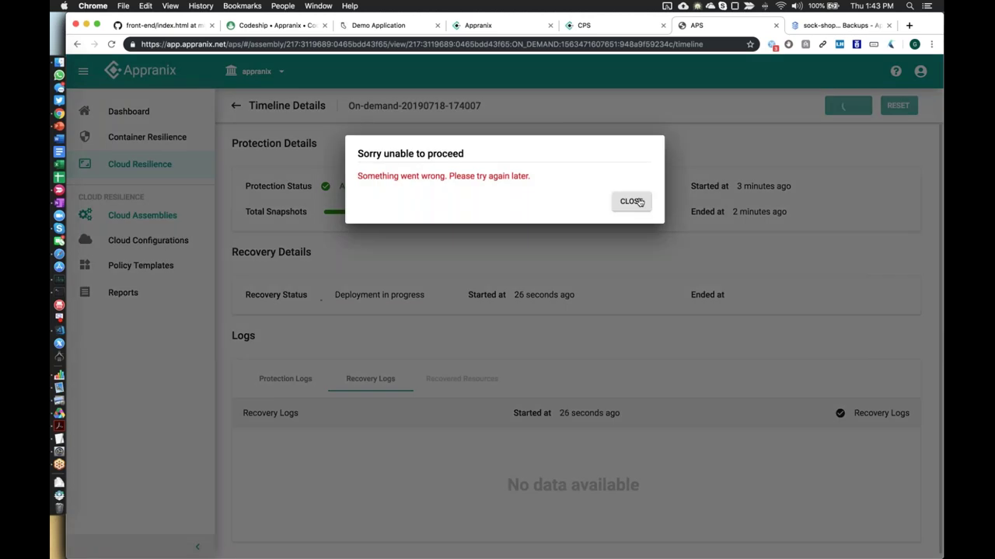
left_click(637, 200)
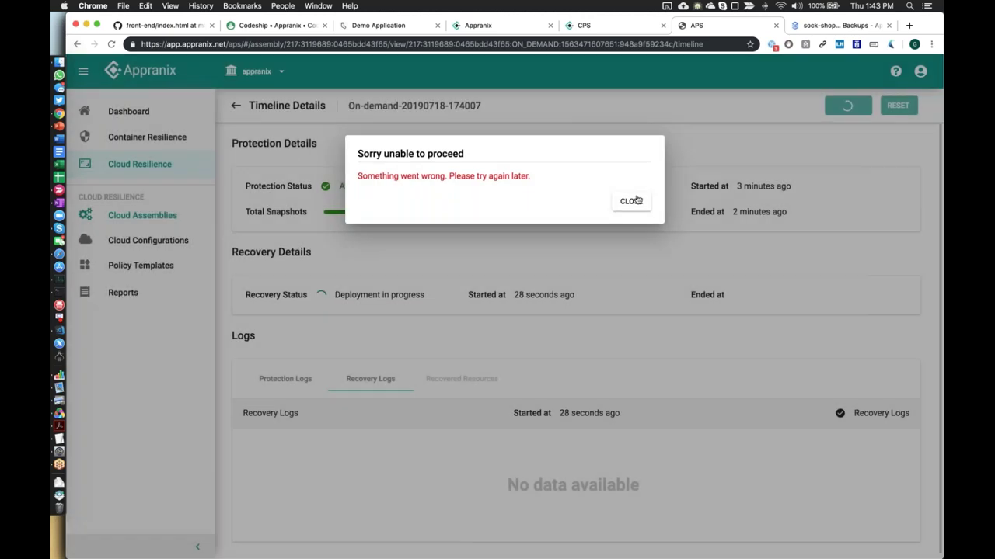
left_click(631, 203)
double_click(488, 211)
left_click(634, 277)
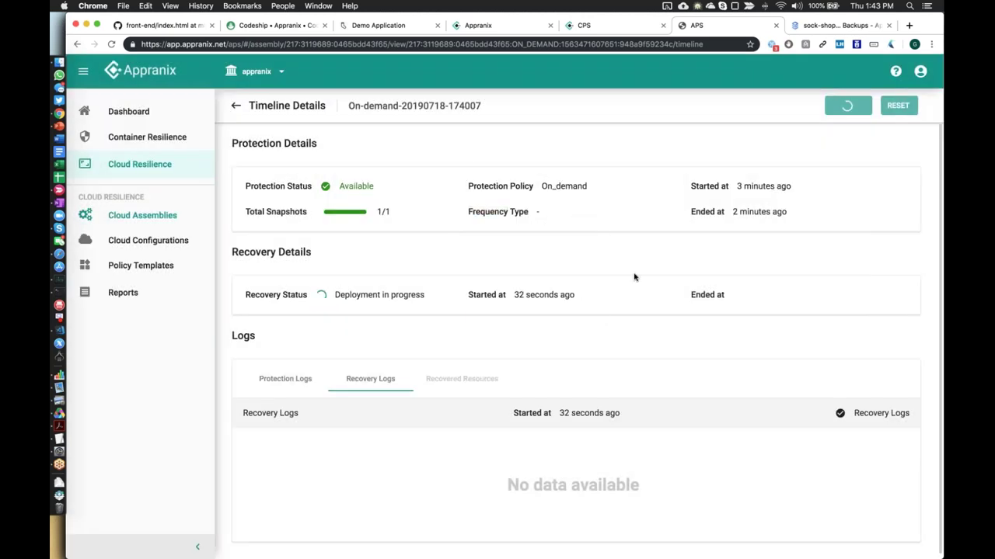
left_click(299, 386)
left_click(358, 386)
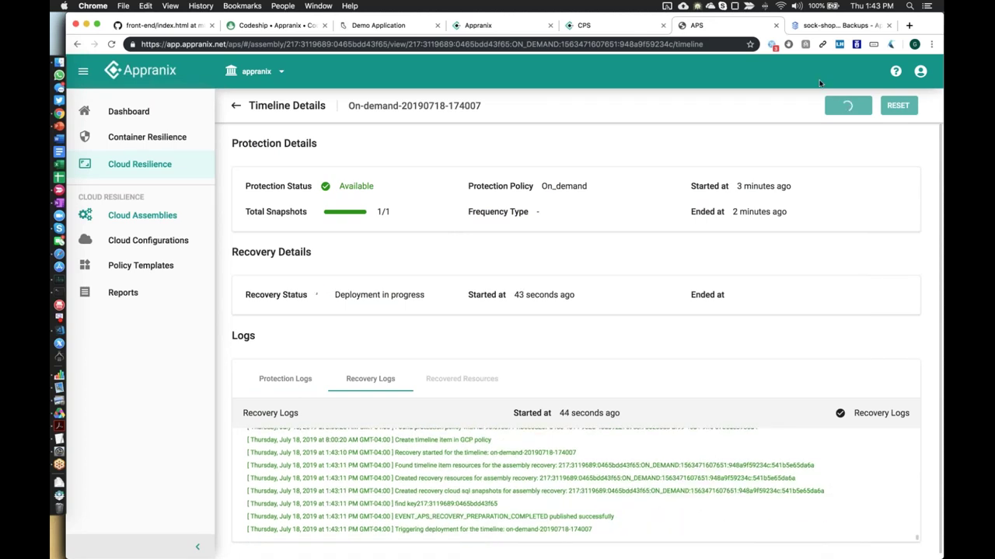
key("ctrl+Tab")
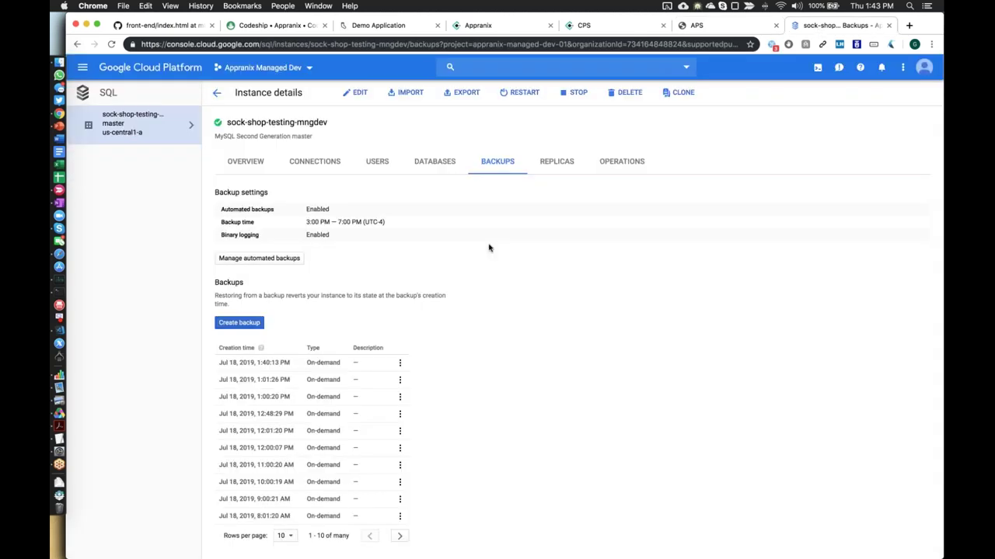
left_click(218, 94)
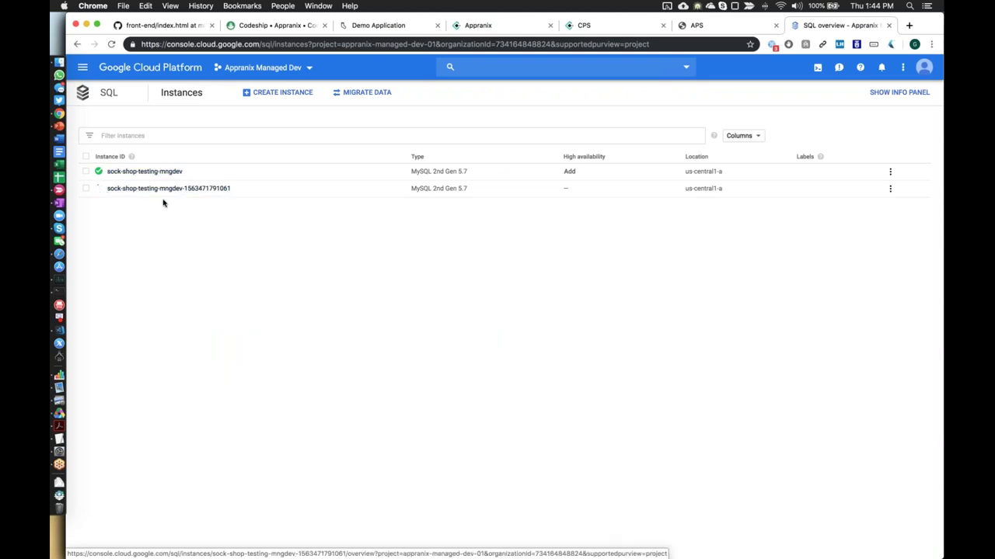
left_click(168, 188)
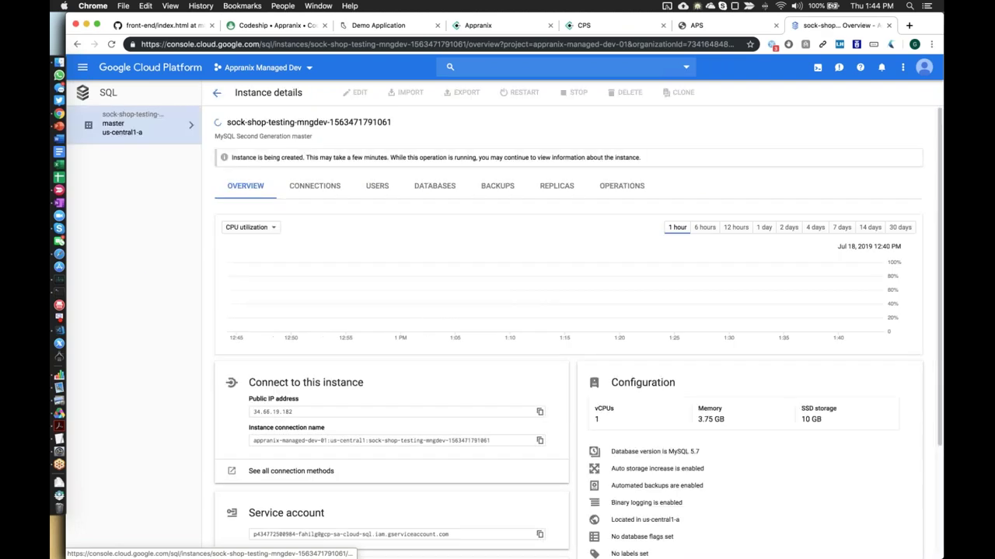
left_click(500, 189)
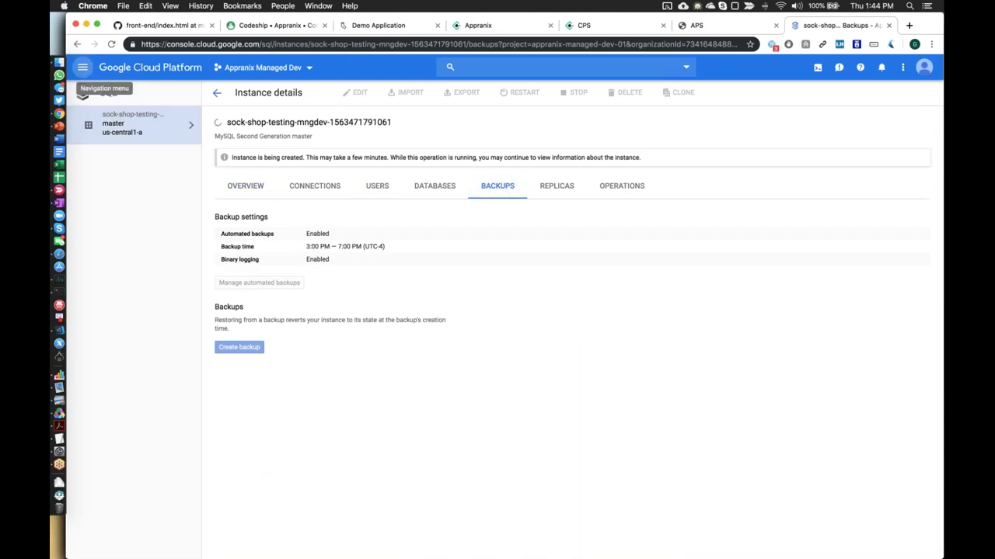
left_click(217, 93)
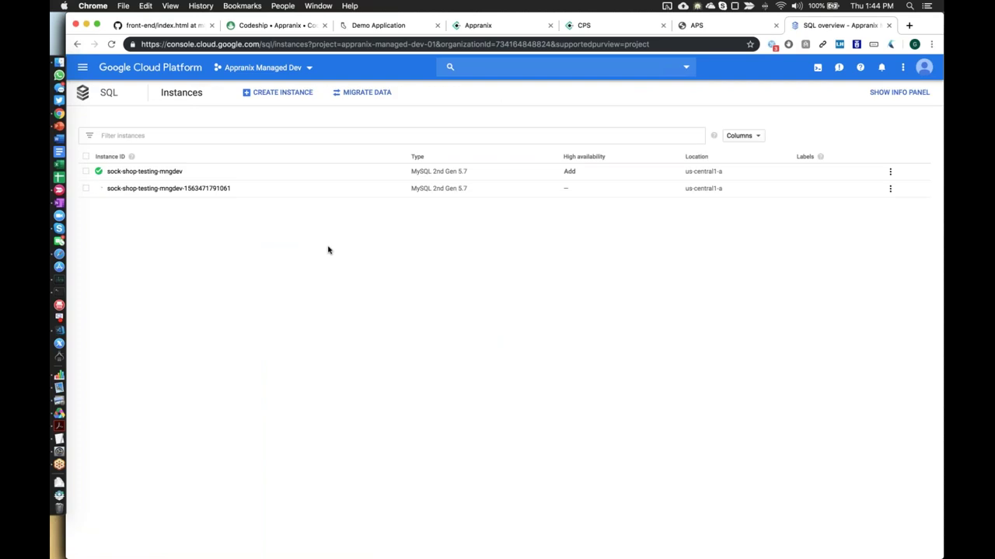
left_click(169, 188)
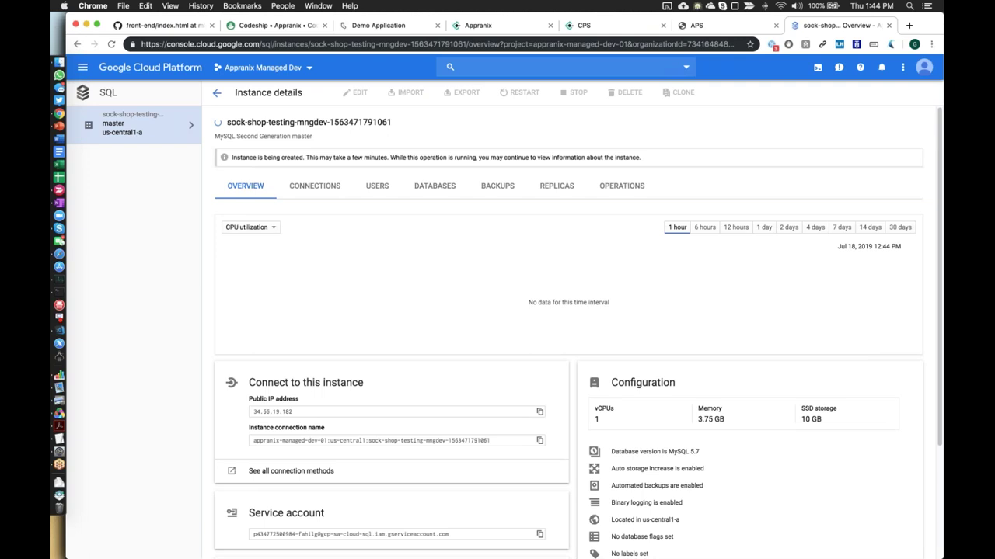
Recheck the build's steps in Codeship and the database's recovery logs in APS, and return to the Cloud SQL instance in Google Cloud.
left_click(275, 26)
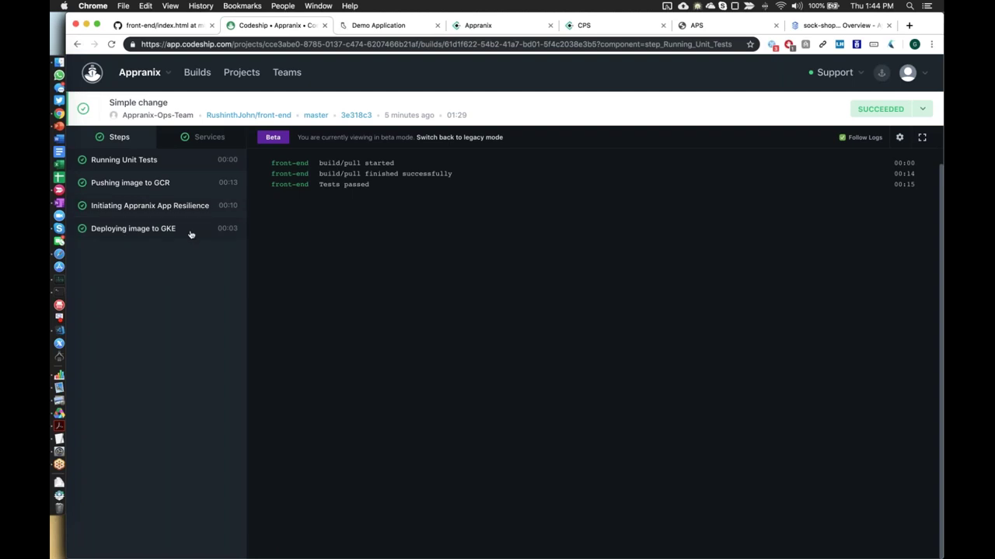
left_click(690, 26)
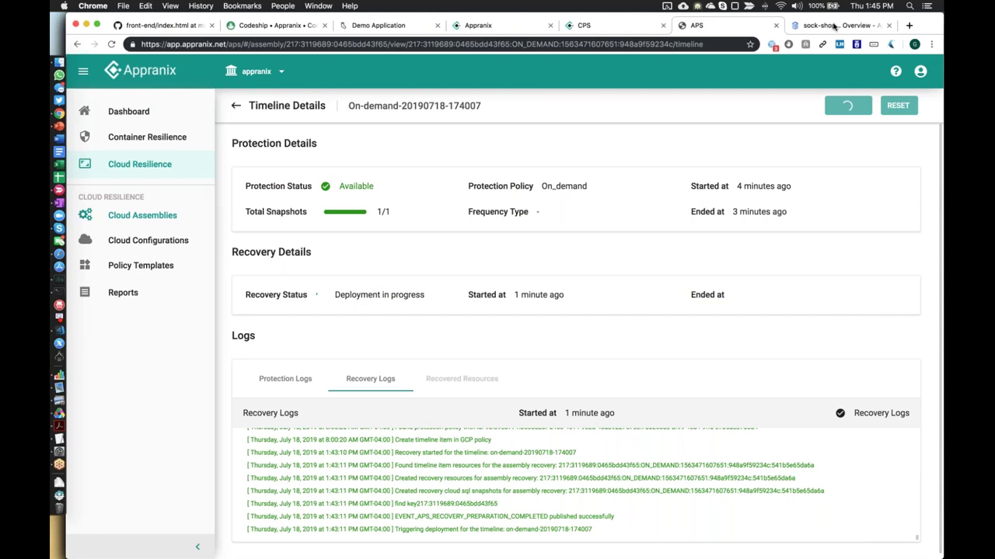
left_click(835, 26)
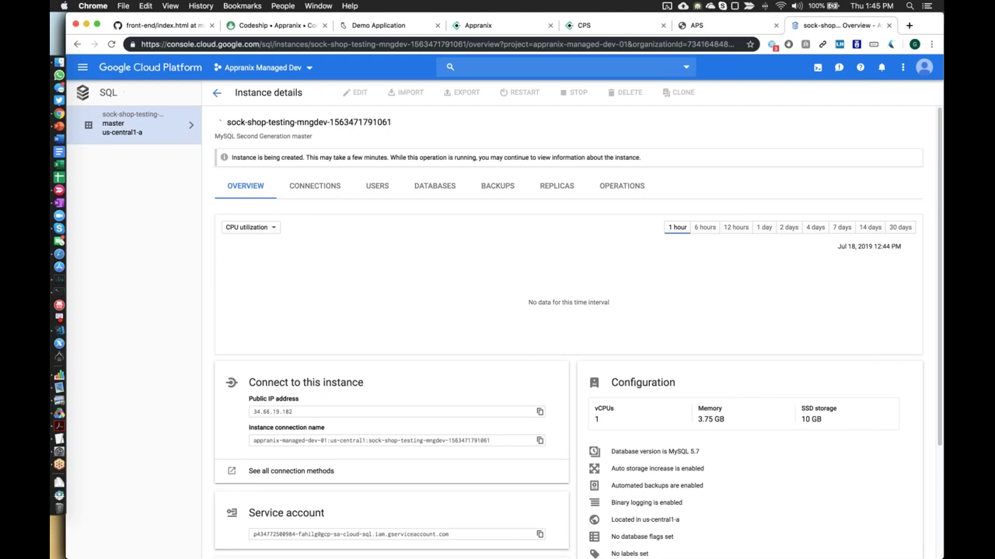
Open Kubernetes Engine in Google Cloud, view the details of gke-demo-cluster-cus, and list the Kubernetes services under Services & Ingress.
left_click(83, 67)
left_click(118, 146)
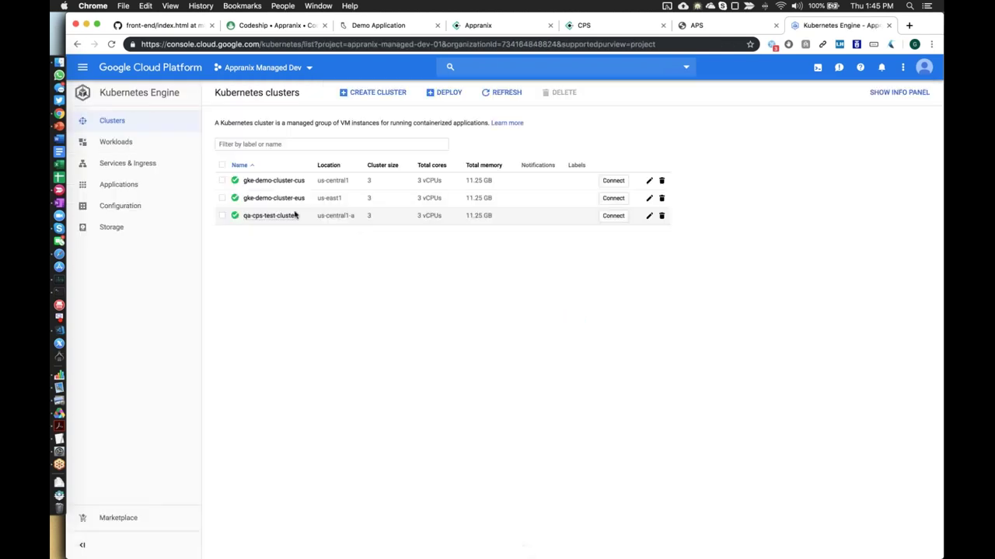
left_click(285, 183)
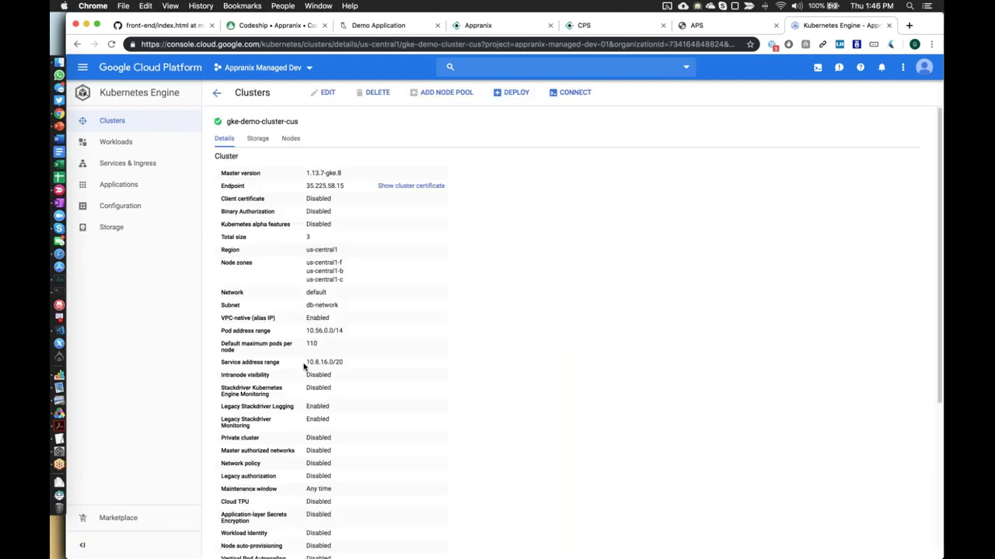
left_click(136, 165)
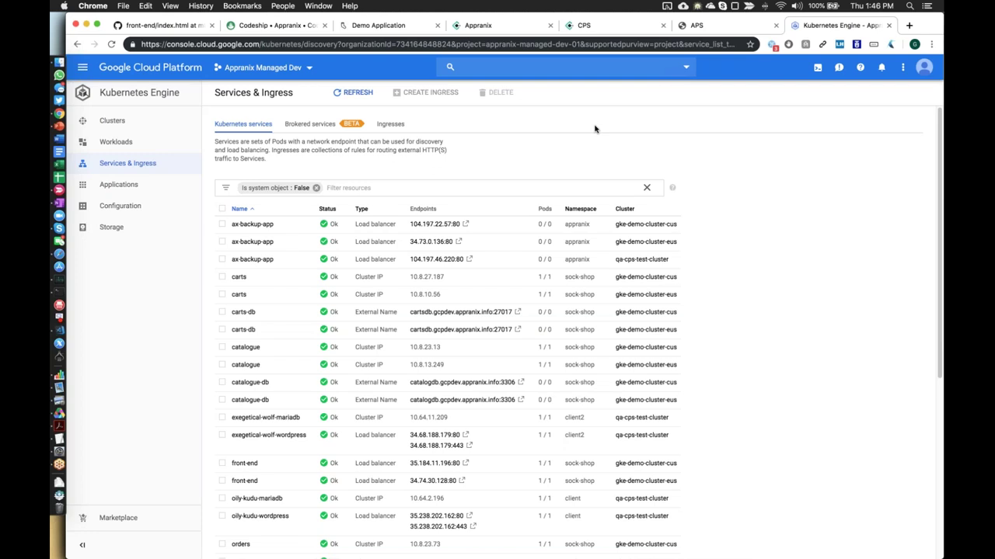
left_click(597, 29)
left_click(617, 208)
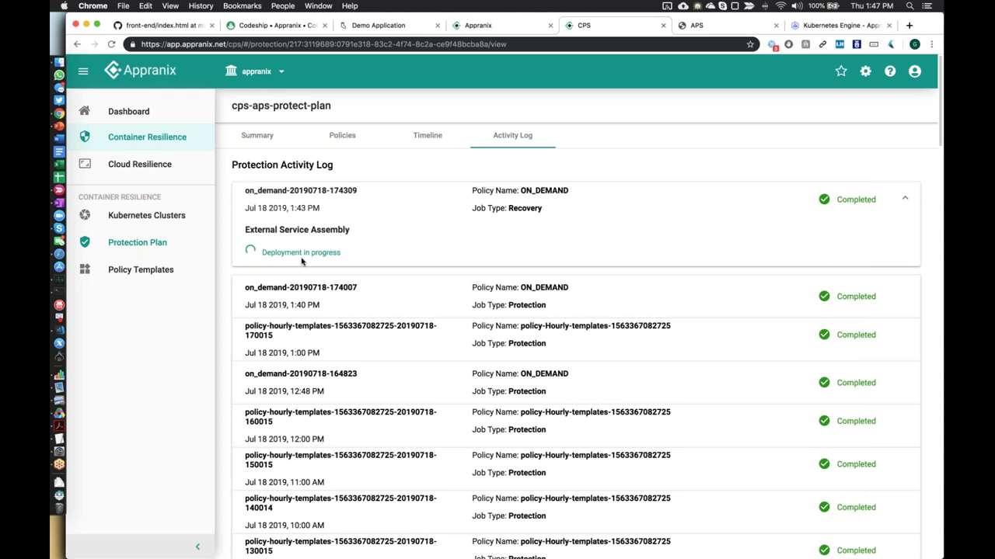
left_click(830, 26)
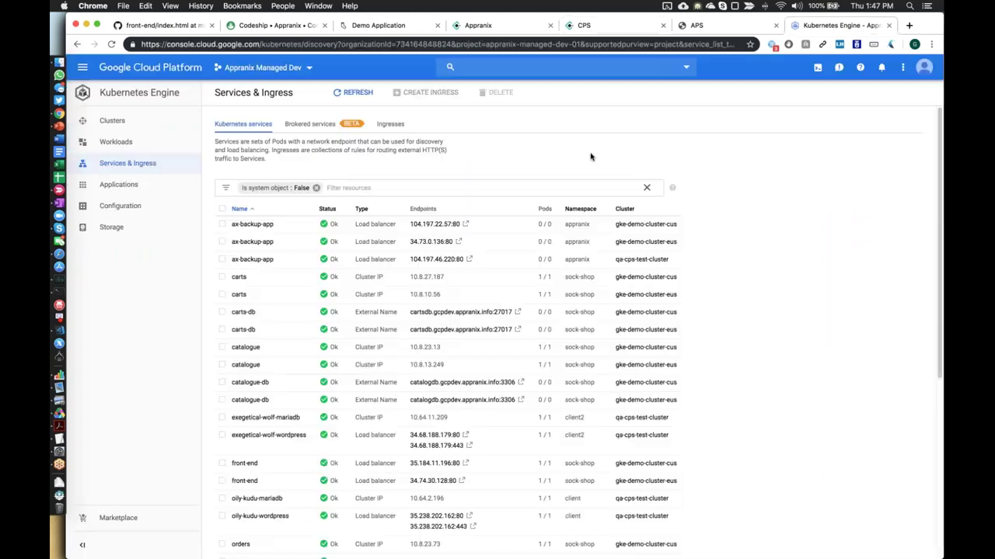
left_click(82, 68)
left_click(109, 122)
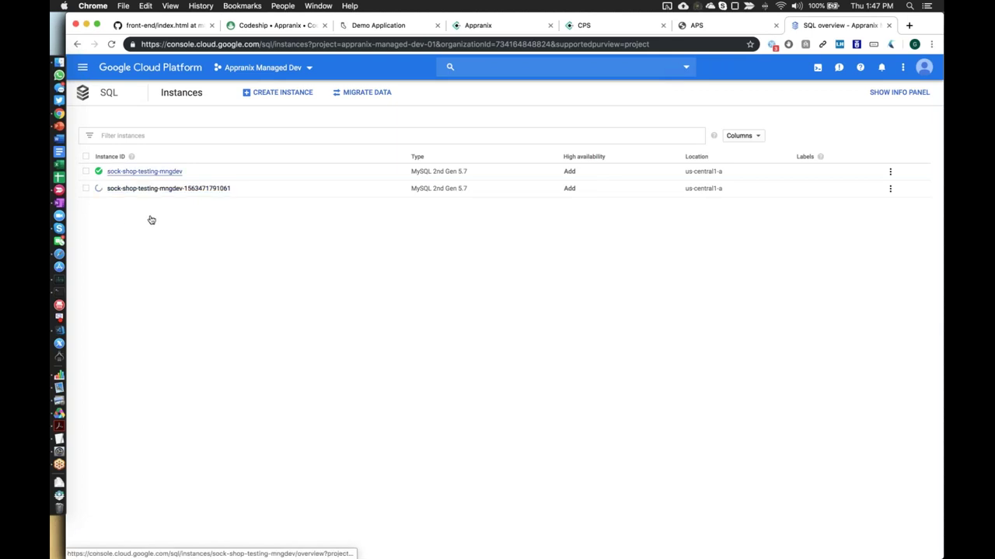
left_click(144, 170)
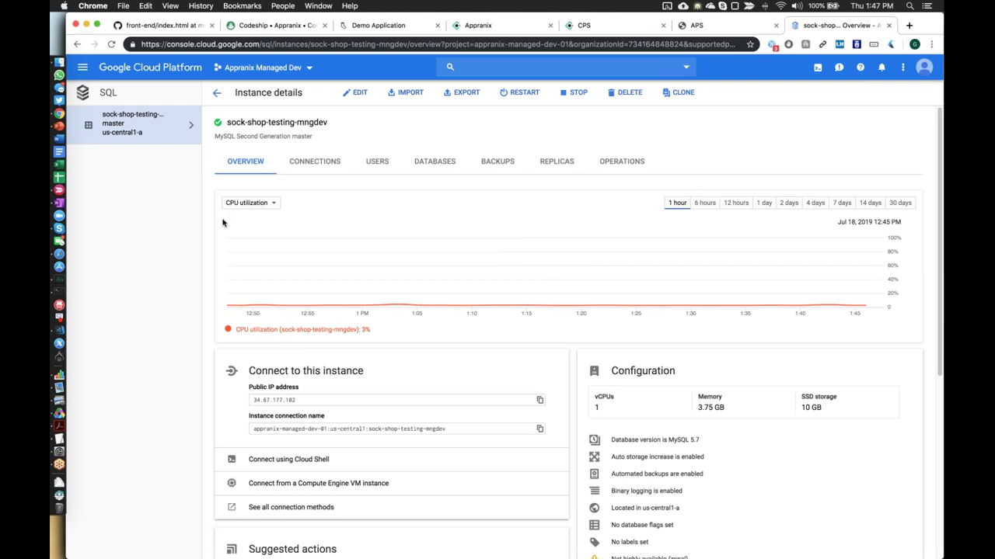
left_click(217, 95)
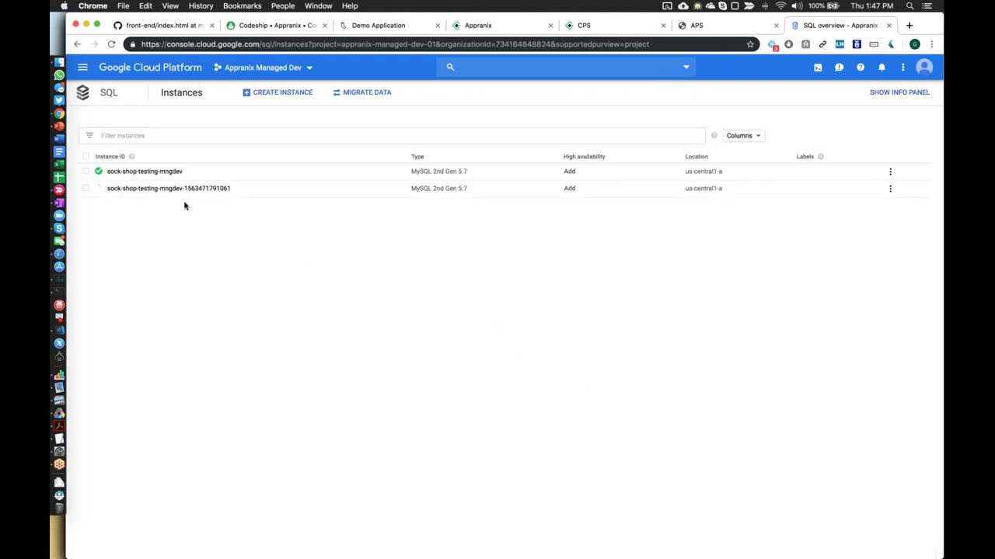
left_click(178, 190)
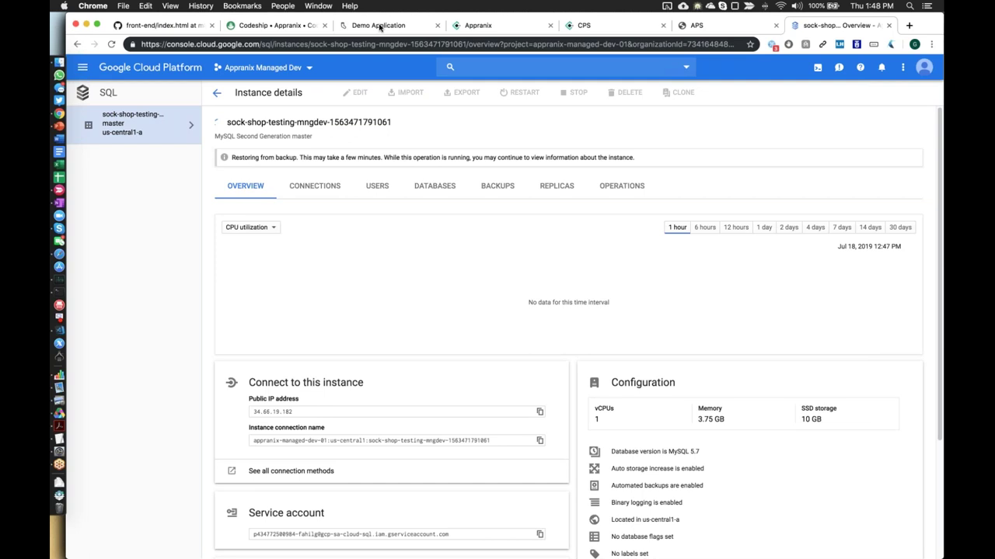
Revisit the Demo Application page, and inspect the ax-scanner and kubelet nodes in the Appranix topology's Processes graph.
left_click(380, 27)
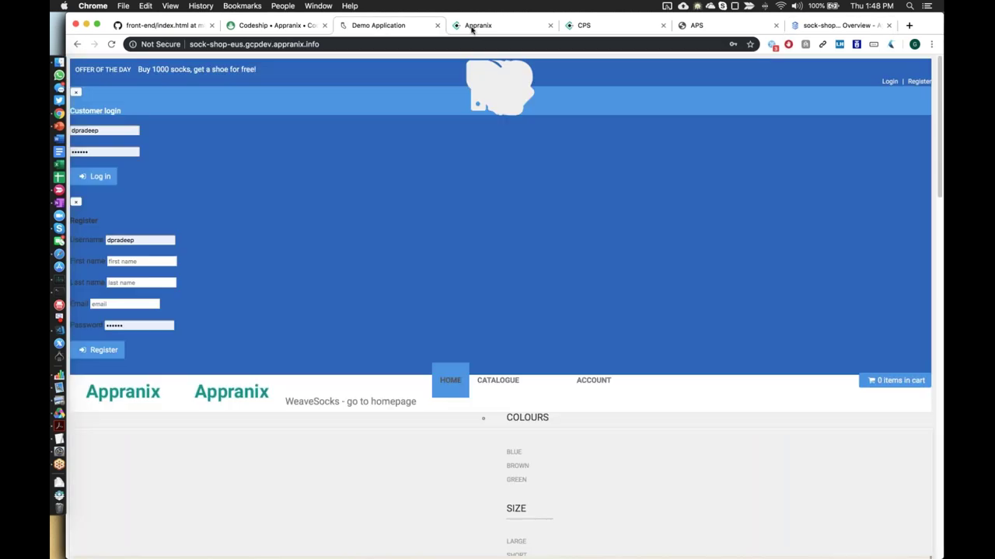
left_click(473, 26)
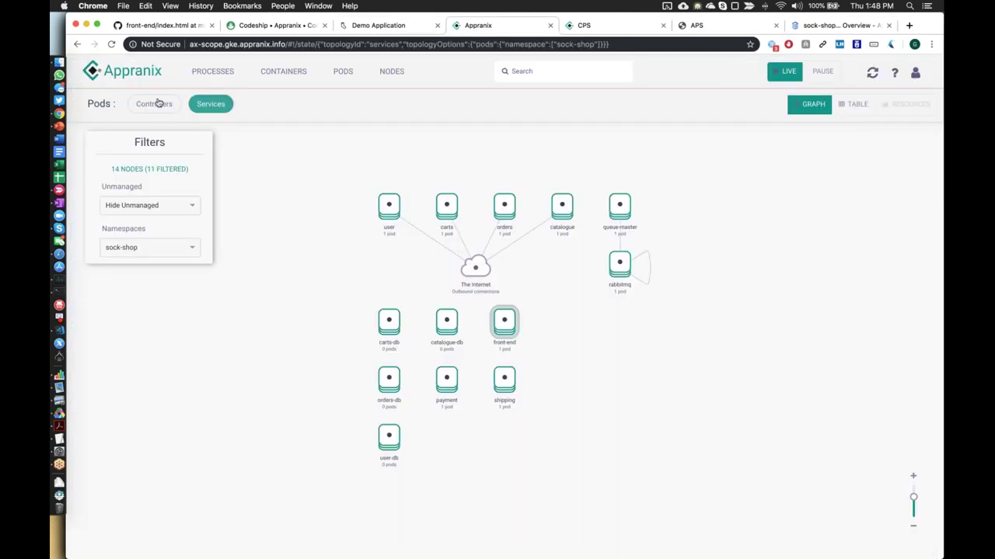
left_click(213, 73)
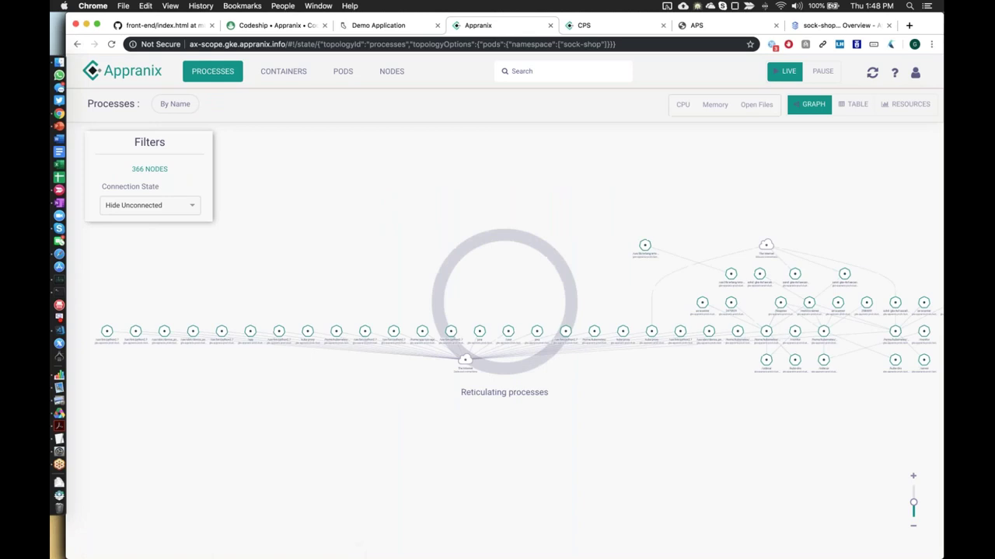
left_click(704, 304)
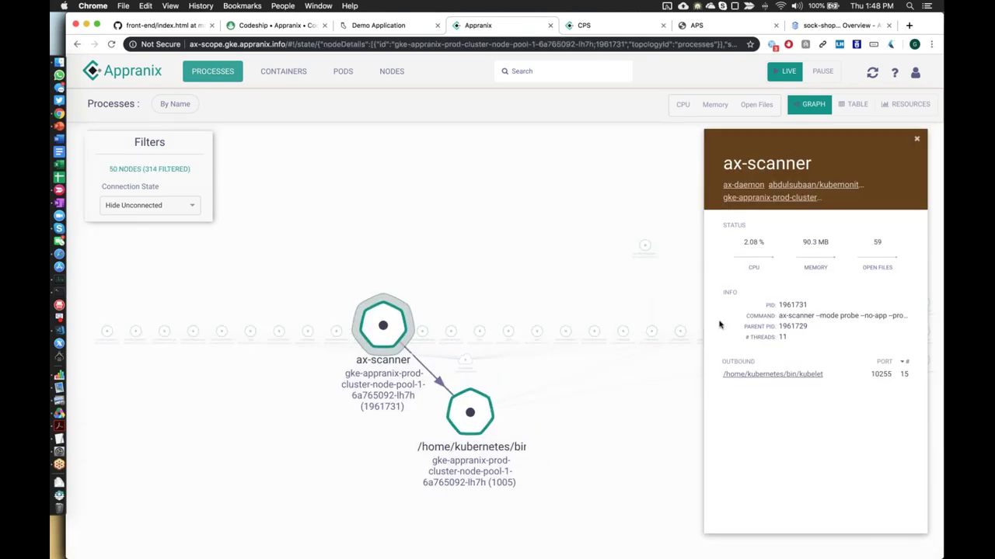
left_click(632, 351)
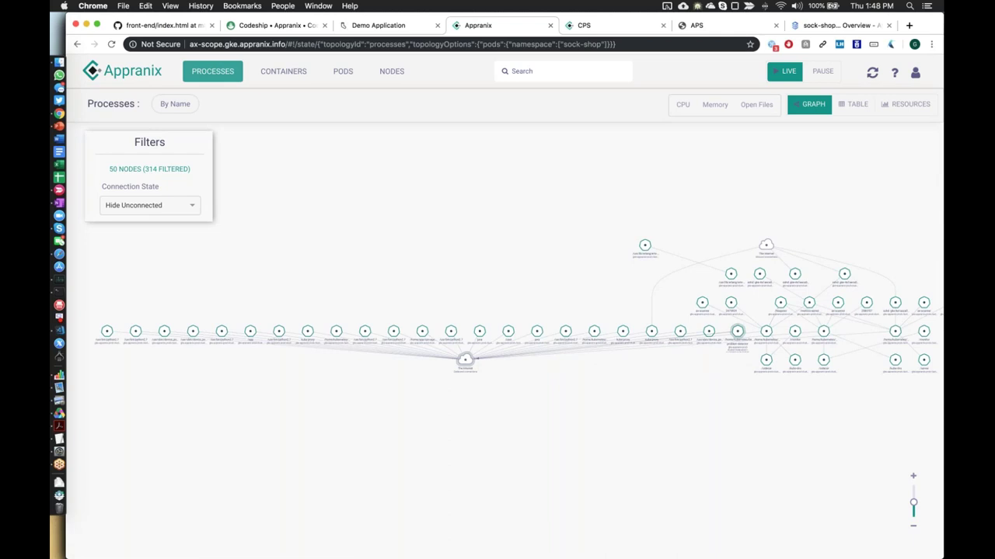
left_click(766, 332)
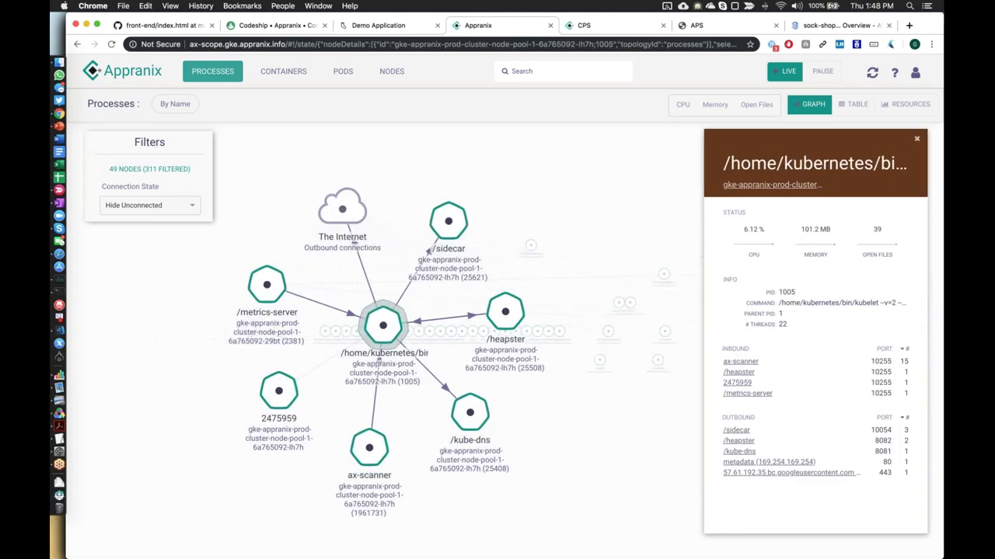
left_click(640, 397)
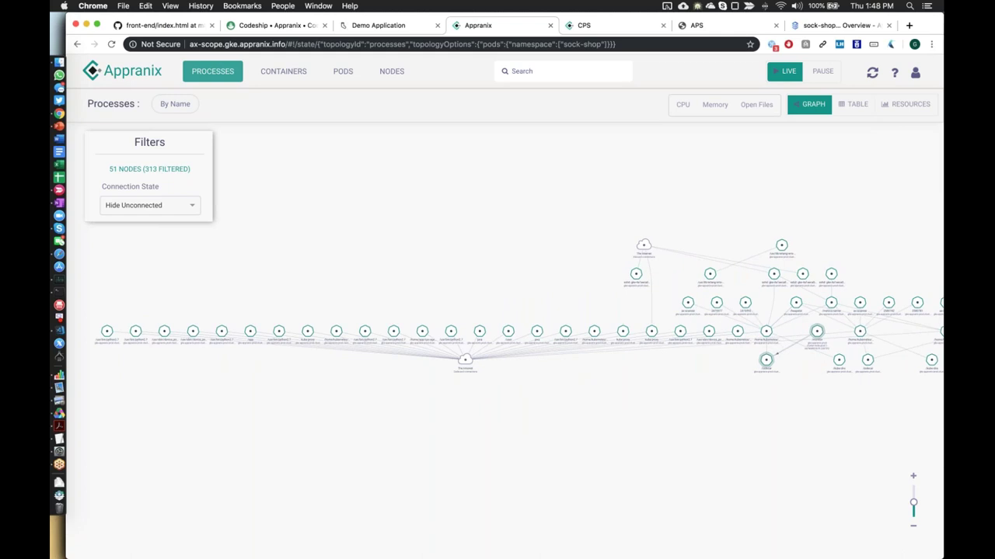
left_click(765, 334)
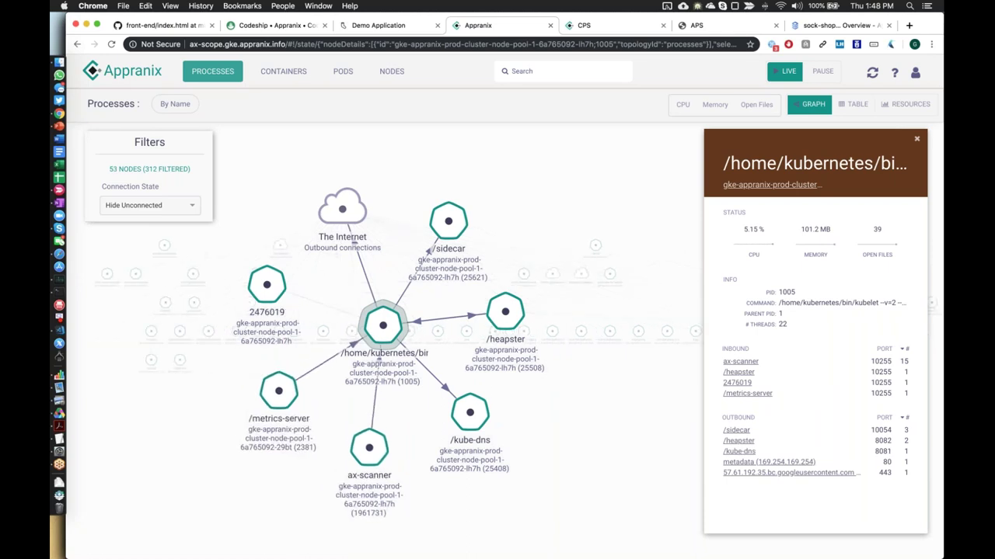
left_click(635, 405)
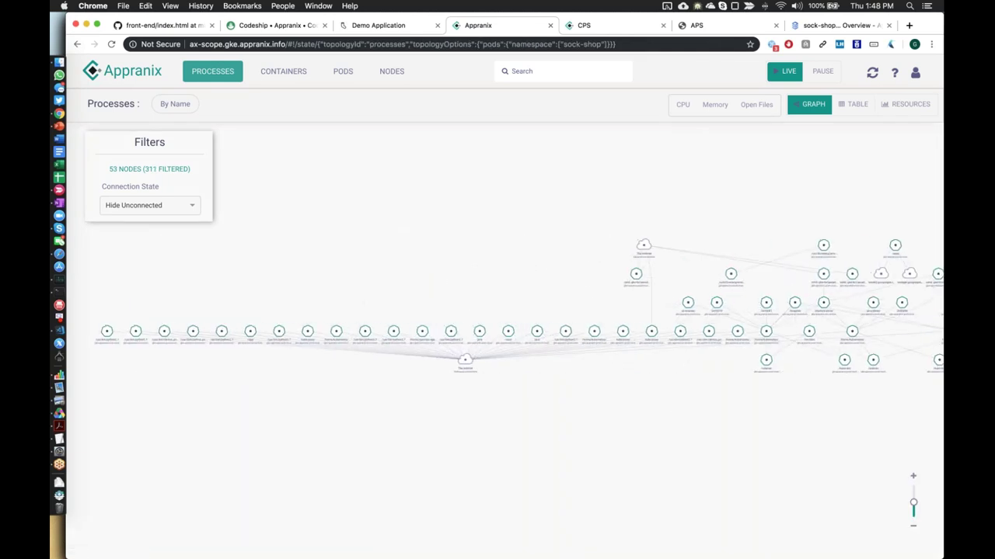
left_click(704, 27)
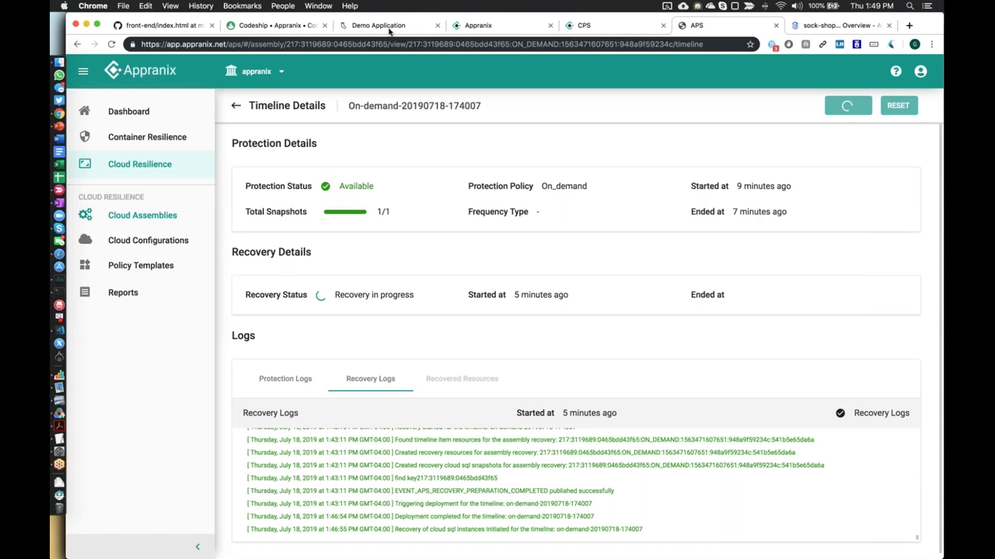
left_click(478, 25)
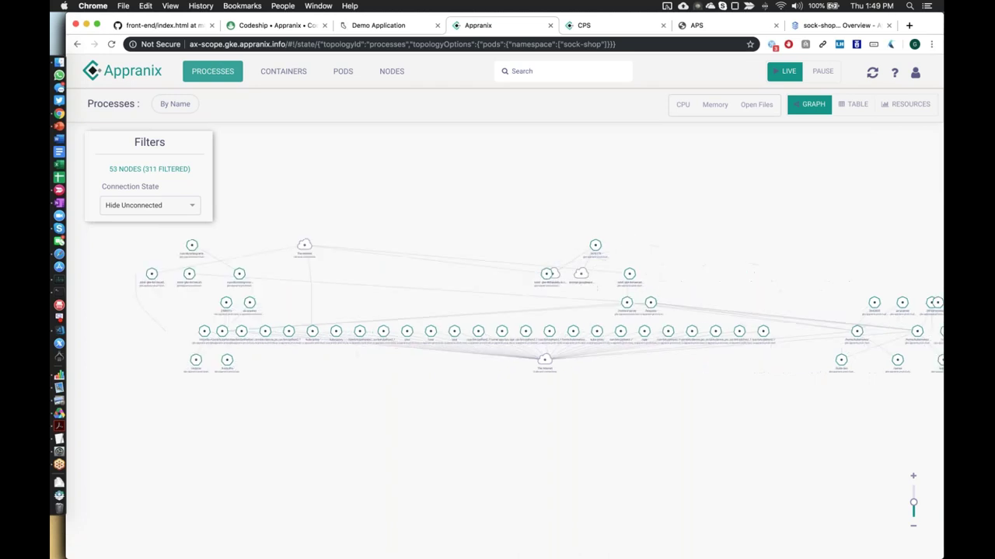
left_click(697, 25)
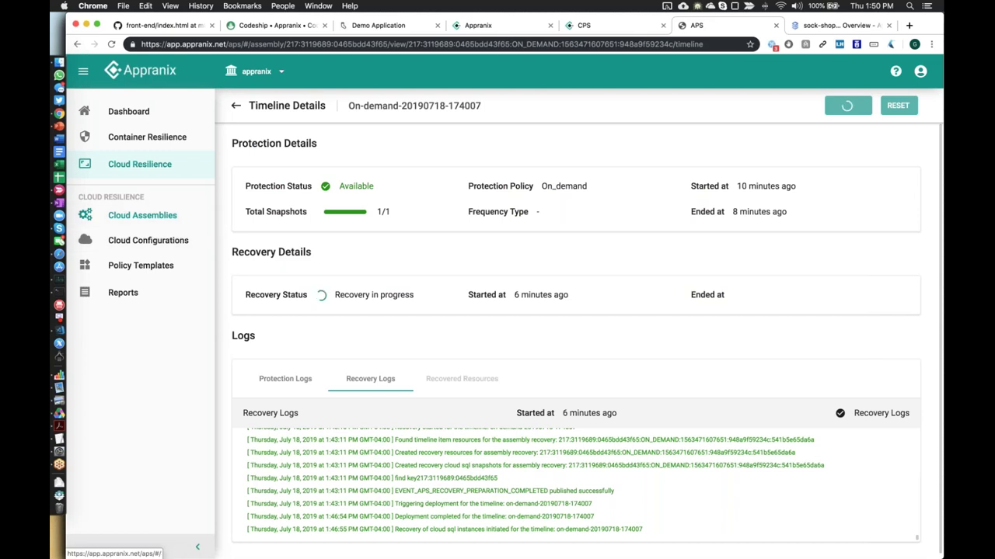
Return to the Sock-shop-testing-mngdev assembly's details and browse its full protection timeline for today.
left_click(236, 107)
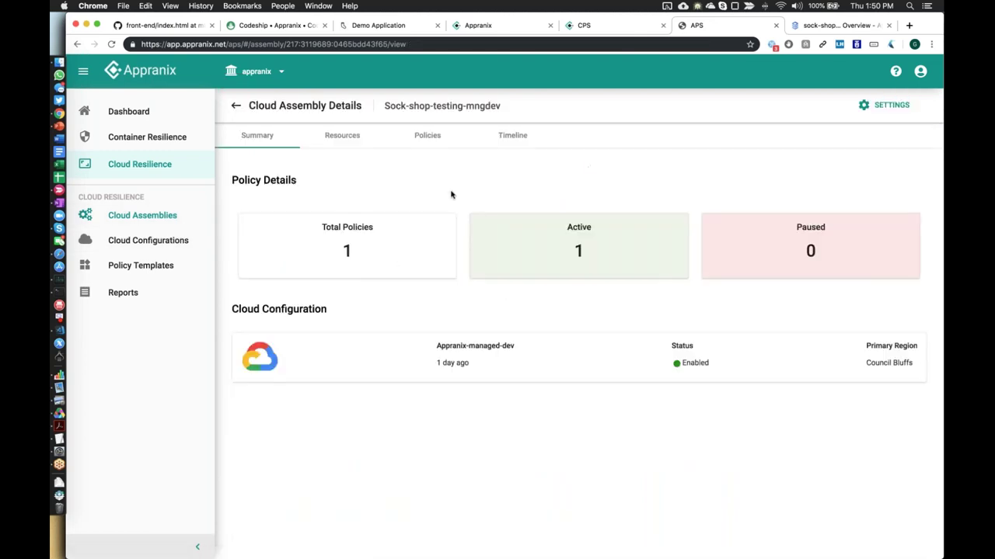
left_click(513, 137)
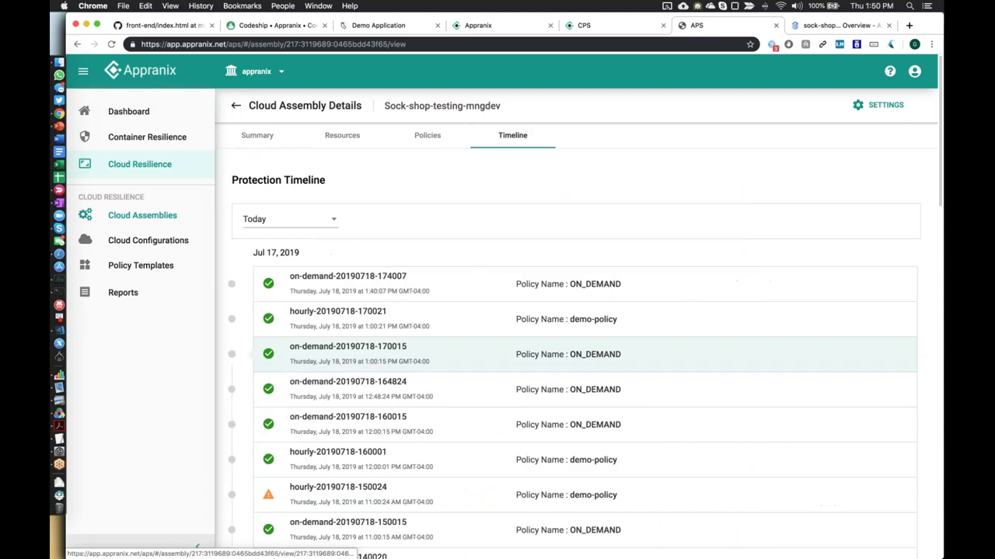
scroll(412, 334, "down", 10)
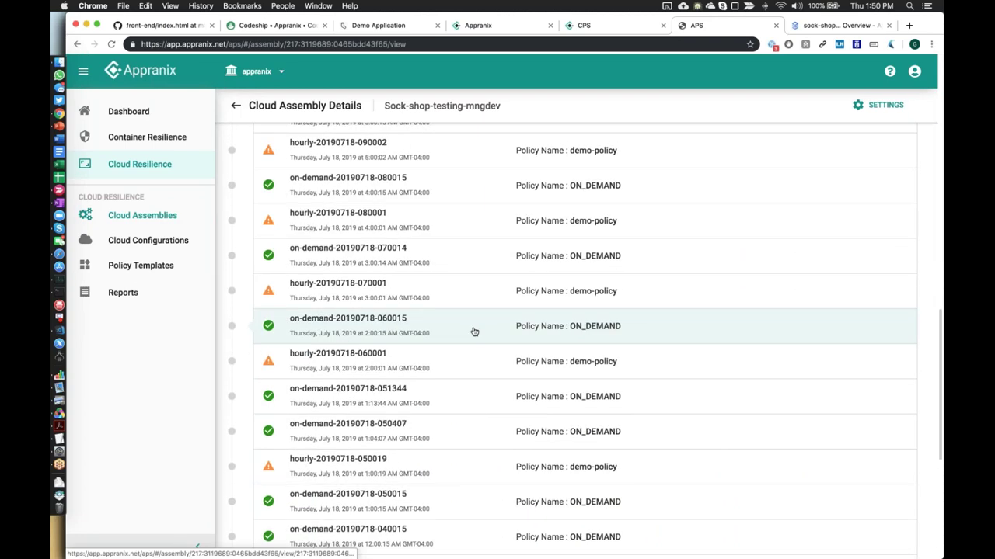
scroll(474, 332, "down", 5)
scroll(474, 331, "up", 15)
scroll(474, 332, "down", 1)
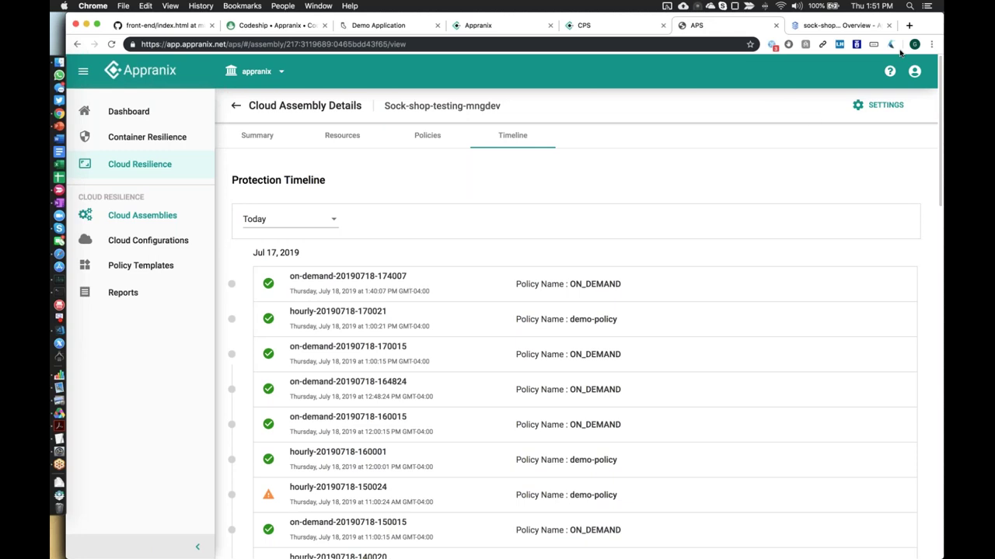
Open a new browser tab, switch to the PowerPoint webinar deck, and present slide 14, "Get started today!", as a slide show.
left_click(910, 26)
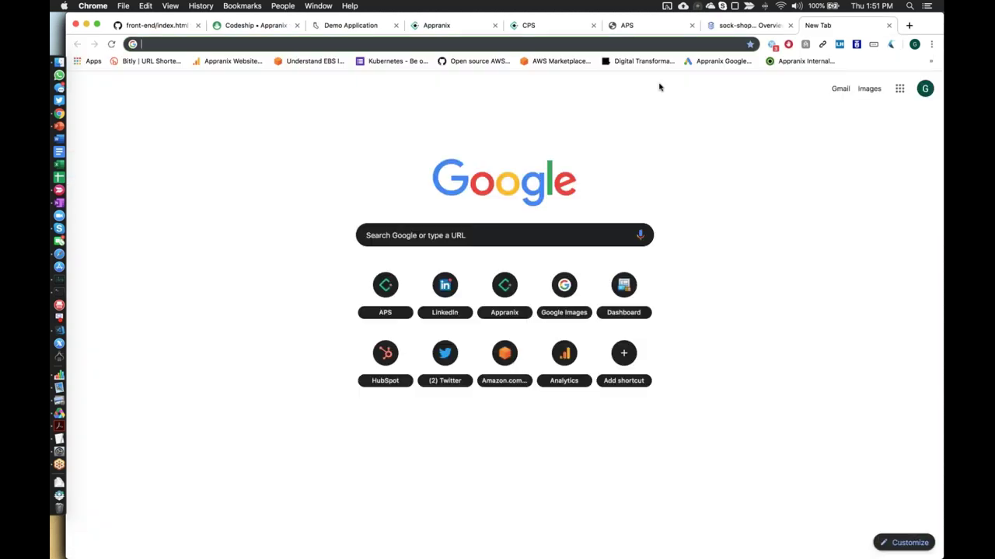
left_click(66, 124)
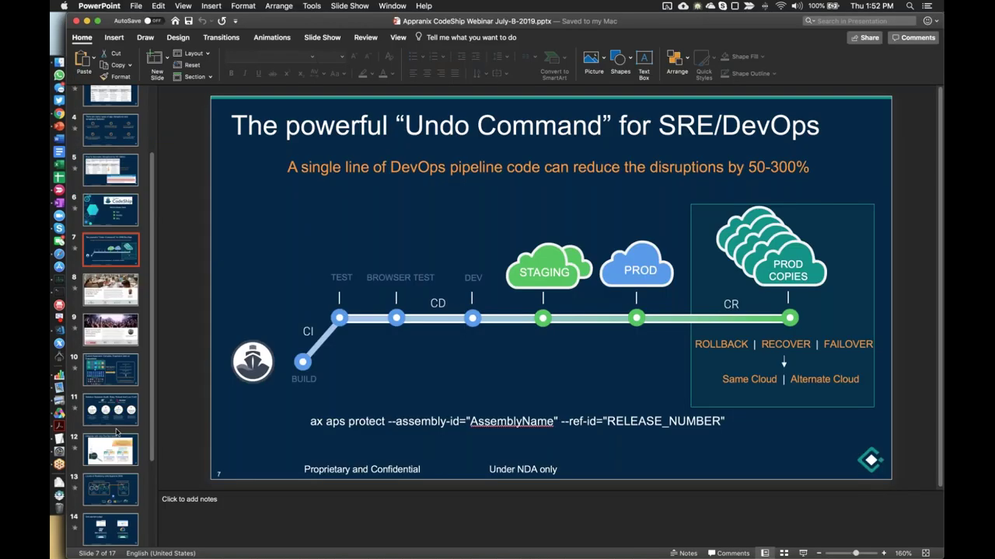
scroll(117, 432, "down", 5)
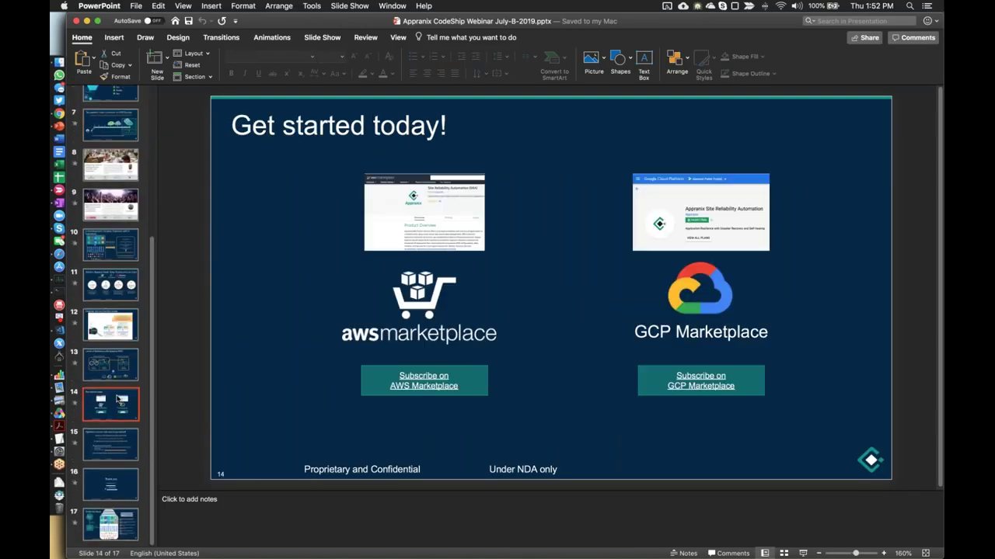
key("super+shift+Return")
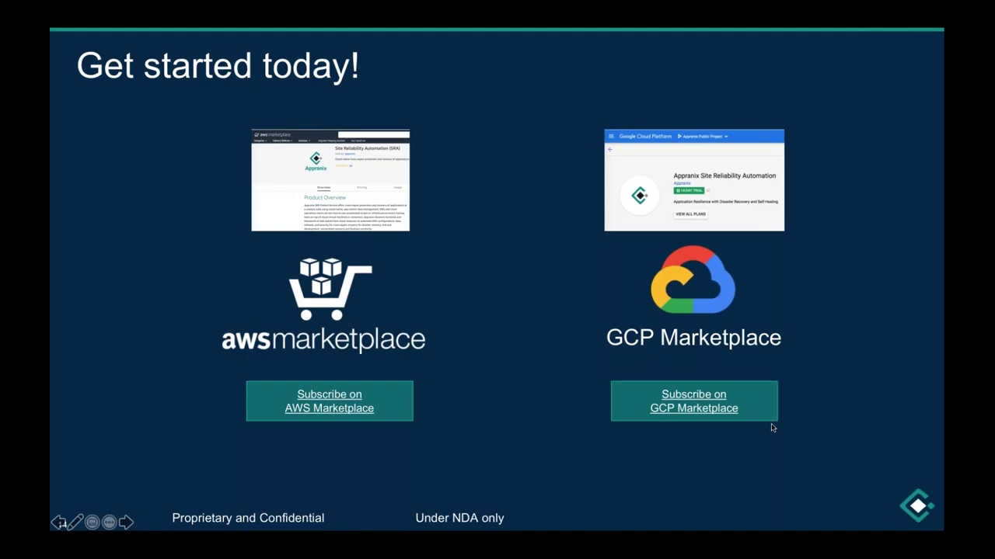
Follow the slide's GCP Marketplace link to the Appranix Site Reliability Automation listing and review its overview and solution trial terms.
left_click(717, 407)
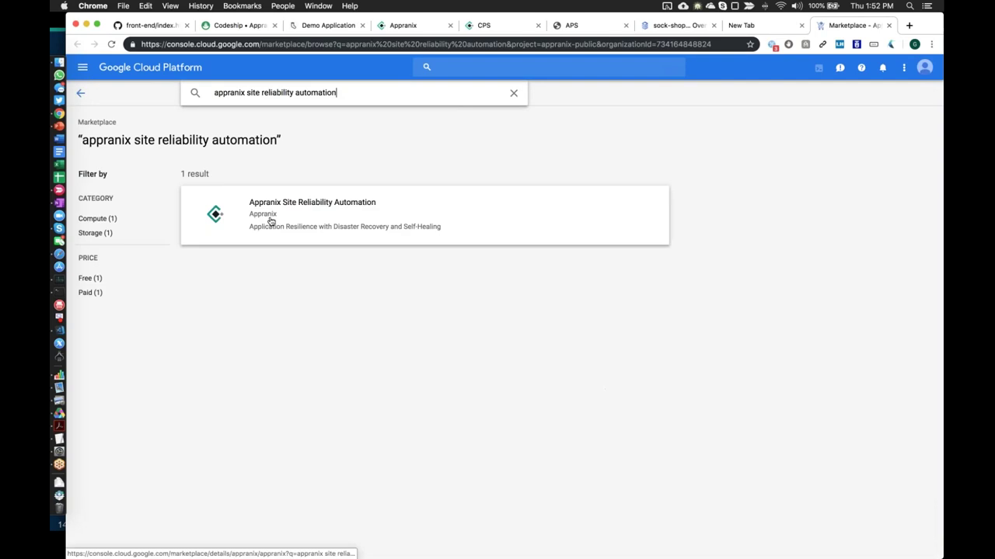
left_click(271, 221)
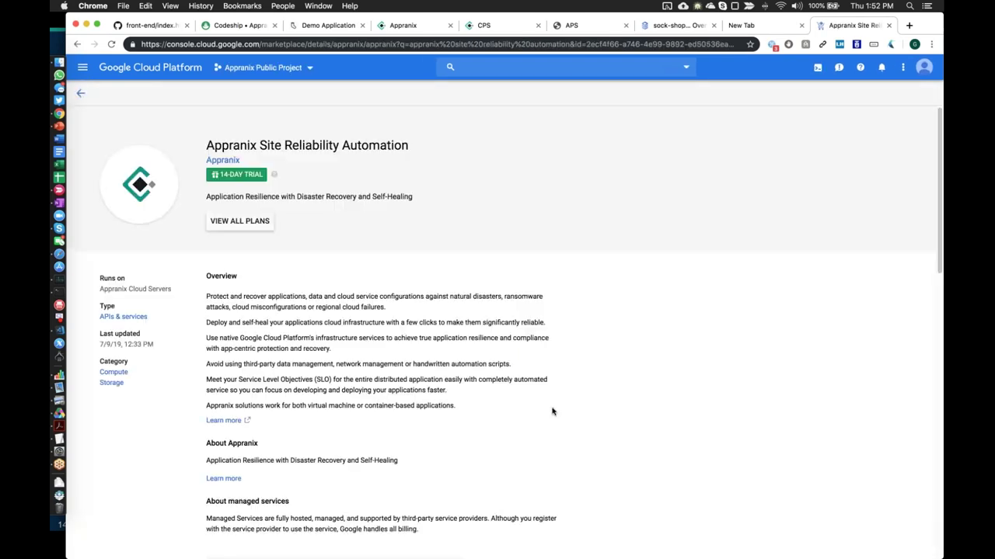
scroll(553, 412, "down", 5)
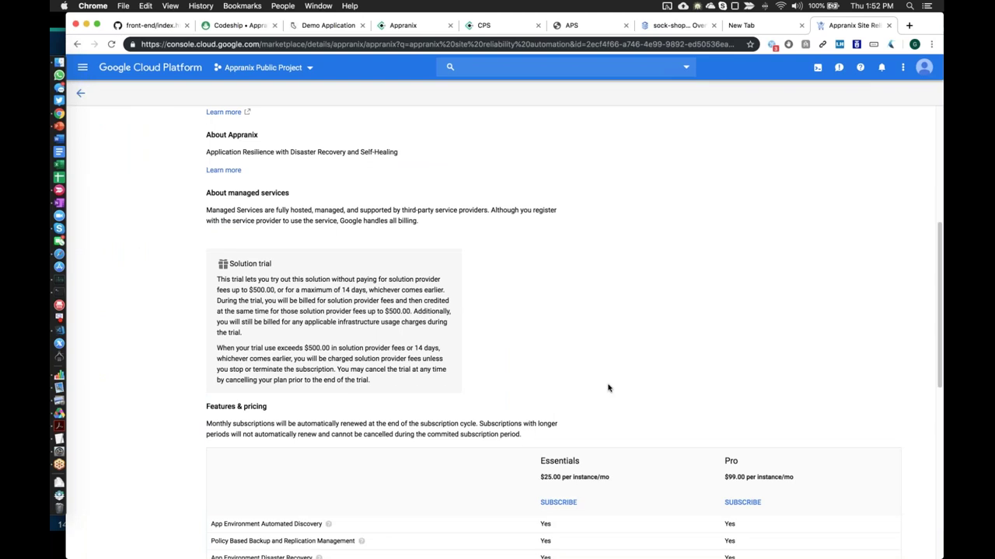
double_click(273, 289)
left_click(390, 293)
scroll(553, 335, "up", 5)
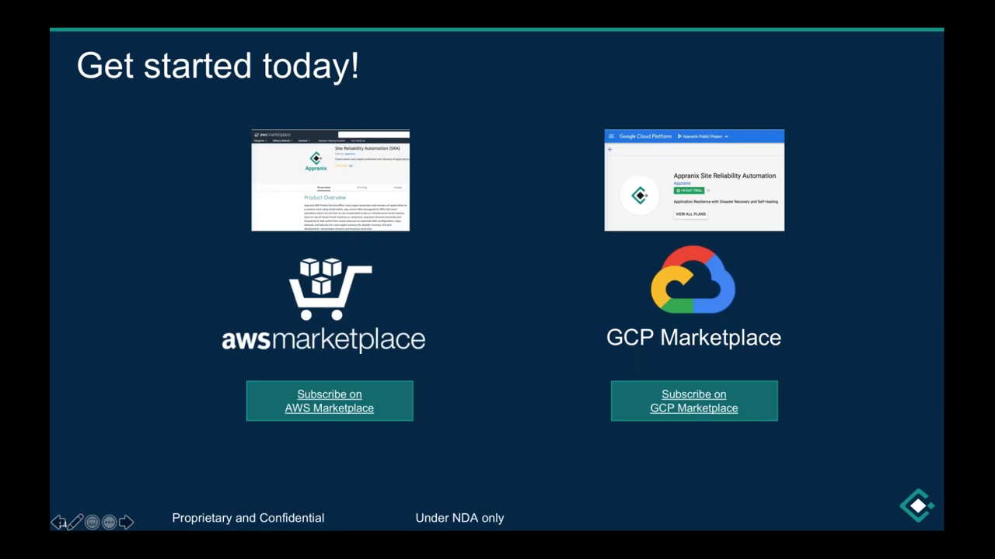
End the slide show, return to Chrome, and revisit the APS protection timeline and the recovered Cloud SQL instance's overview.
key("Escape")
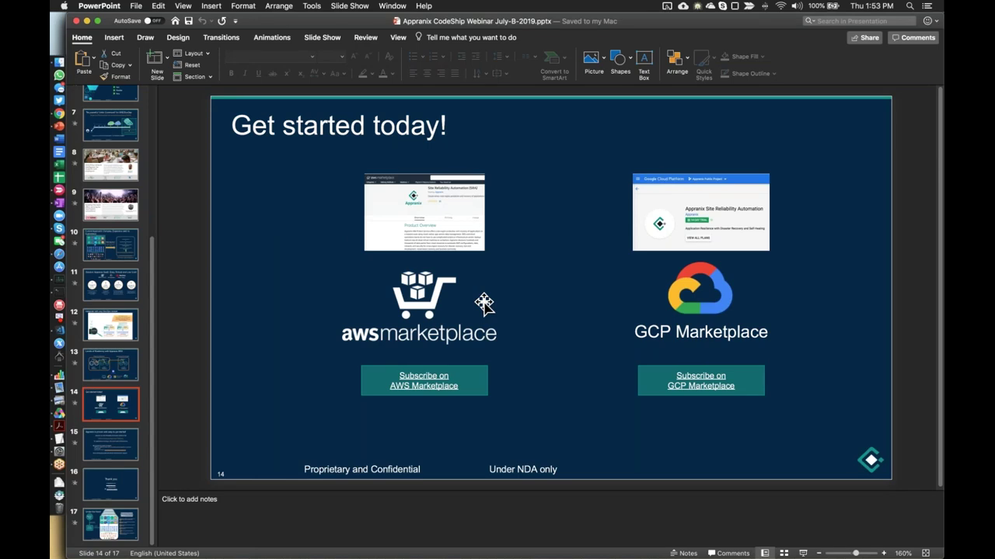
key("super+Tab")
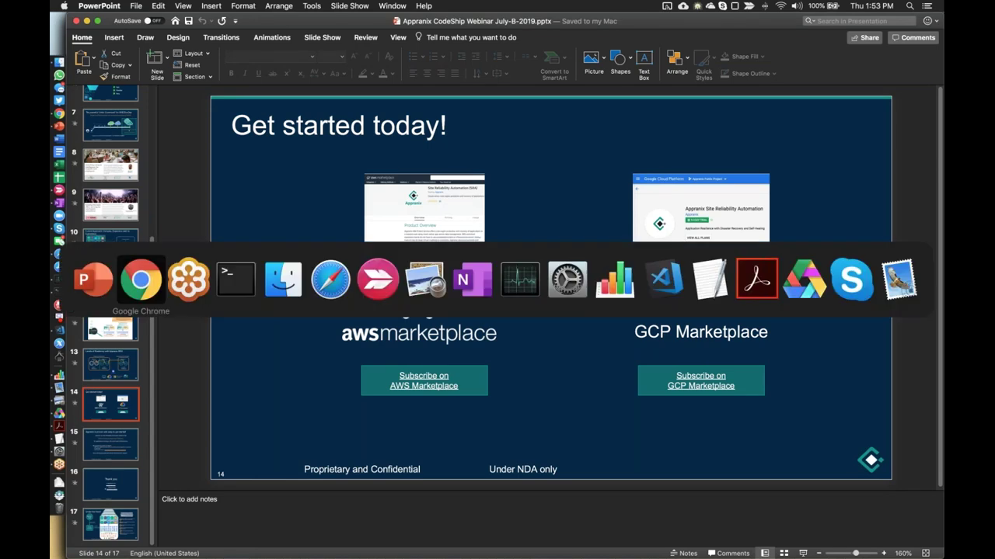
left_click(149, 281)
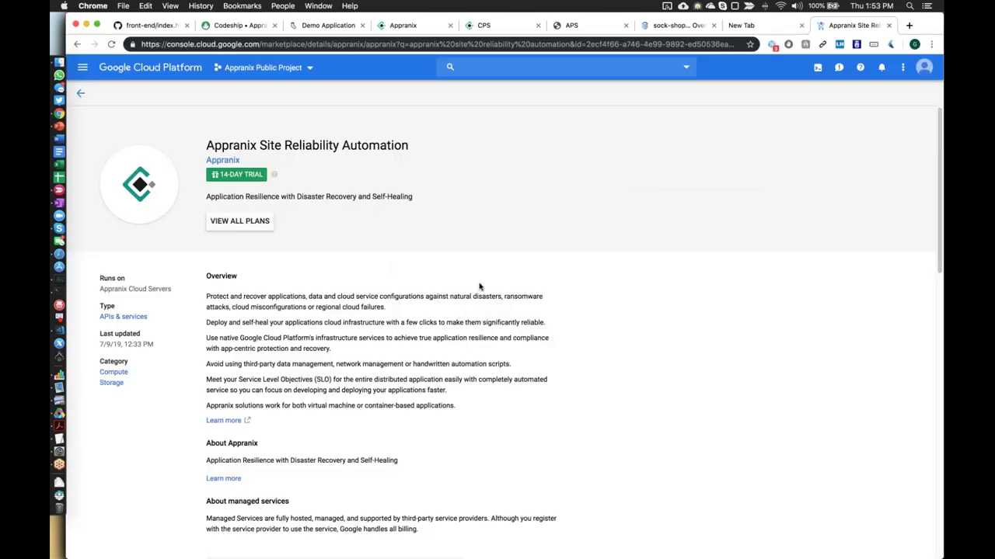
left_click(574, 27)
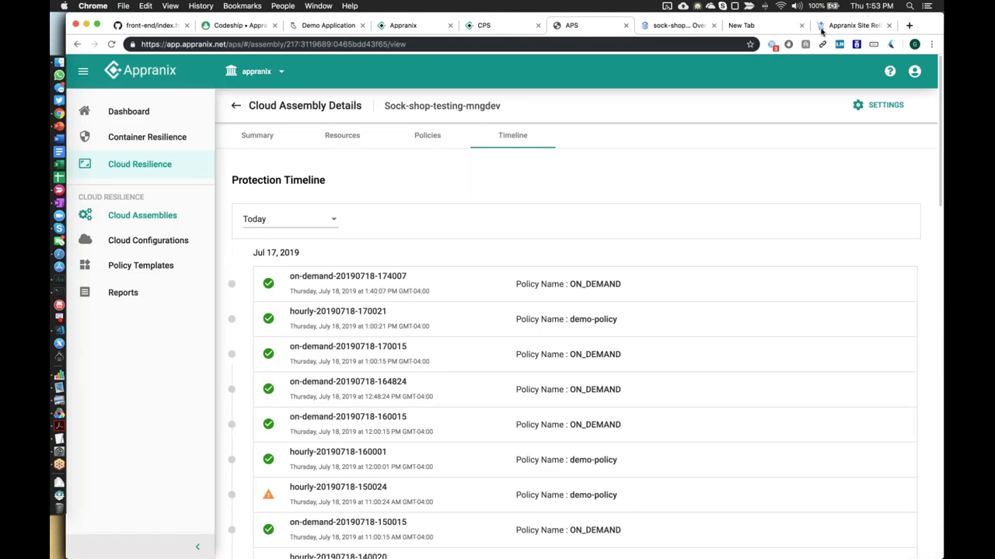
left_click(676, 26)
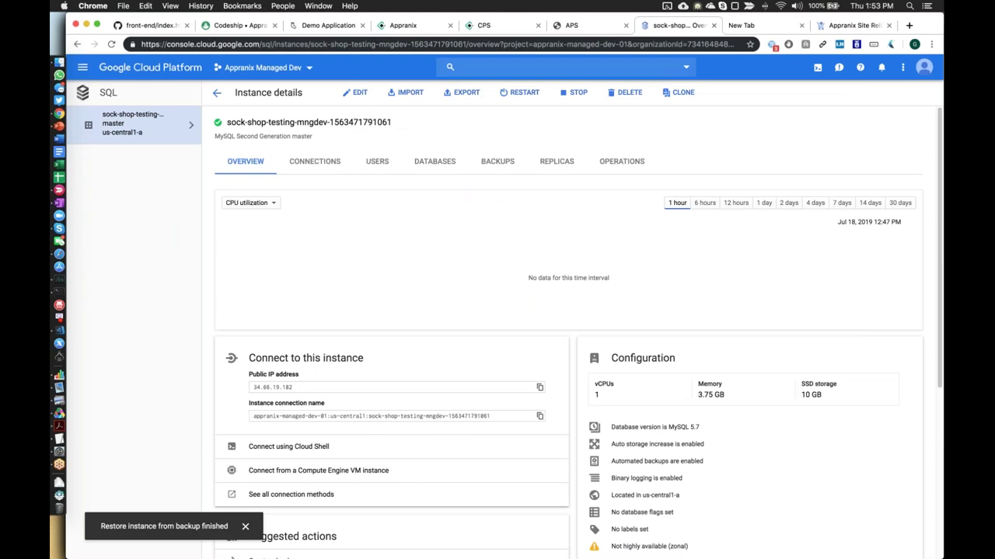
left_click(495, 26)
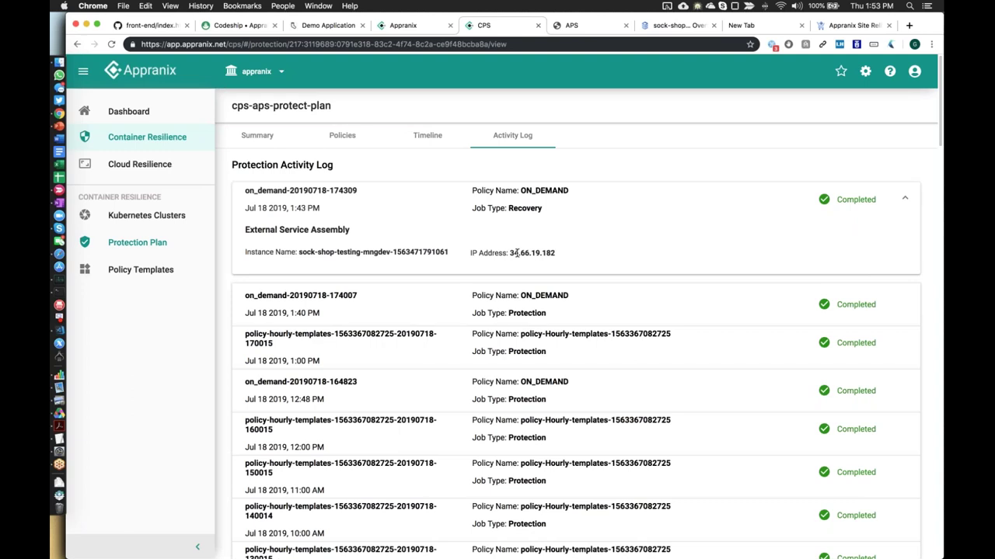
left_click_drag(510, 252, 555, 252)
key("super+c")
Switch to Terminal, run sh update-dns-after-recovery.sh, and supply 34.66.19.182 as the recovered Cloud SQL IP address.
left_click(59, 291)
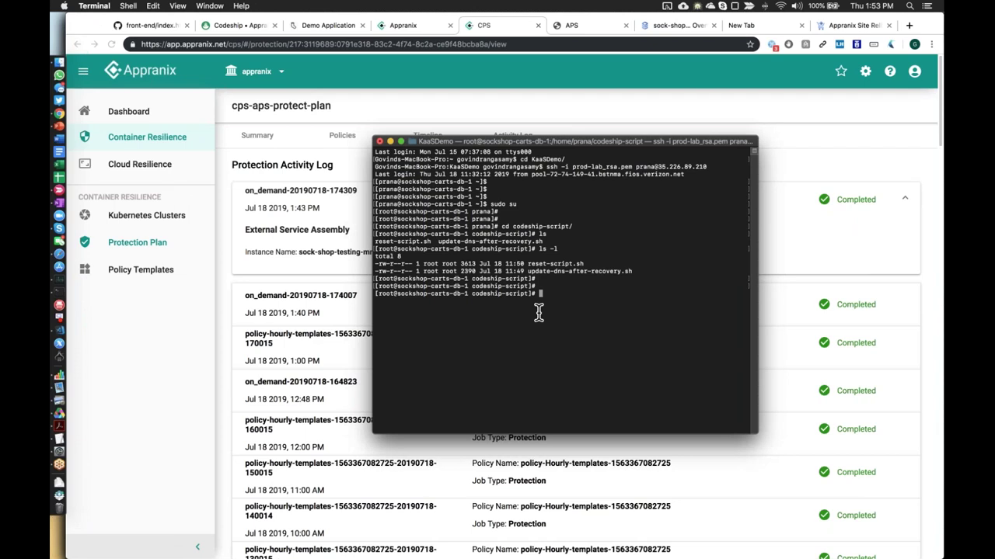
type("sh up")
key("Tab")
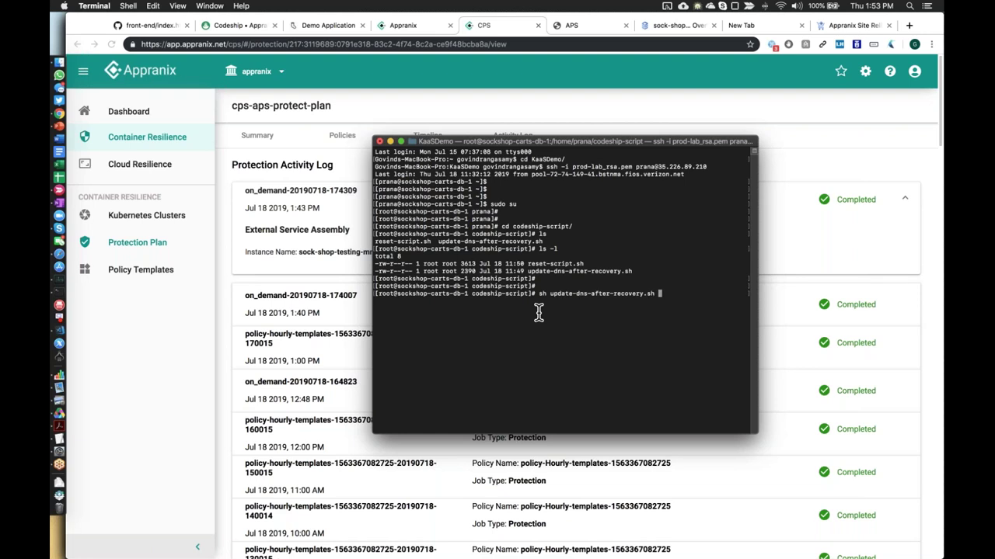
key("Return")
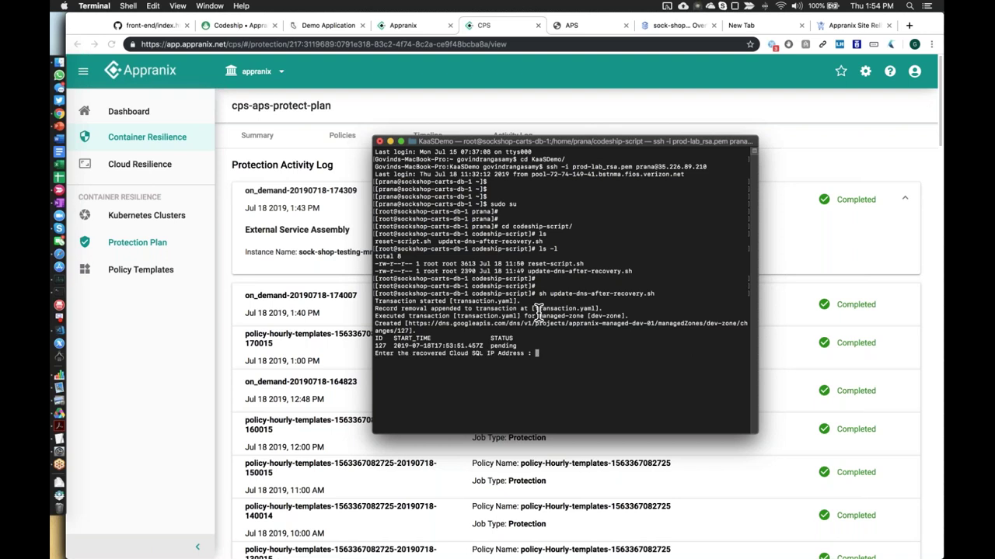
key("super+v")
key("Return")
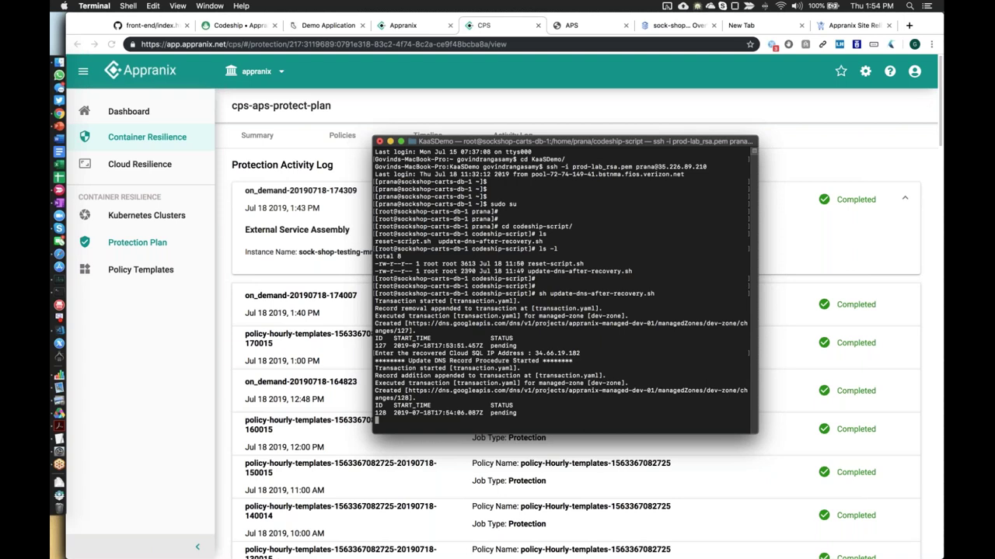
Check the DNS update script's progress in Terminal while revisiting the Demo Application, the Appranix process graph and the CPS activity log in Chrome.
left_click(305, 251)
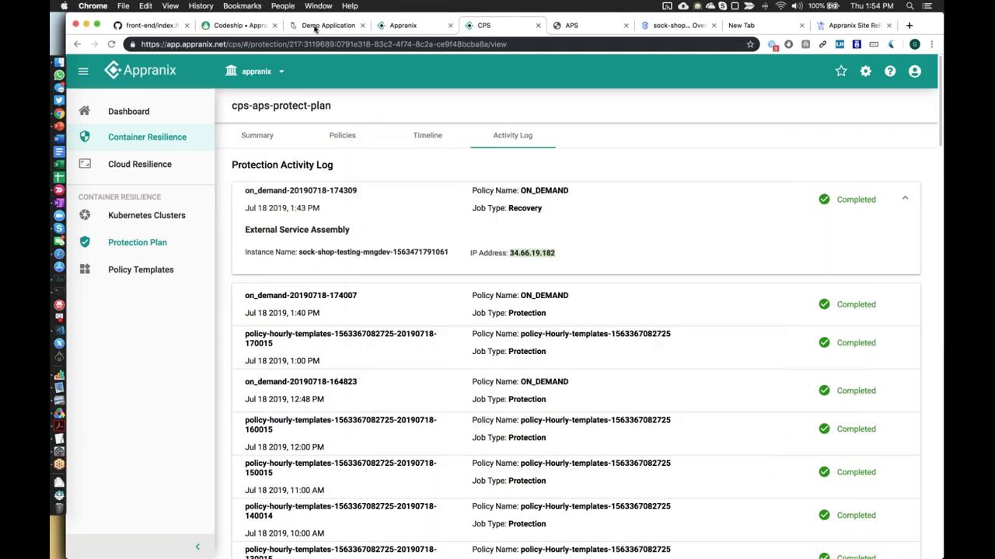
left_click(323, 25)
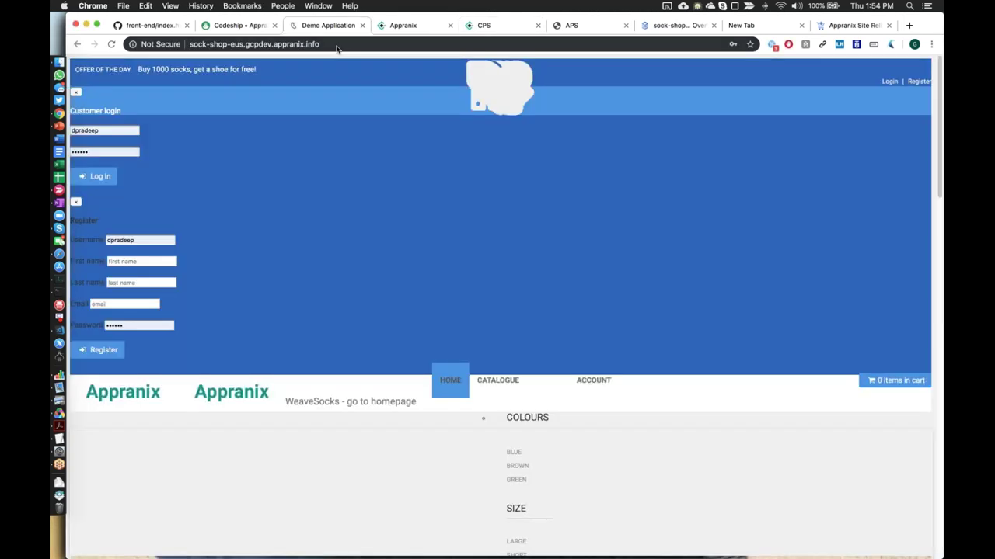
left_click(336, 49)
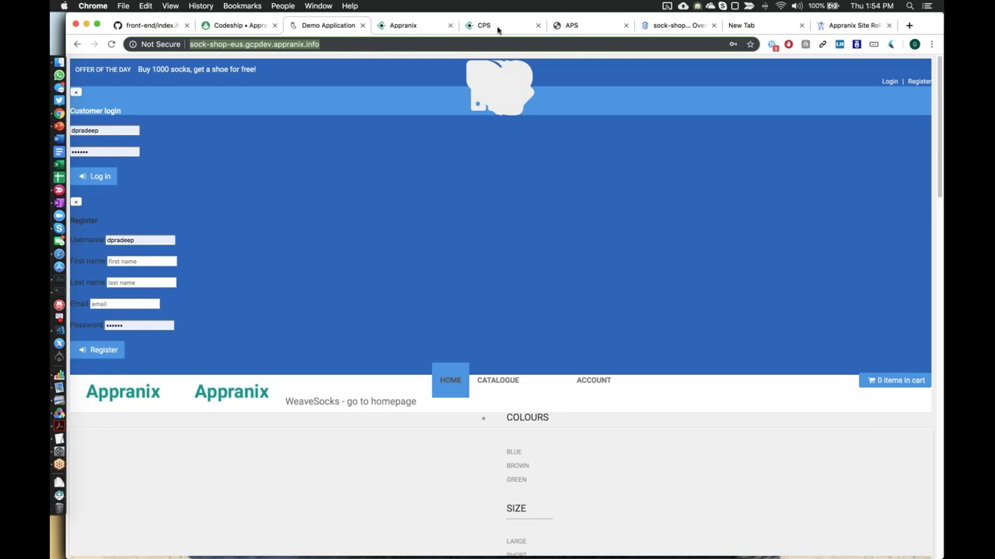
key("super+Tab")
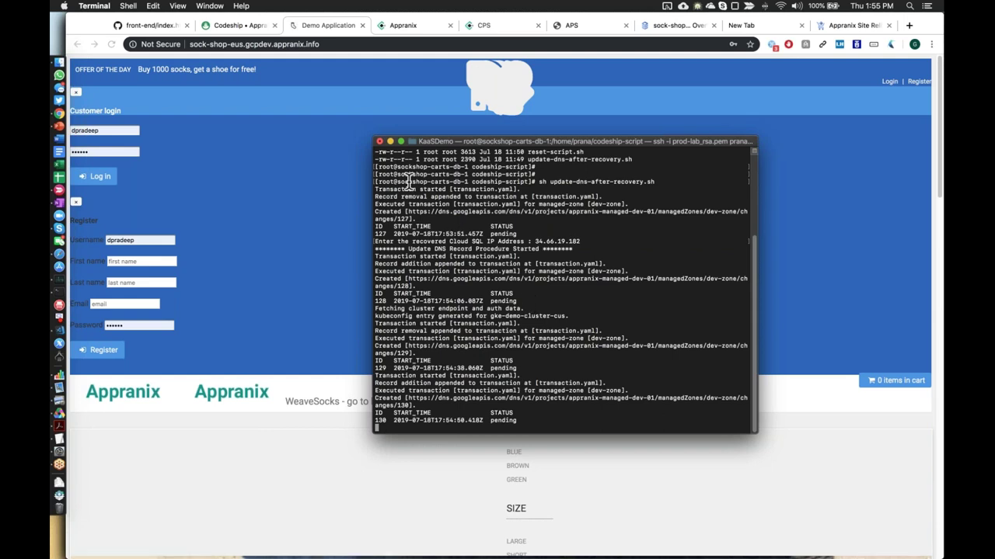
left_click(322, 203)
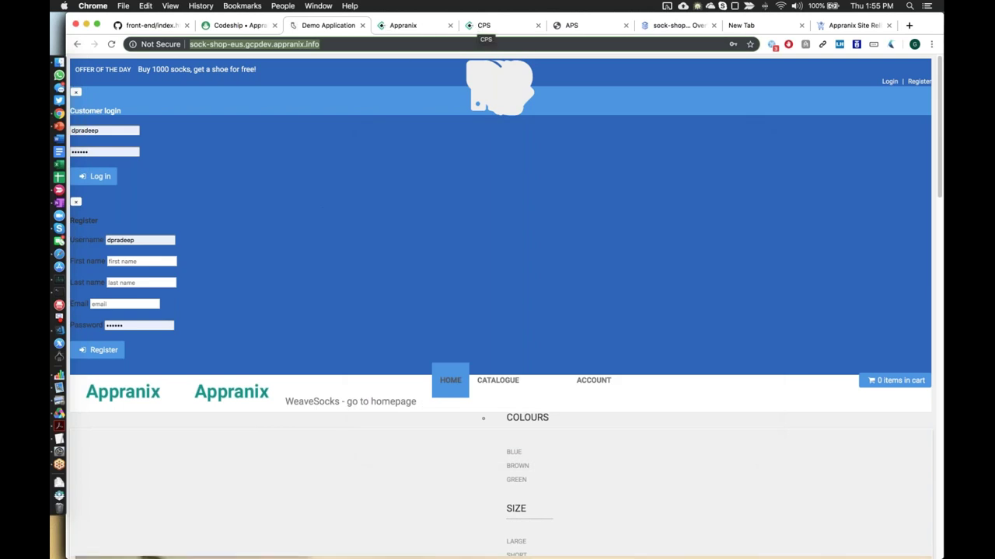
left_click(393, 26)
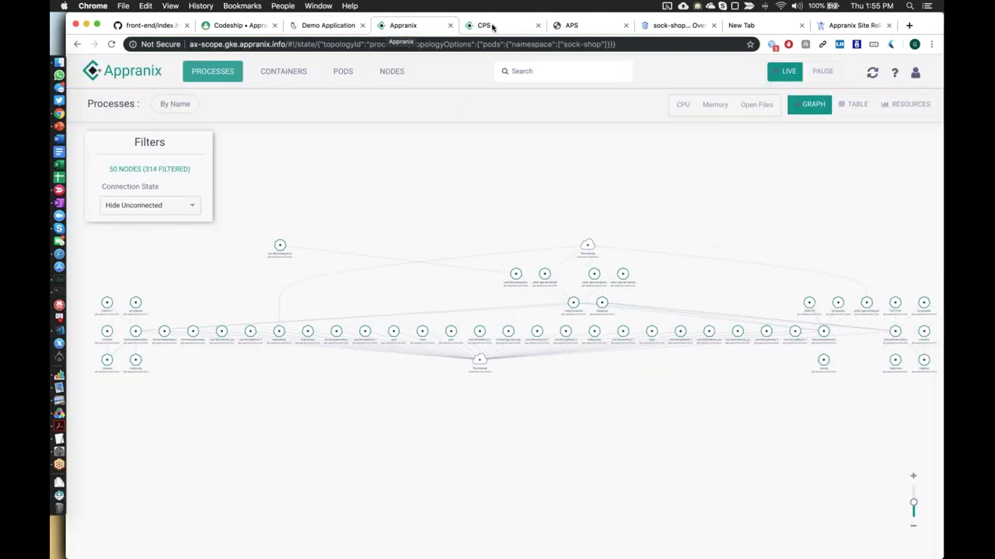
left_click(492, 27)
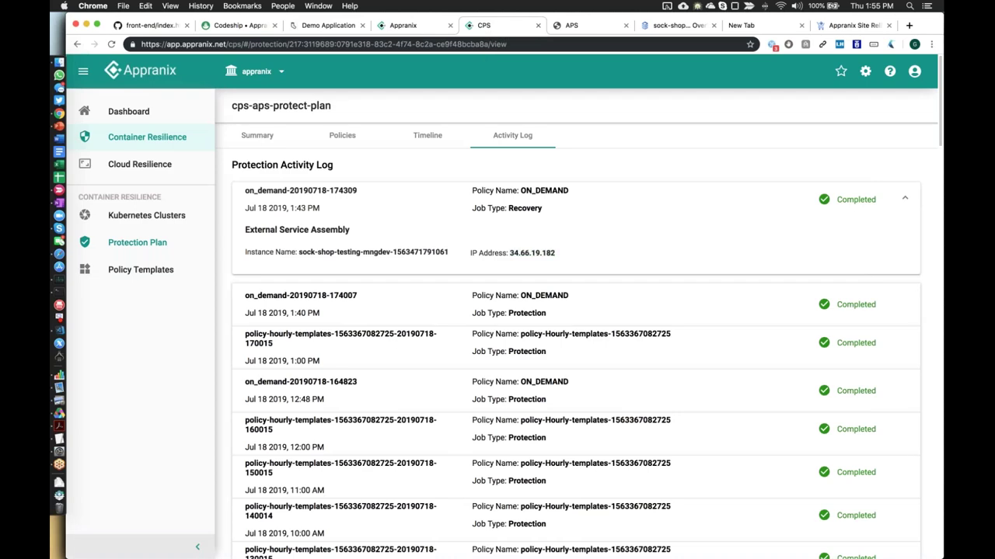
key("super+Tab")
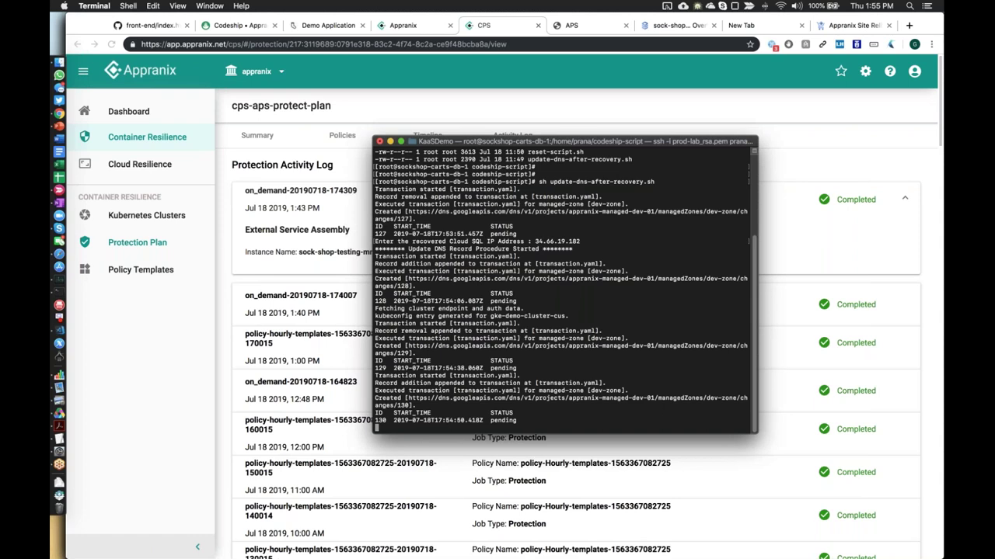
Return to Chrome and reload the Demo Application at sock-shop-eus.gcpdev.appranix.info.
left_click(781, 231)
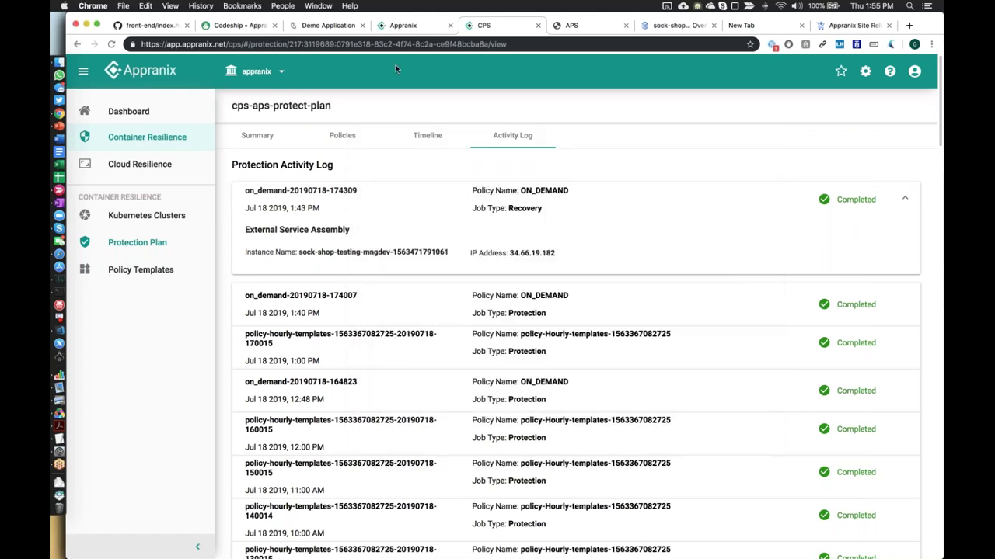
left_click(322, 26)
left_click(336, 48)
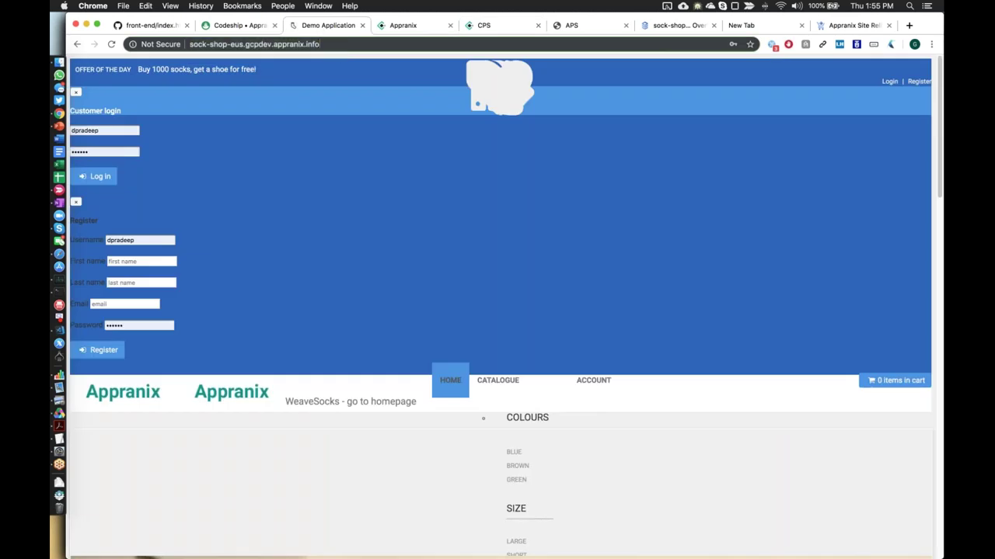
key("Return")
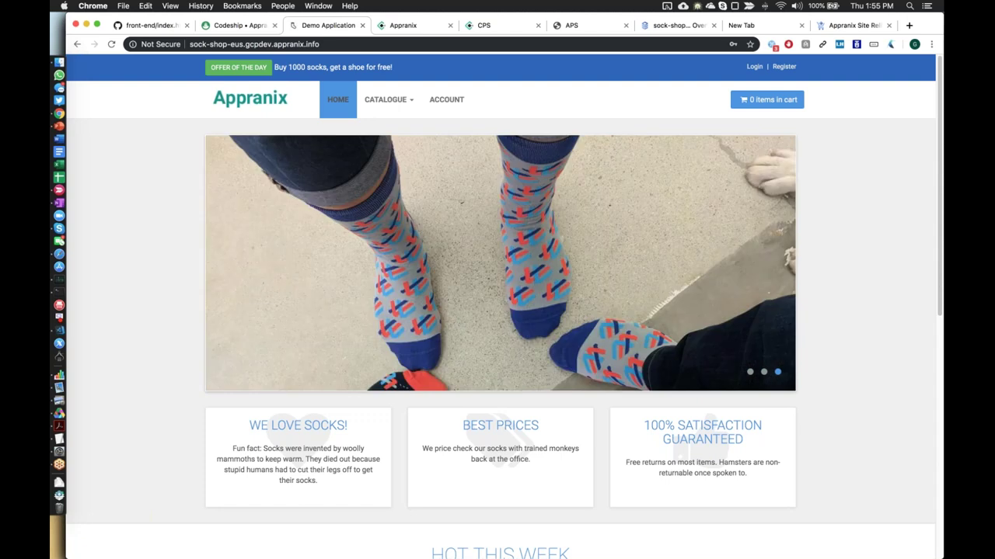
Inspect the updated Appranix process graph and the list of Cloud SQL instances in the Appranix Managed Dev project.
left_click(398, 24)
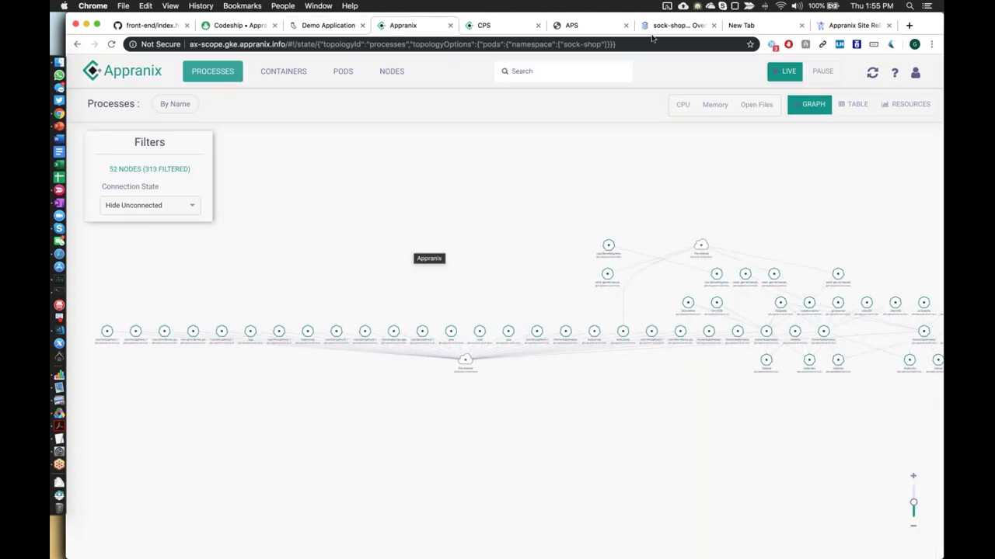
left_click(666, 25)
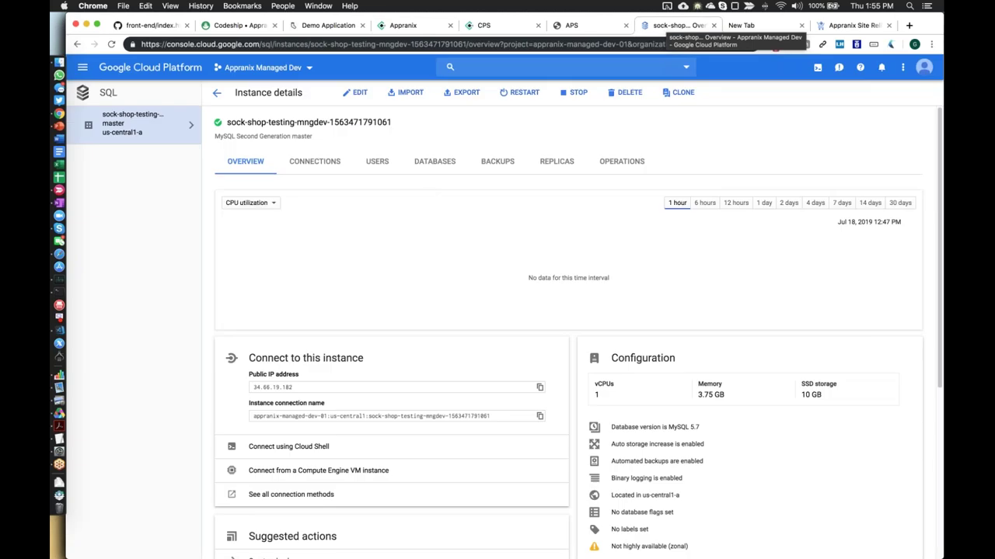
left_click(219, 94)
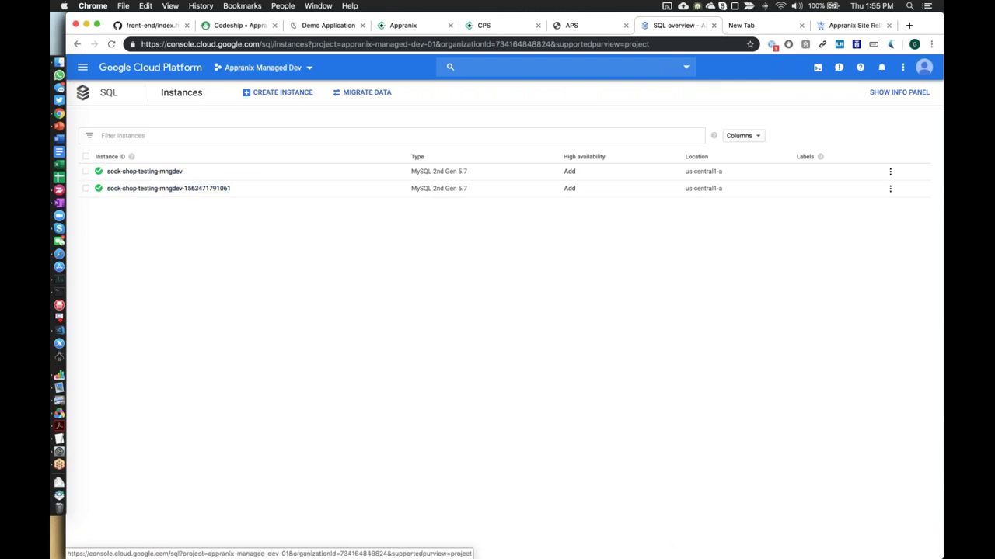
Go to the project's Kubernetes Engine clusters and view the details of gke-demo-cluster-eus.
left_click(83, 68)
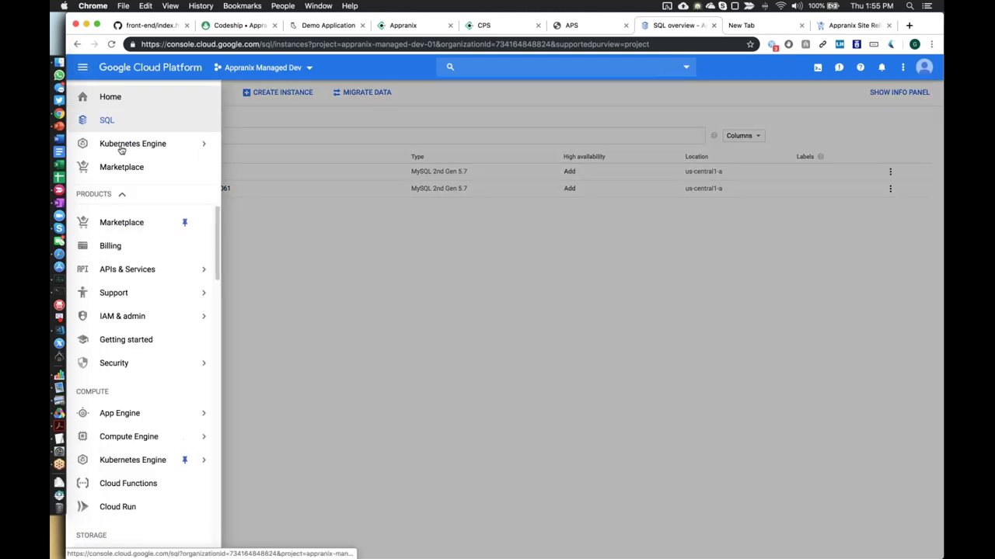
mouse_move(122, 147)
left_click(143, 150)
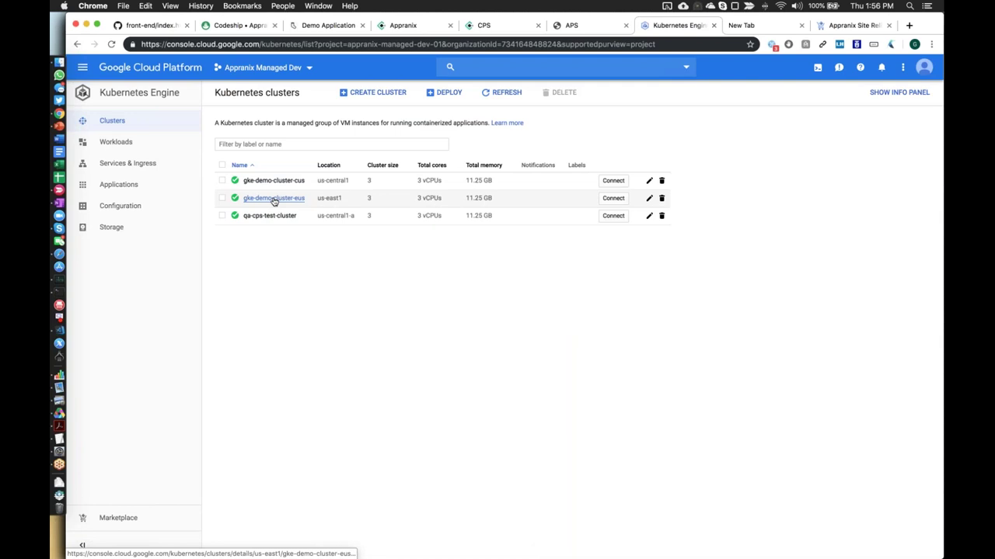
left_click(273, 199)
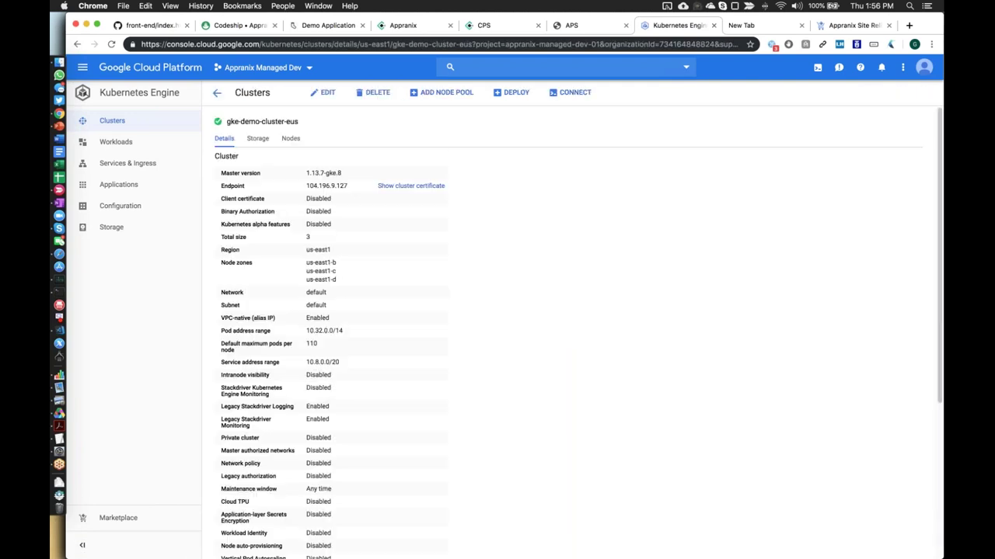
View the details of gke-demo-cluster-cus and return to the Kubernetes clusters list.
left_click(217, 93)
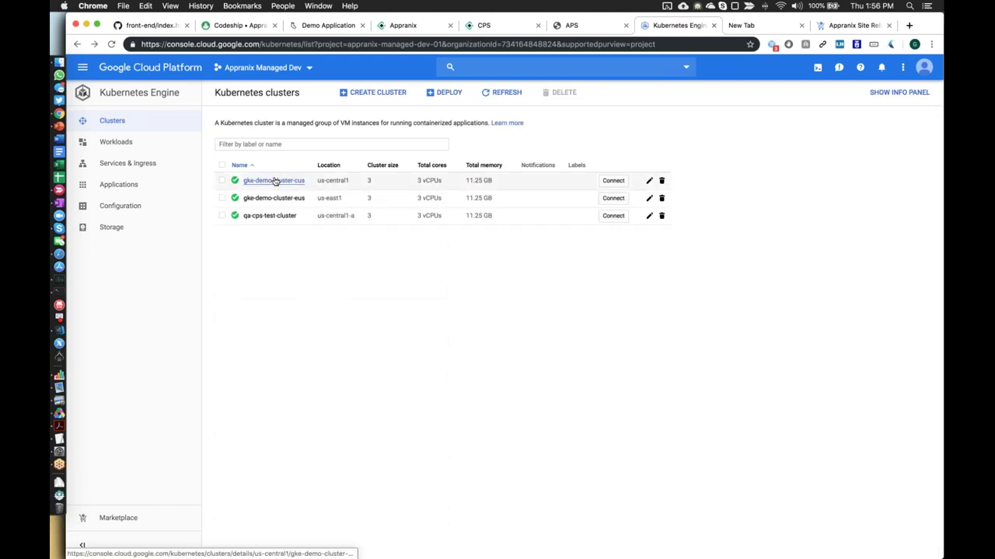
left_click(274, 180)
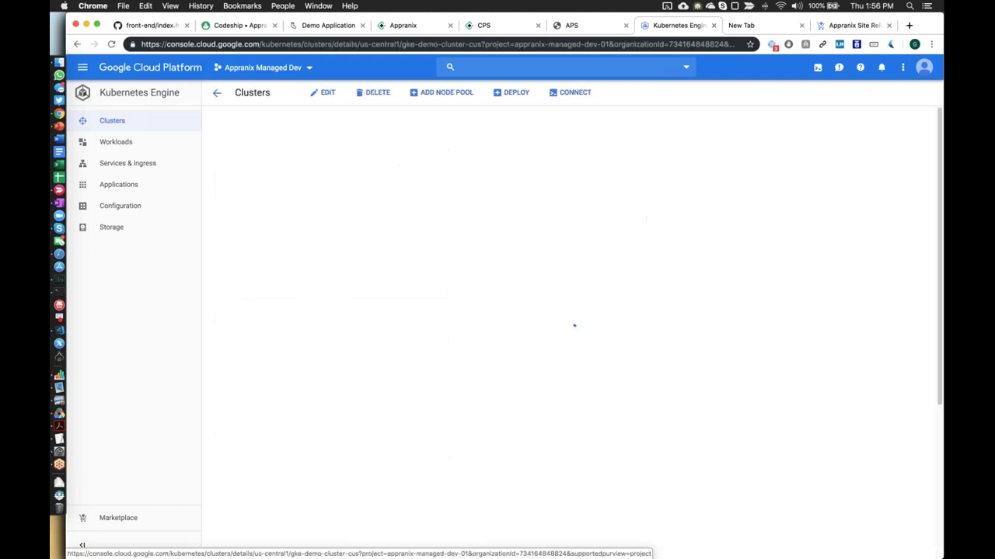
left_click(217, 94)
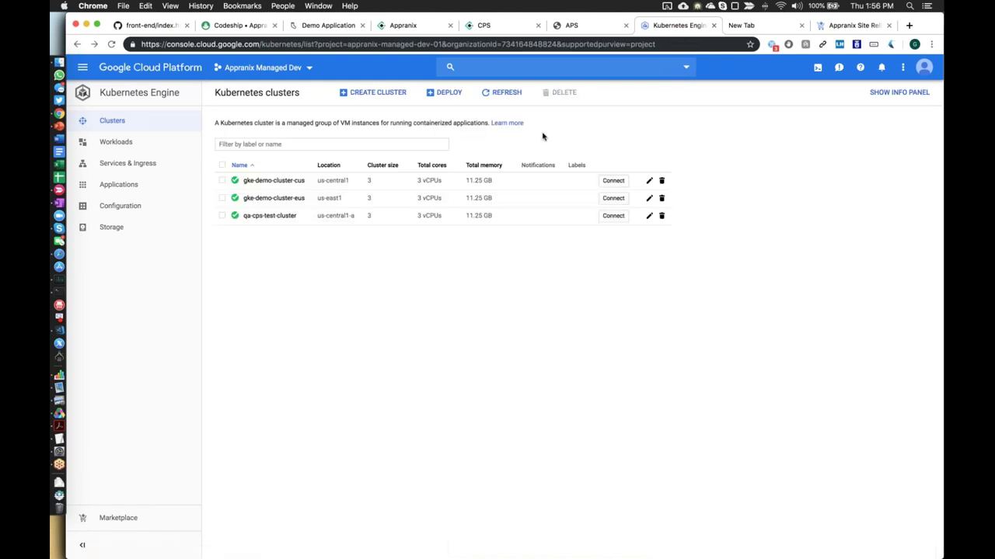
Revisit the Sock-shop-testing-mngdev protection timeline in Chrome, and switch to PowerPoint to show slide 7 on the "Undo Command" for SRE/DevOps.
left_click(572, 26)
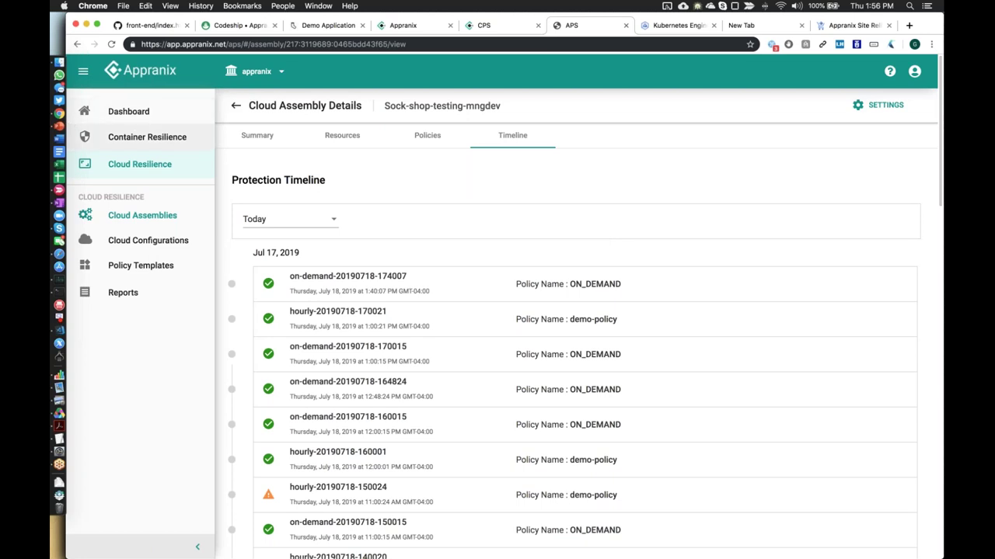
left_click(64, 130)
key("Down")
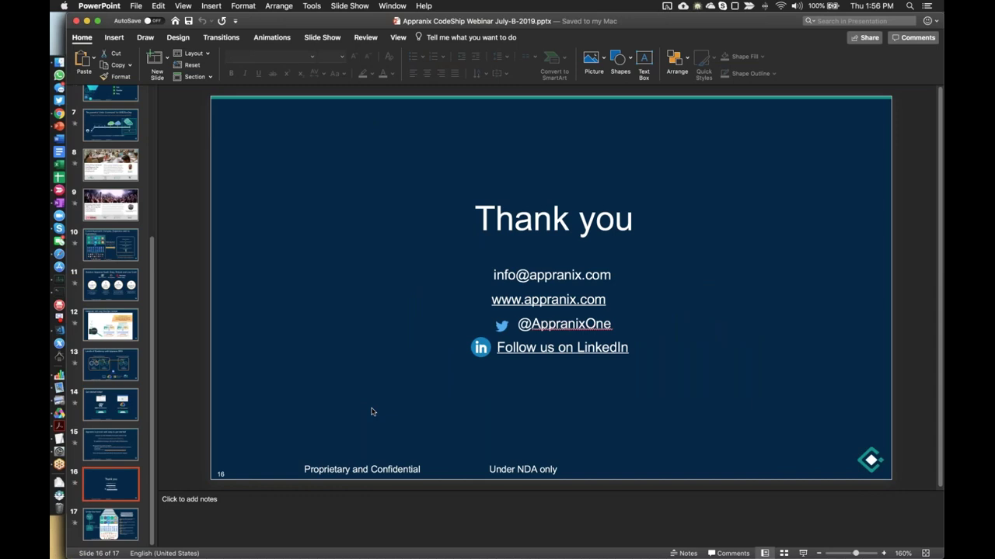
left_click(115, 122)
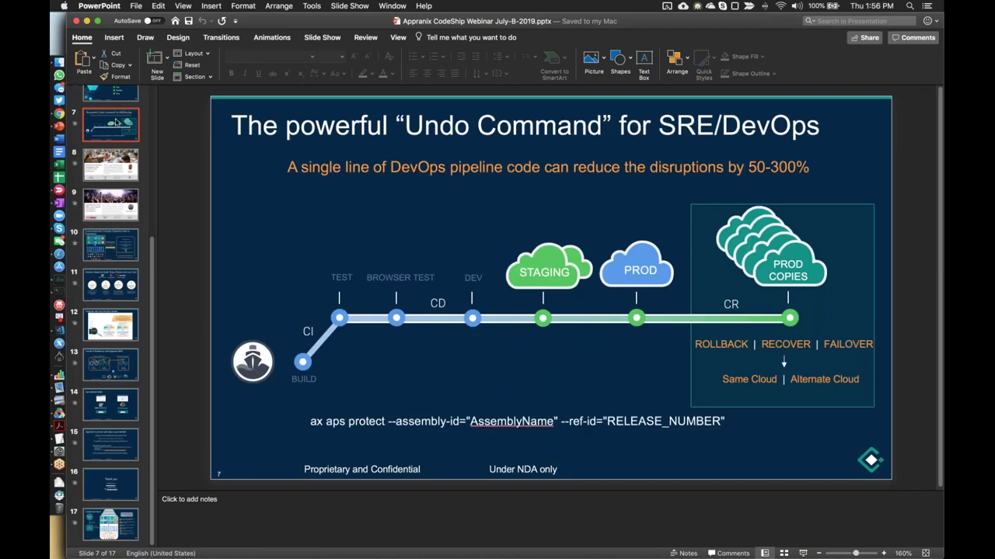